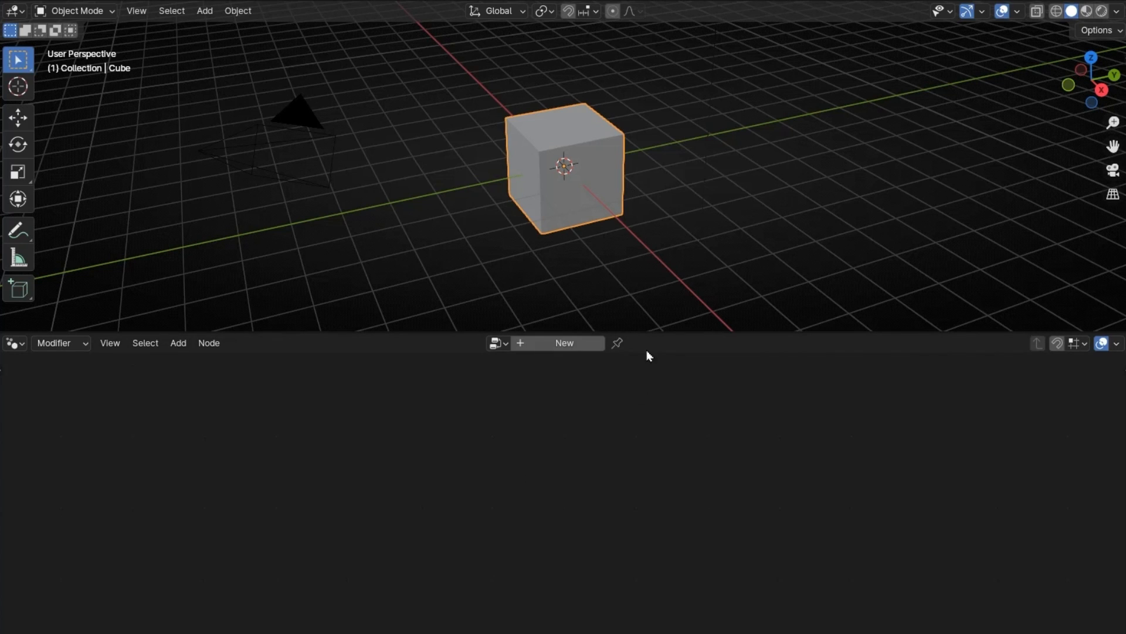
Step: Create a new geometry node tree on the cube and delete its Group Input node
left_click(578, 343)
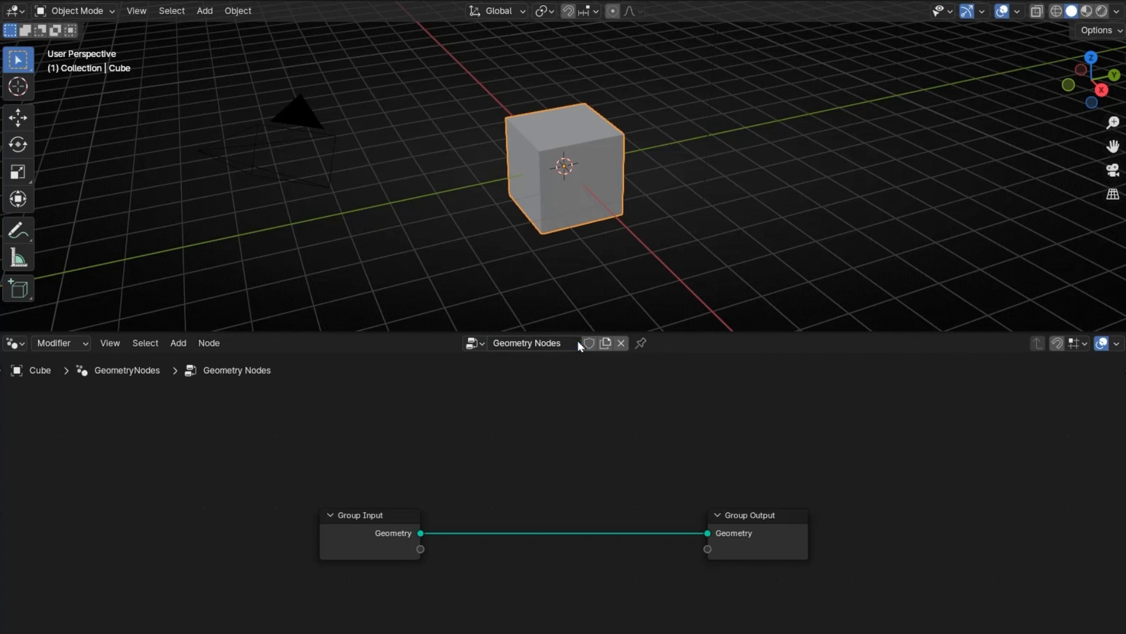
left_click(341, 537)
key("x")
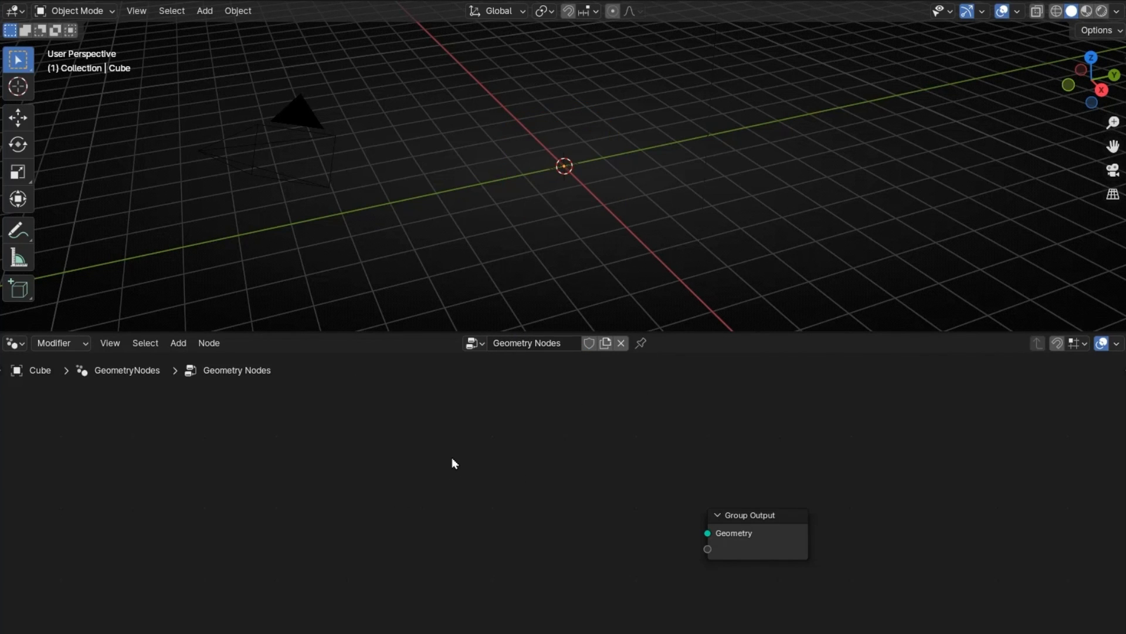
Step: Add a Points node and connect its Geometry output to the Group Output
key("shift+a")
type("point")
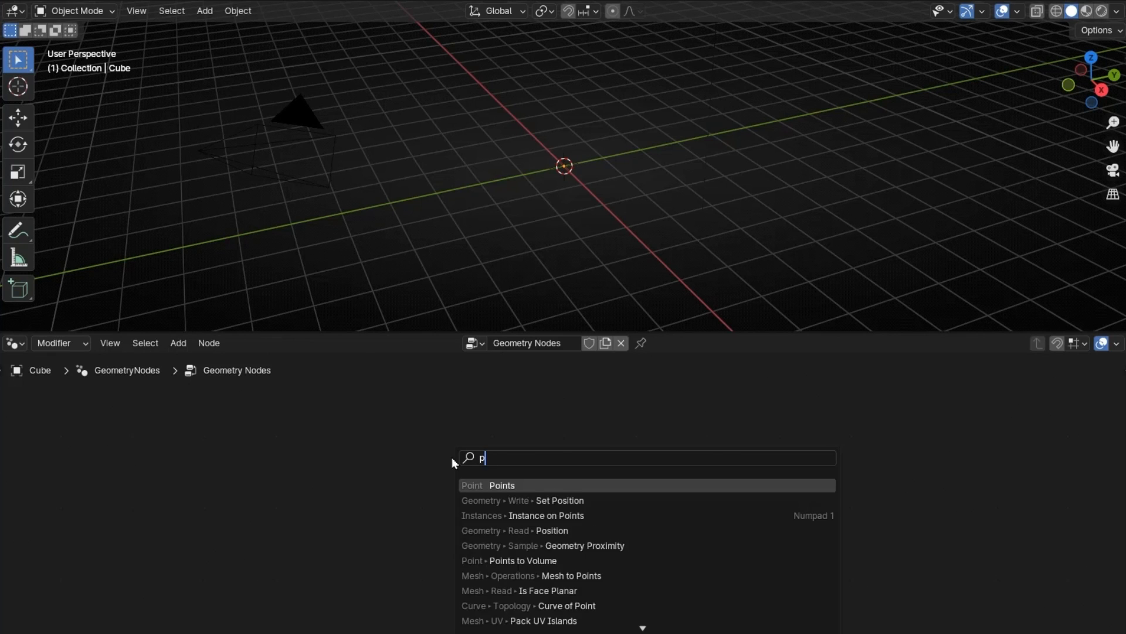
key("Return")
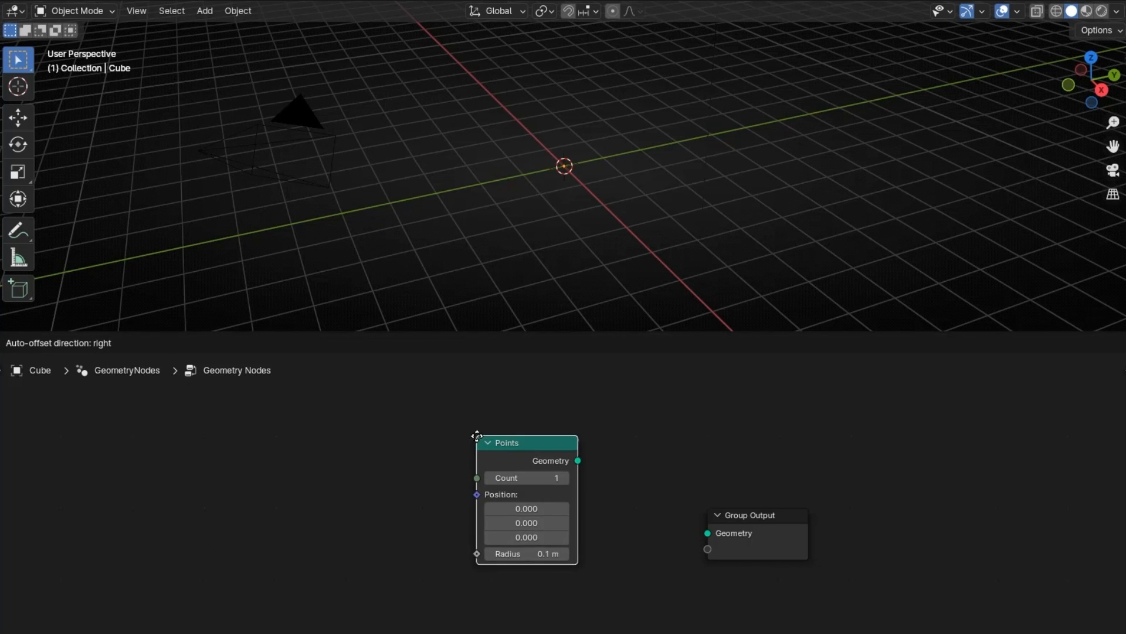
left_click(434, 422)
left_click_drag(531, 441, 708, 533)
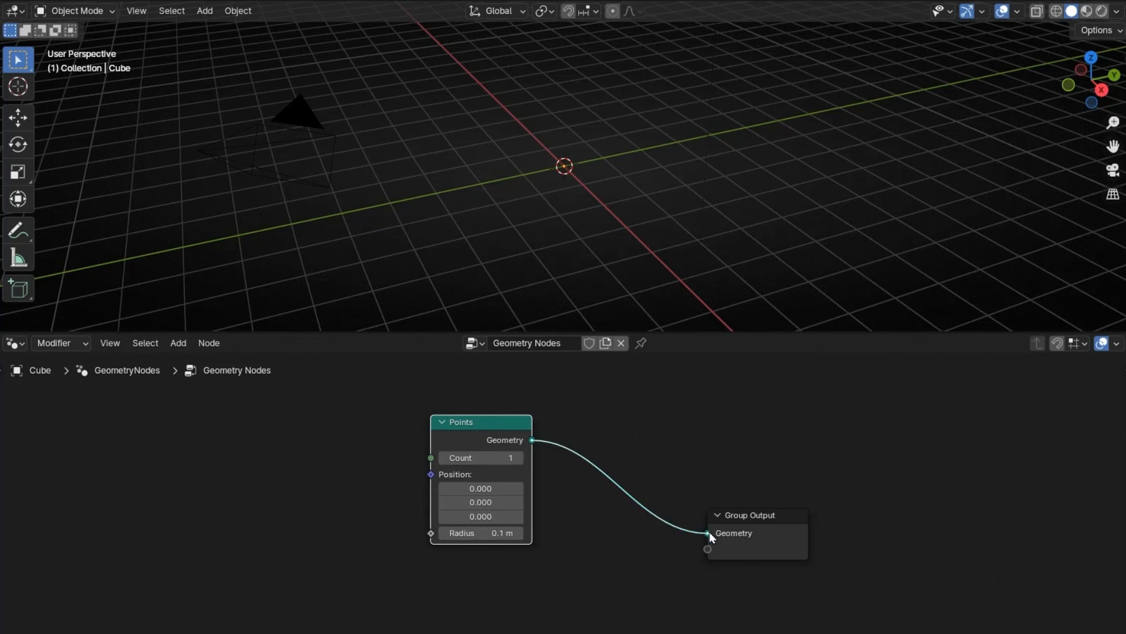
Step: Set the Points node's count to 10
scroll(562, 173, "up", 10)
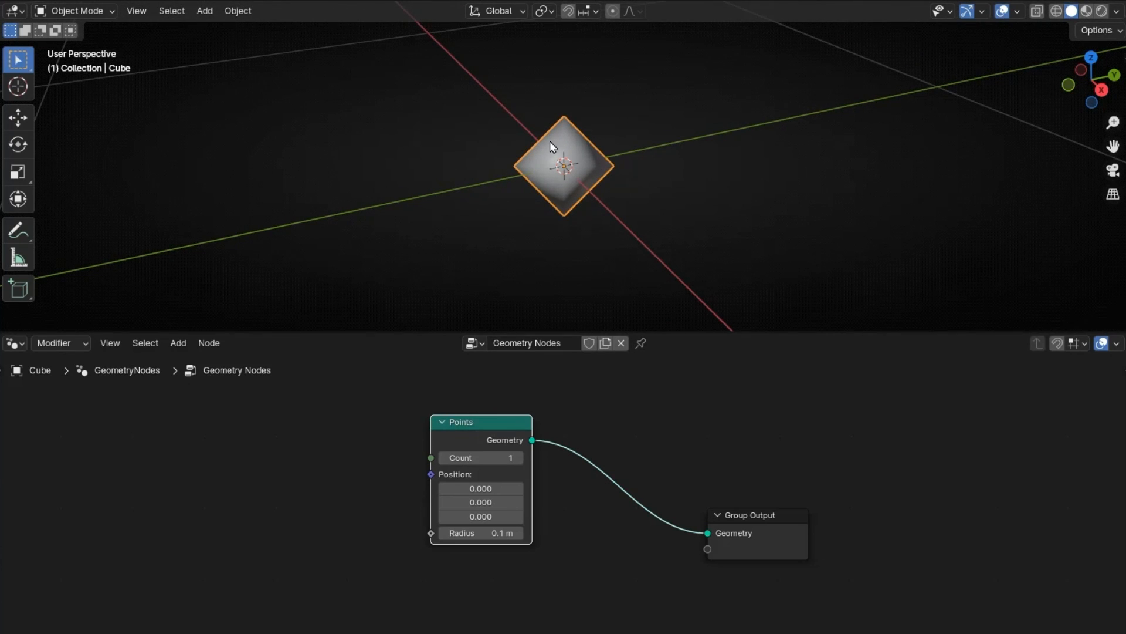
scroll(509, 447, "up", 1)
left_click(444, 442)
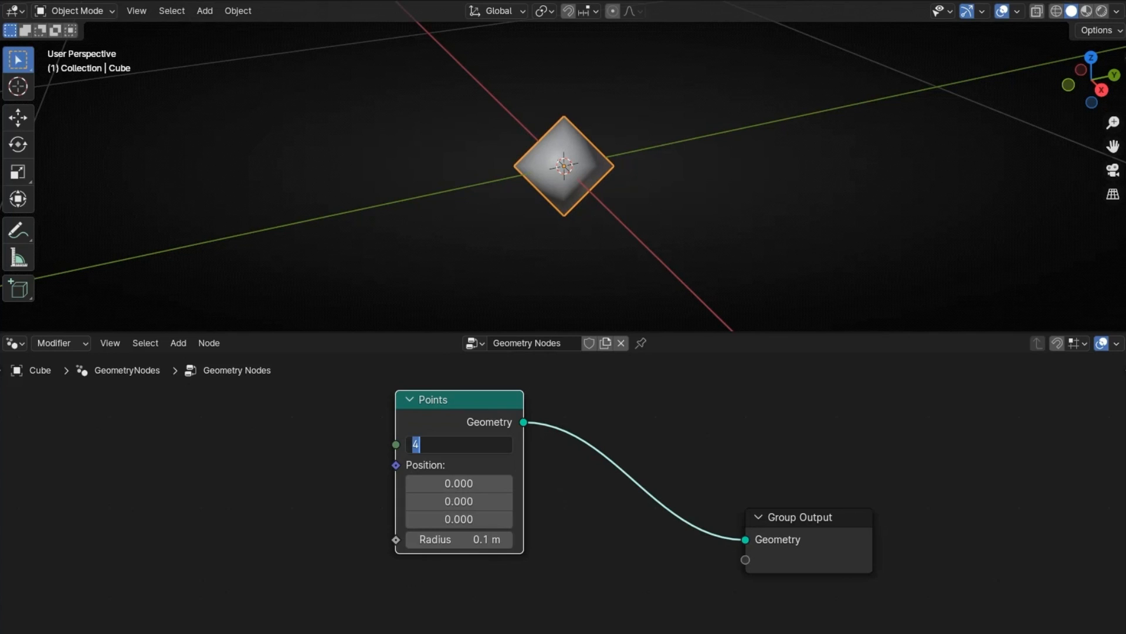
type("10")
key("Return")
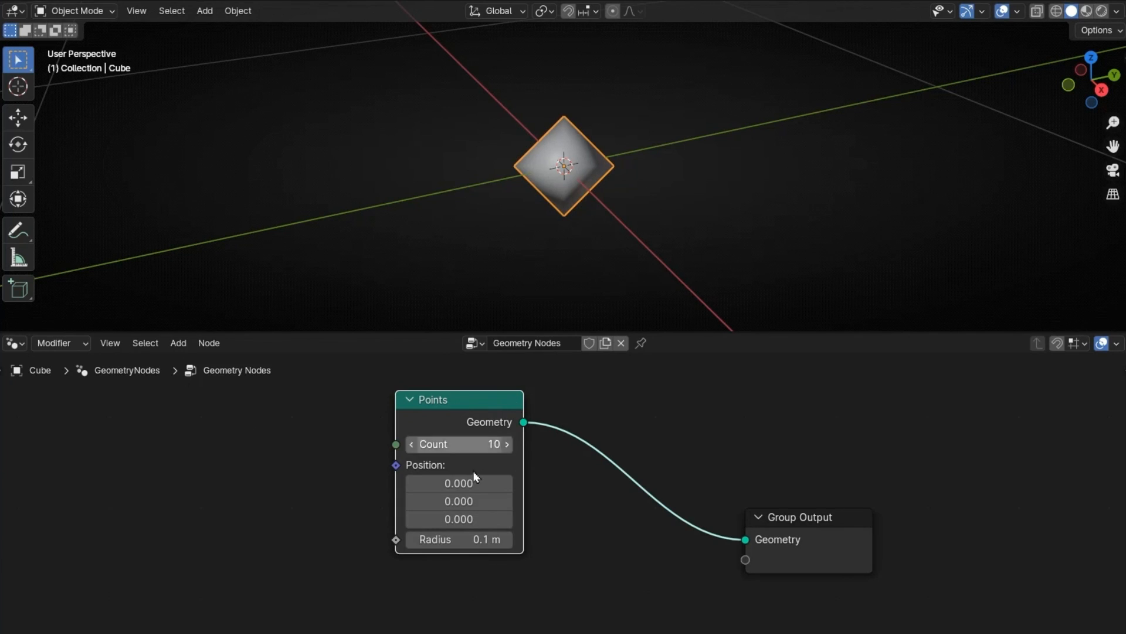
Step: Move the Points node aside and insert a Set Position node between it and the Group Output
left_click_drag(452, 404, 383, 448)
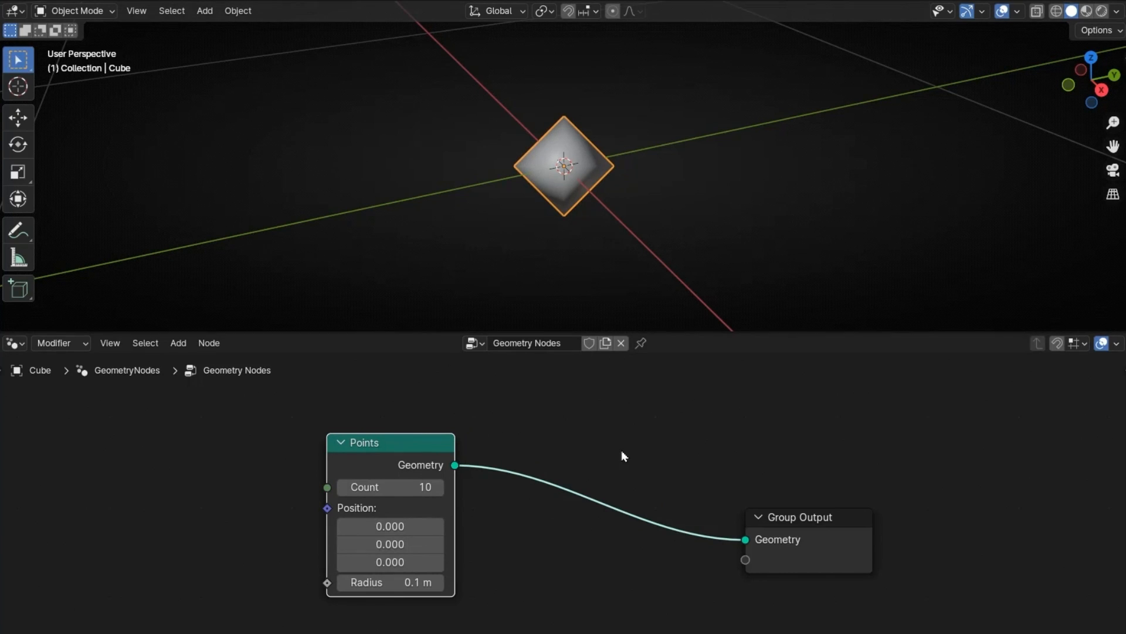
key("shift+a")
type("set po")
key("Return")
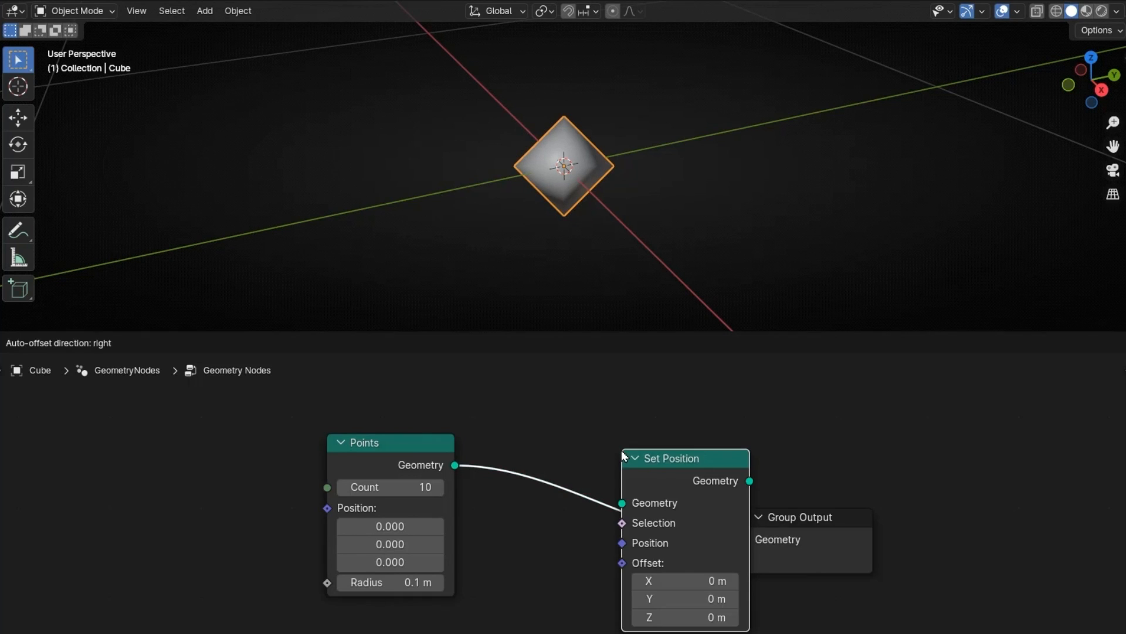
left_click(547, 426)
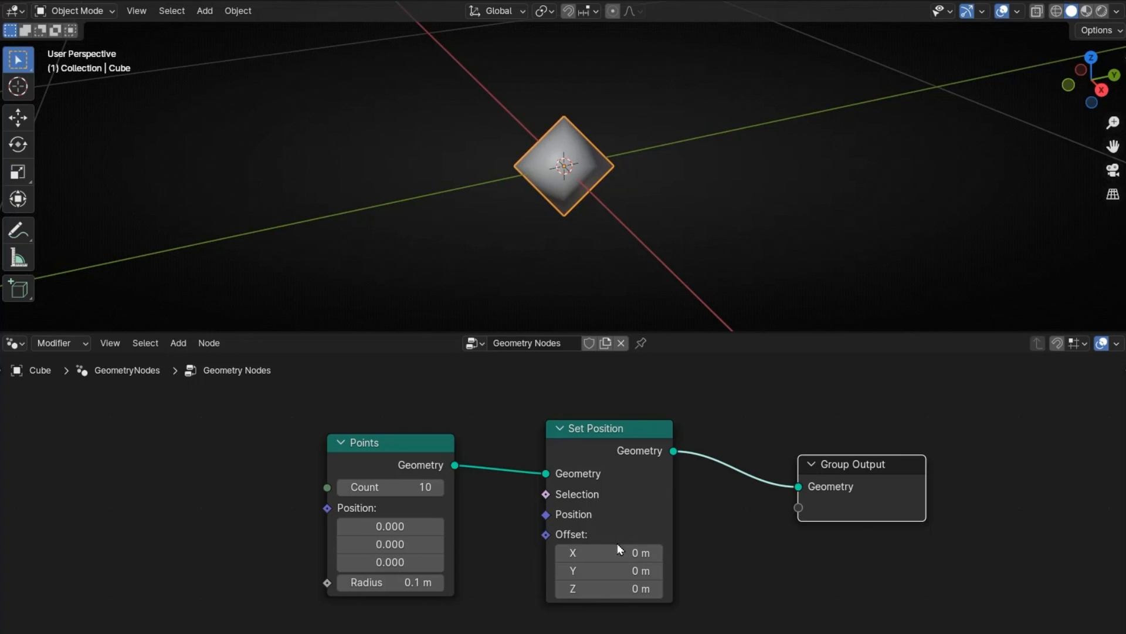
Step: Try shifting the points with the Set Position node's X and Y offset, and undo both changes
mouse_move(617, 547)
left_mouse_down()
mouse_move(637, 547)
mouse_move(587, 547)
mouse_move(630, 552)
left_mouse_up()
left_click_drag(611, 570, 587, 570)
key("ctrl+z")
key("ctrl+z")
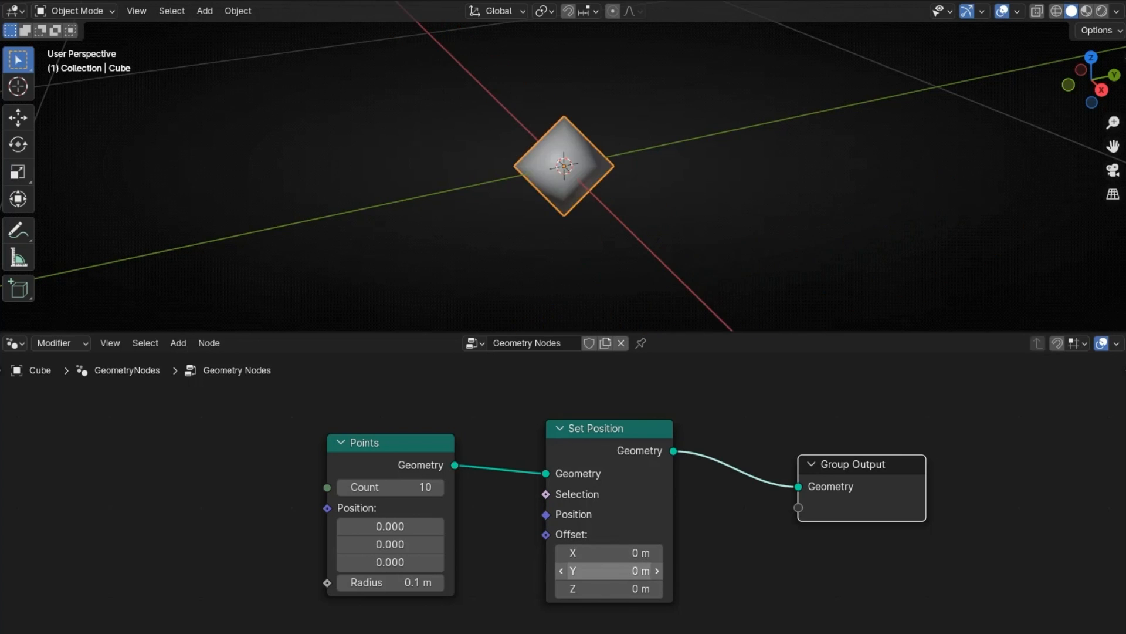
Step: Collapse the Points node and connect a new Noise Texture's Fac output to the Set Position offset
left_click(340, 443)
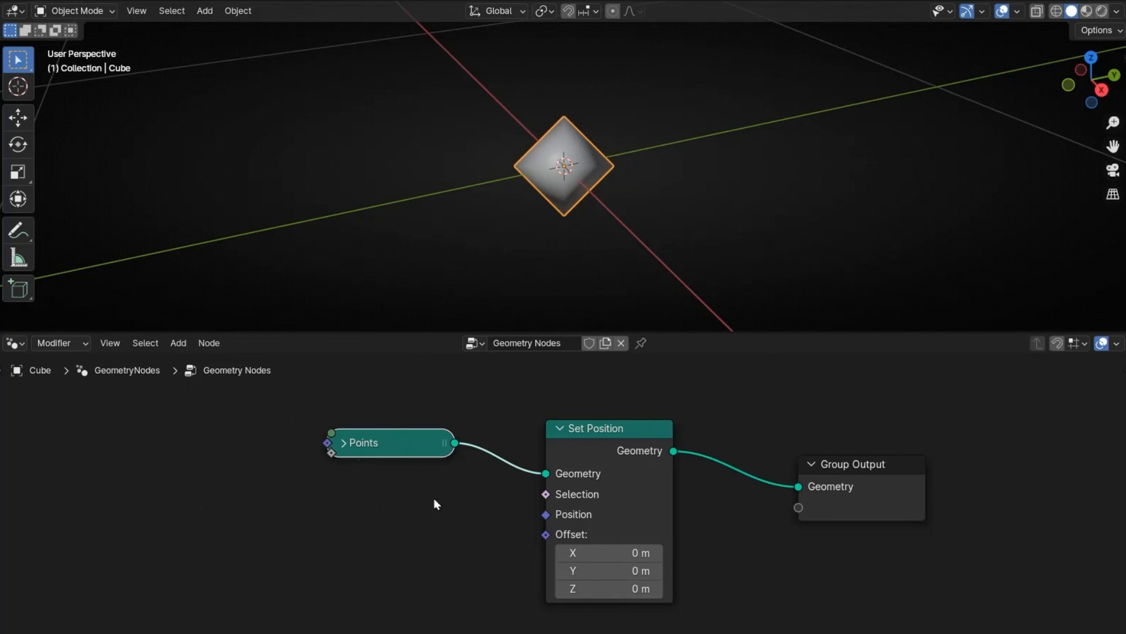
middle_click_drag(455, 498, 592, 506)
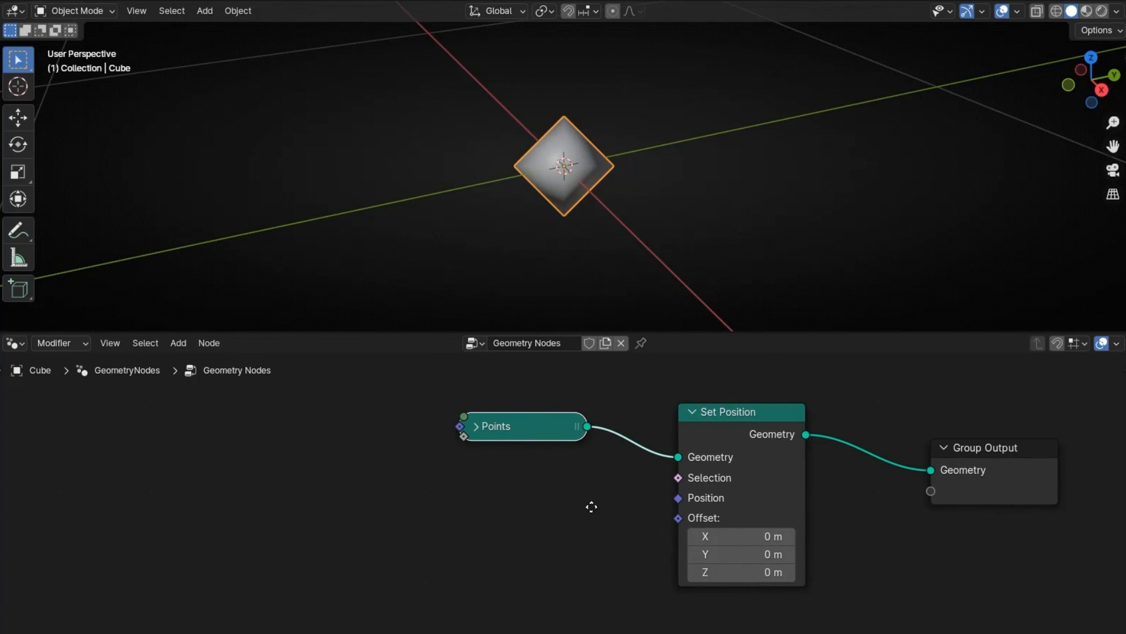
left_click_drag(679, 517, 561, 499)
type("noise tex")
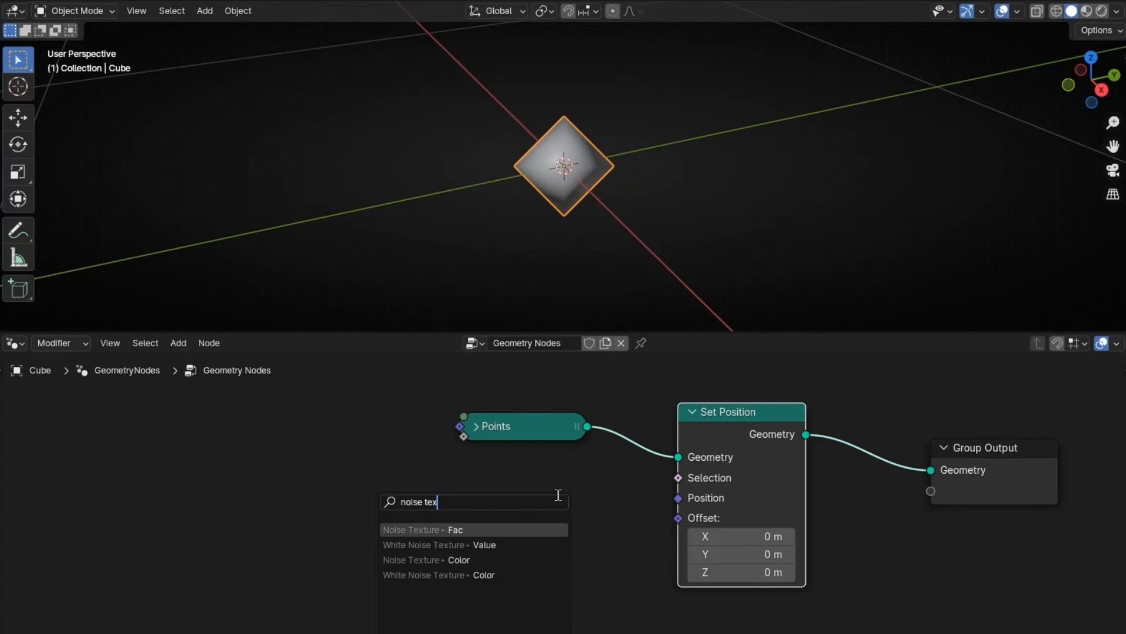
key("Return")
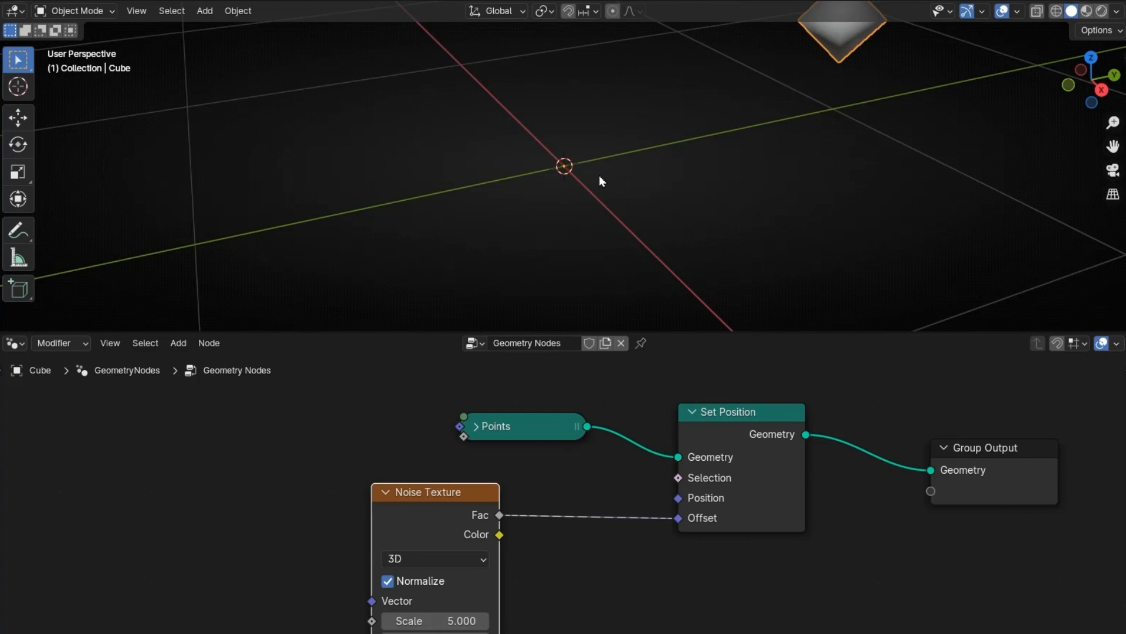
Step: Insert a Vector Math node between the Noise Texture and the Set Position offset
key("shift+a")
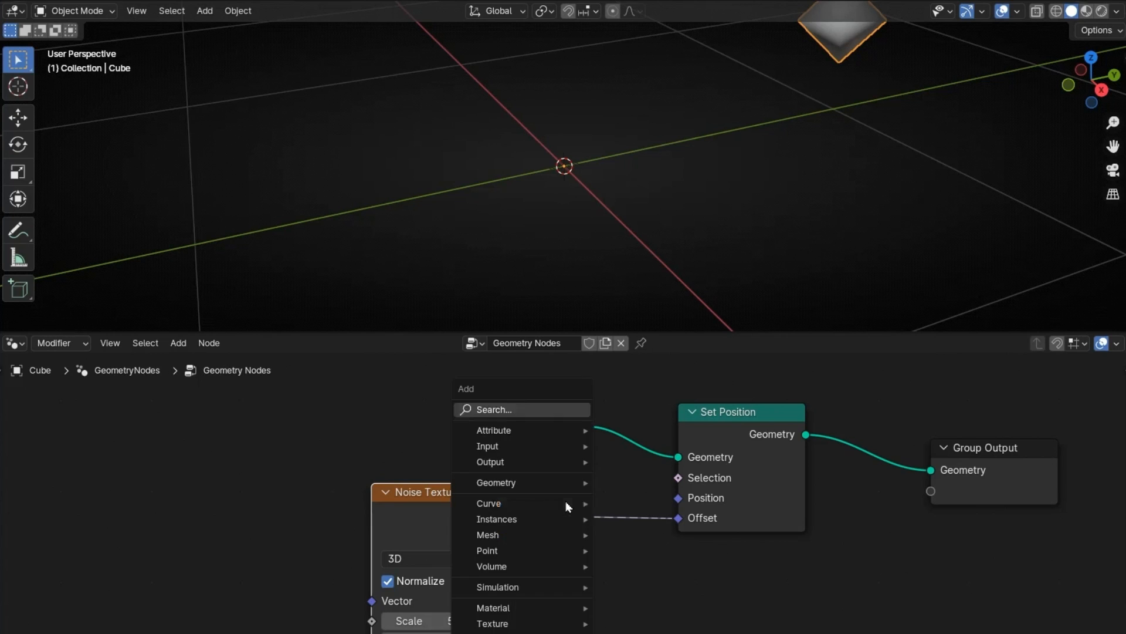
type("vector math")
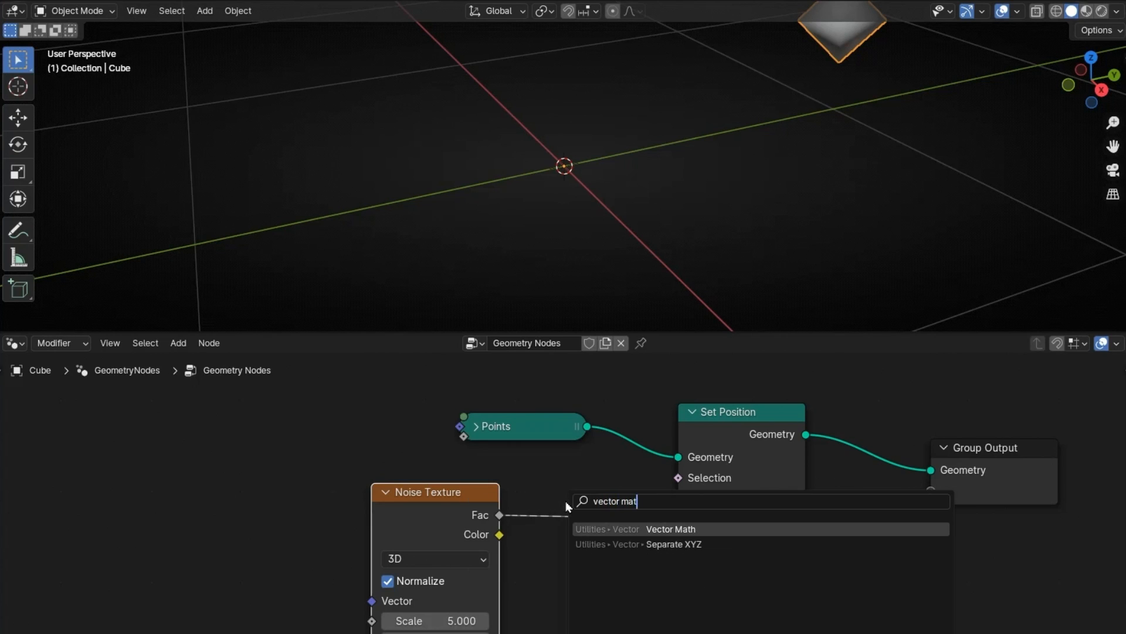
key("Return")
left_click(570, 485)
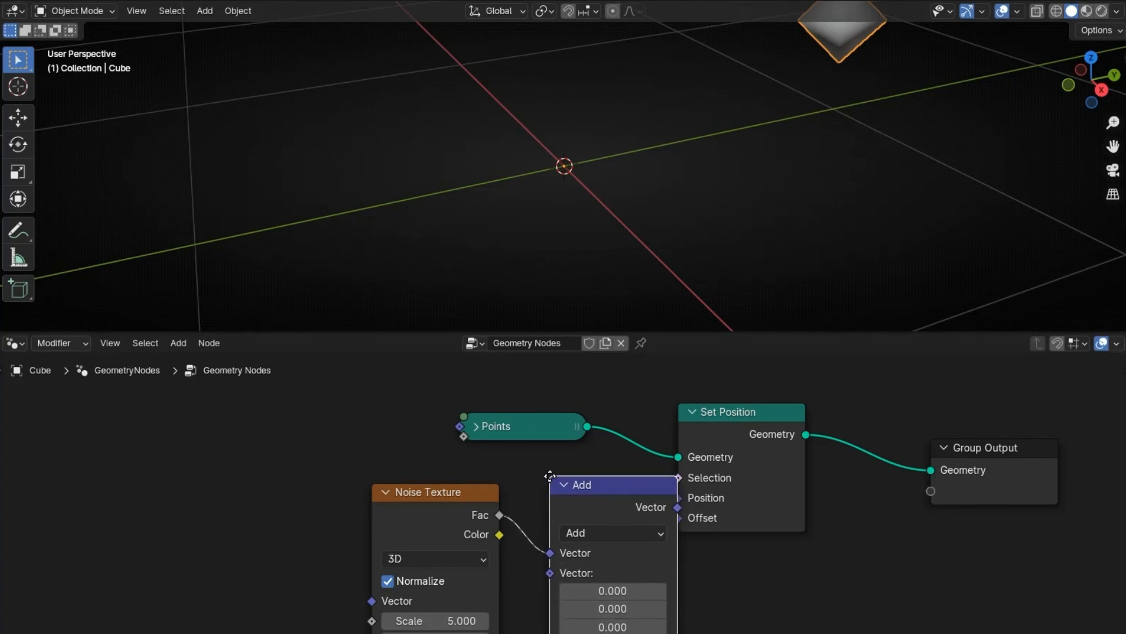
Step: Set the Vector Math node to Subtract with 0.5 on all three axes, and collapse it below the Set Position node
left_click(628, 533)
left_click(653, 259)
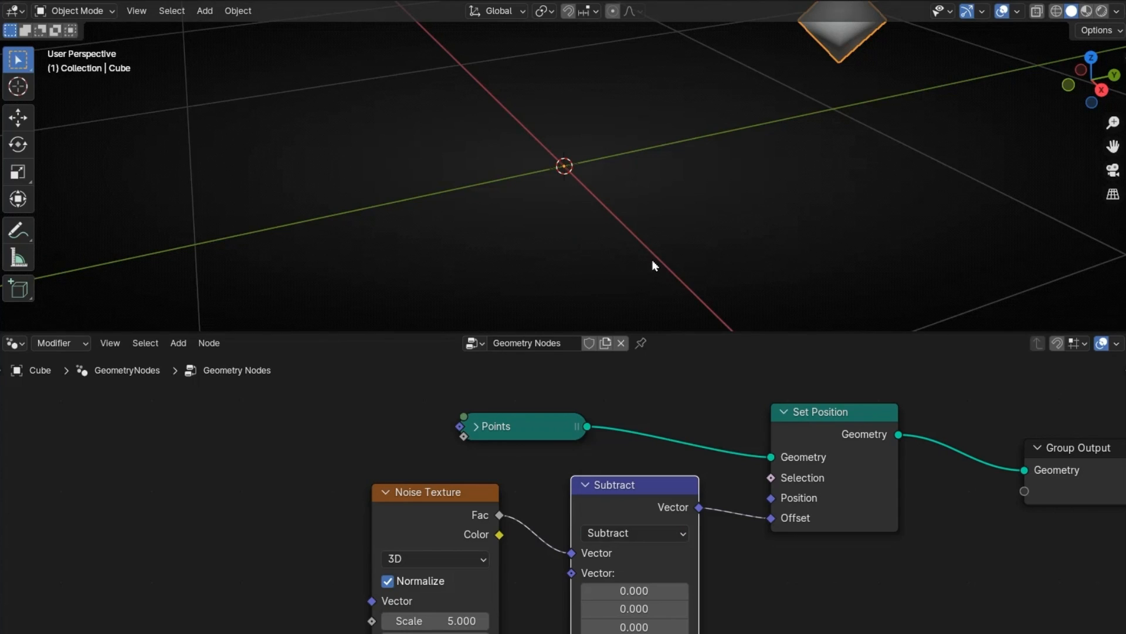
left_click_drag(629, 591, 629, 627)
type("0.5")
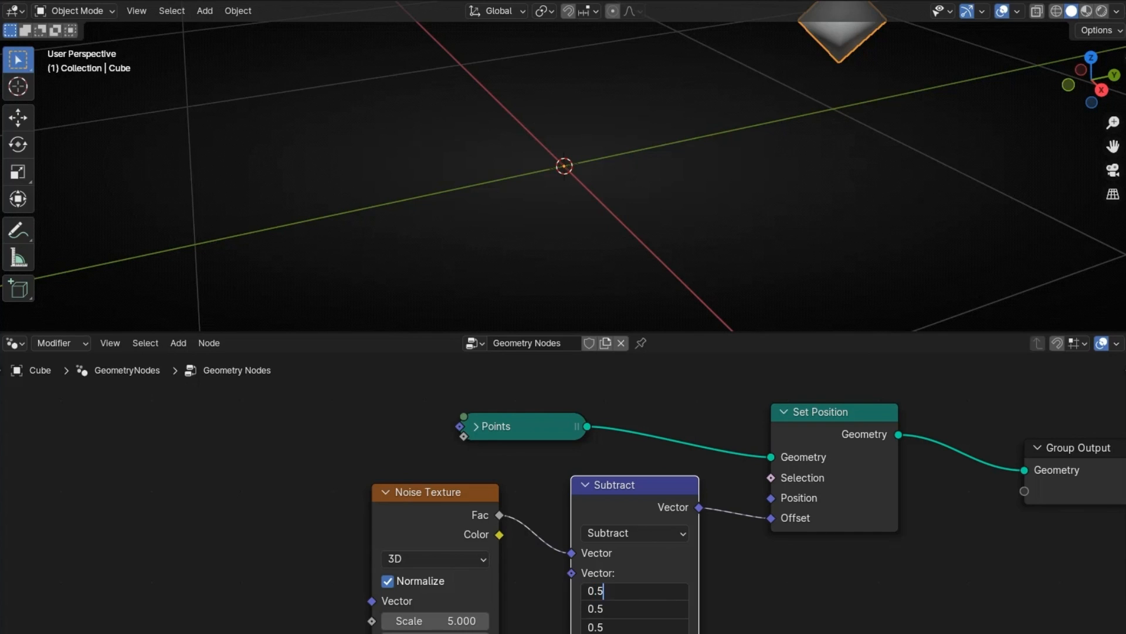
key("Return")
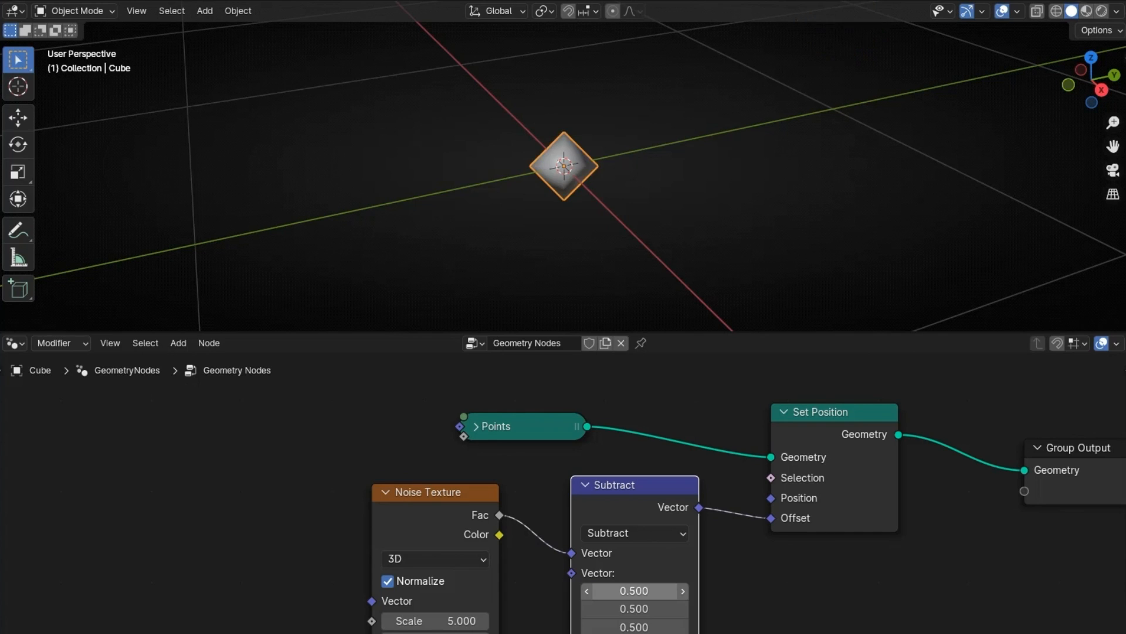
left_click(585, 484)
left_click_drag(614, 479, 684, 570)
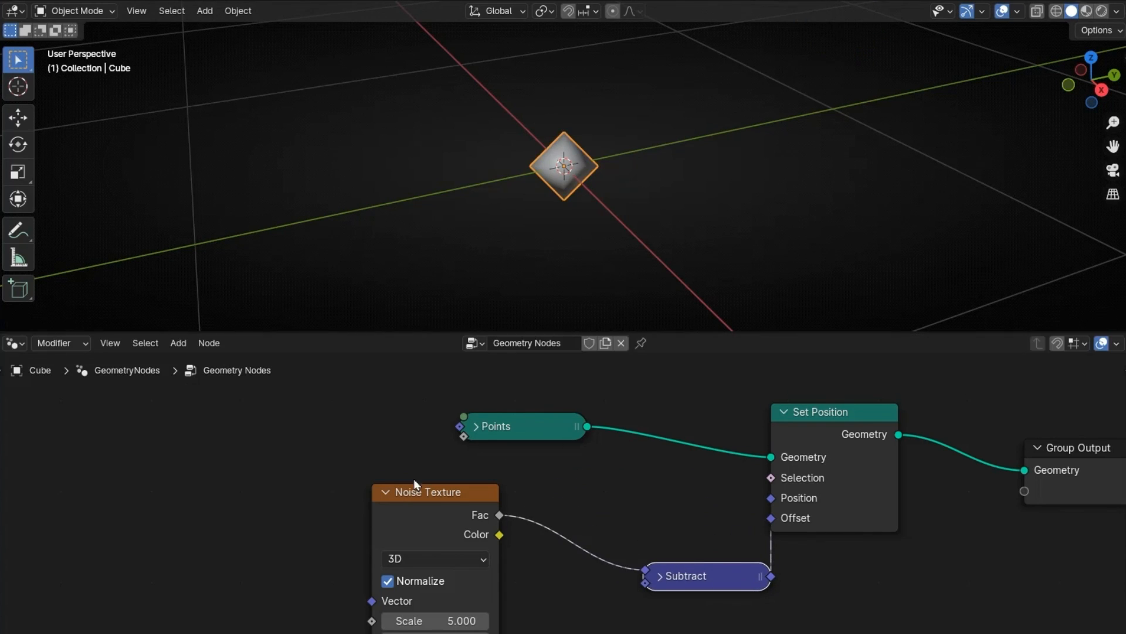
Step: Set the Noise Texture's scale to 9.9
middle_click_drag(389, 477, 395, 395)
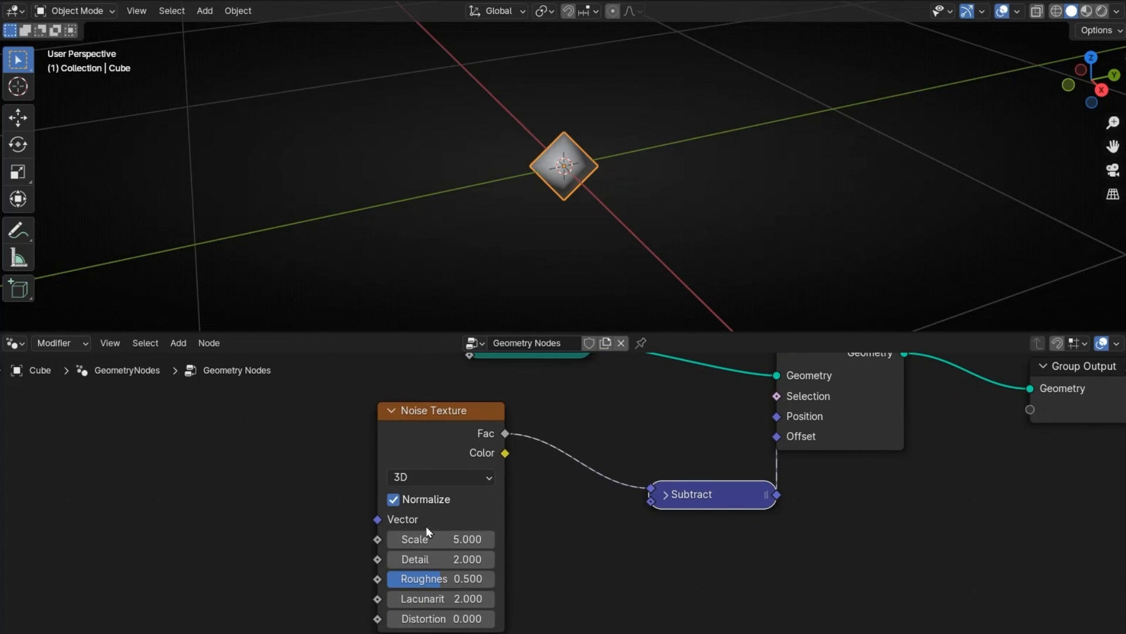
left_click_drag(430, 537, 445, 537)
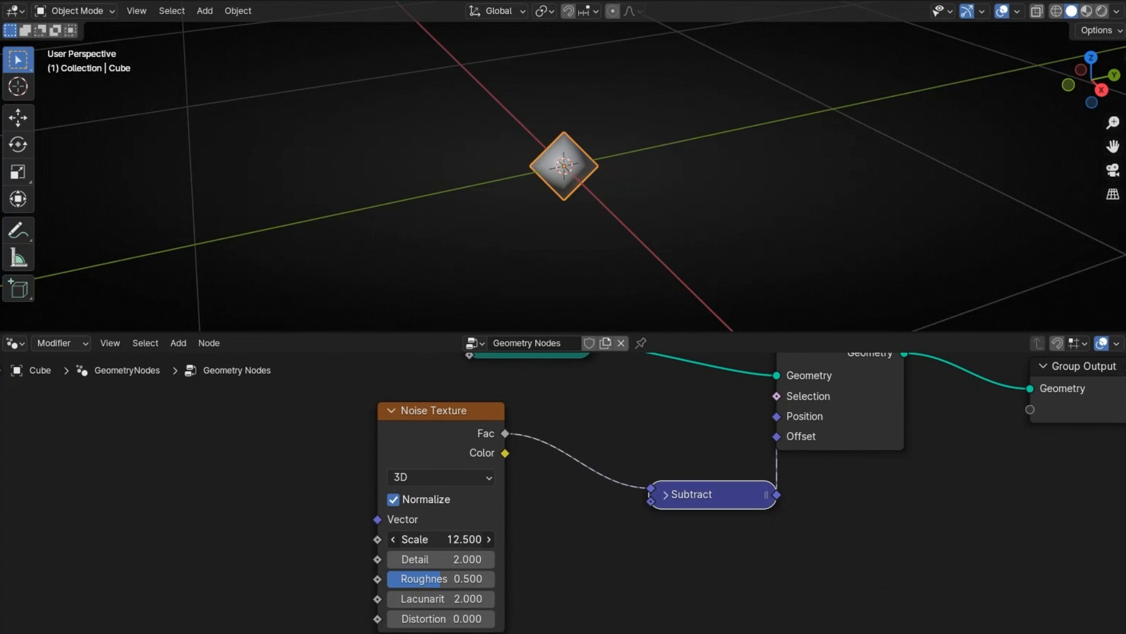
left_click_drag(457, 539, 434, 539)
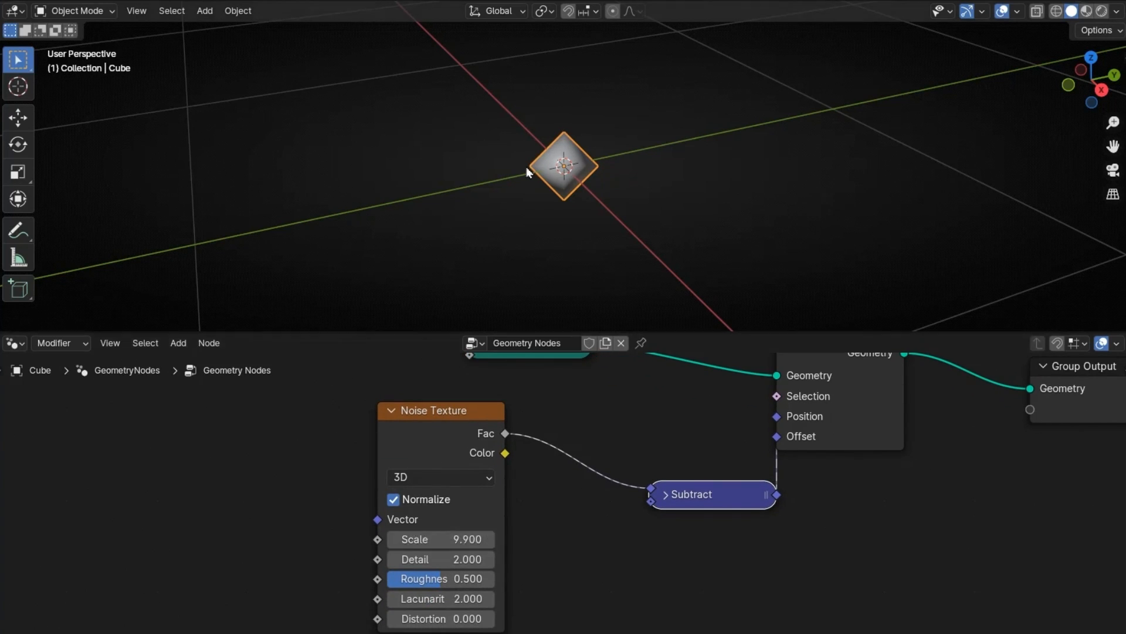
middle_click_drag(494, 188, 528, 194)
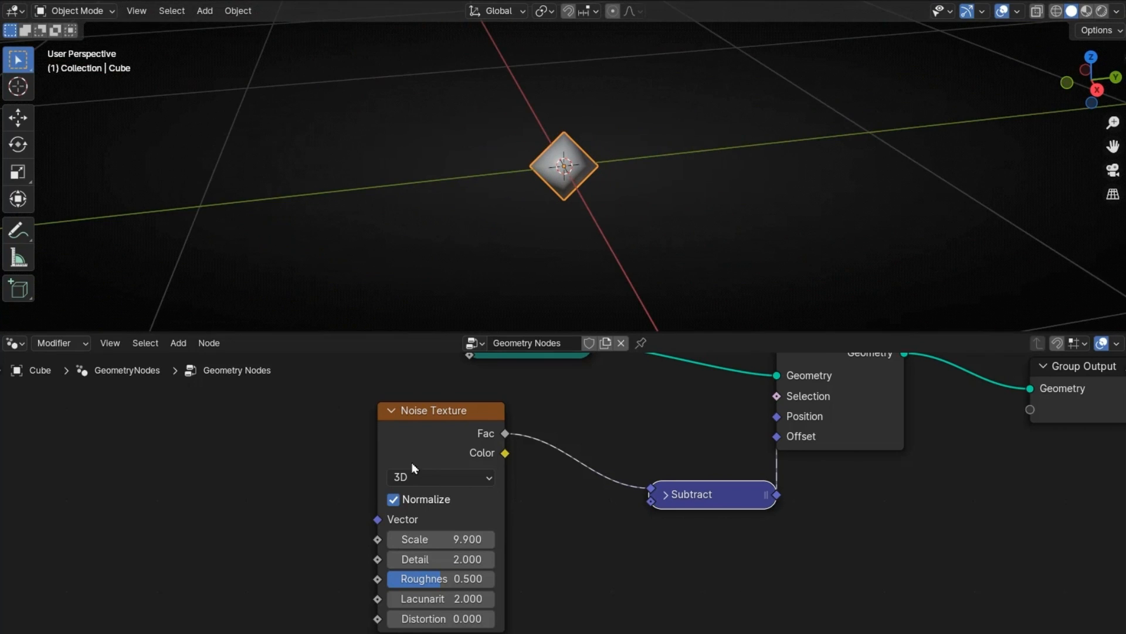
Step: Connect a new Index node to the Noise Texture's Vector input and raise the texture's scale to 31.4
mouse_move(384, 522)
left_click_drag(378, 520, 291, 453)
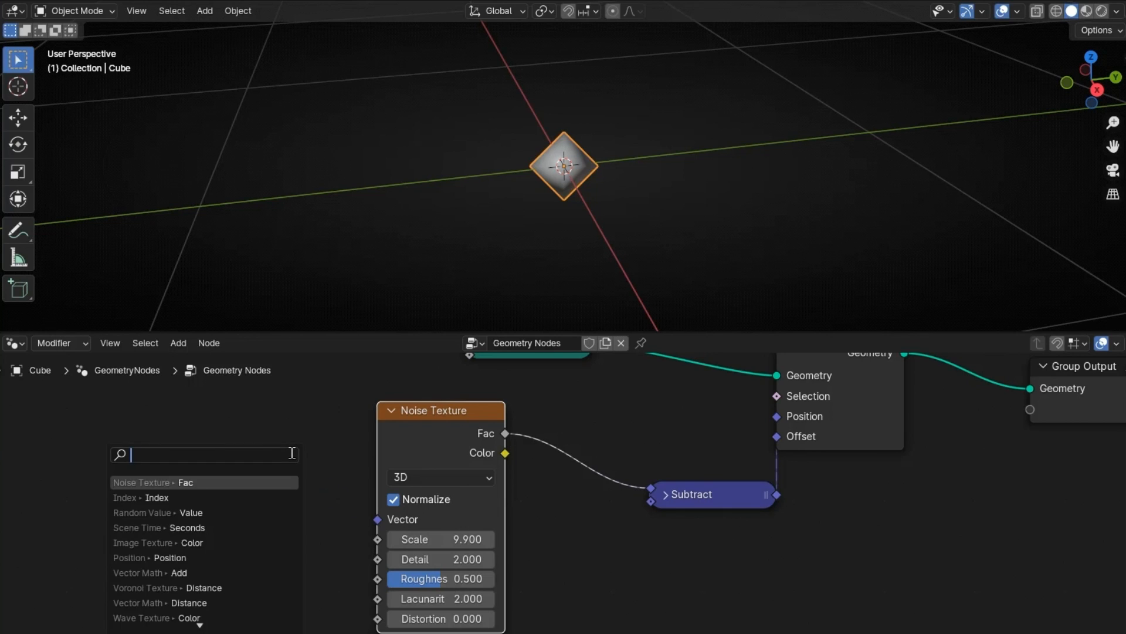
type("index")
key("Return")
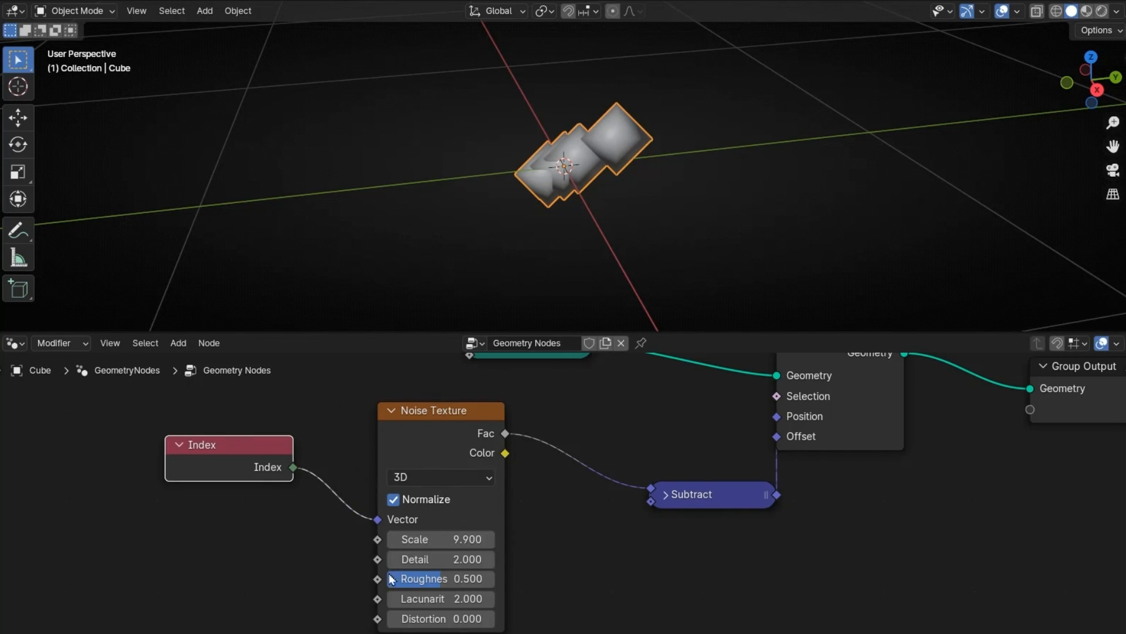
left_click_drag(445, 533, 571, 533)
middle_click_drag(562, 252, 618, 230)
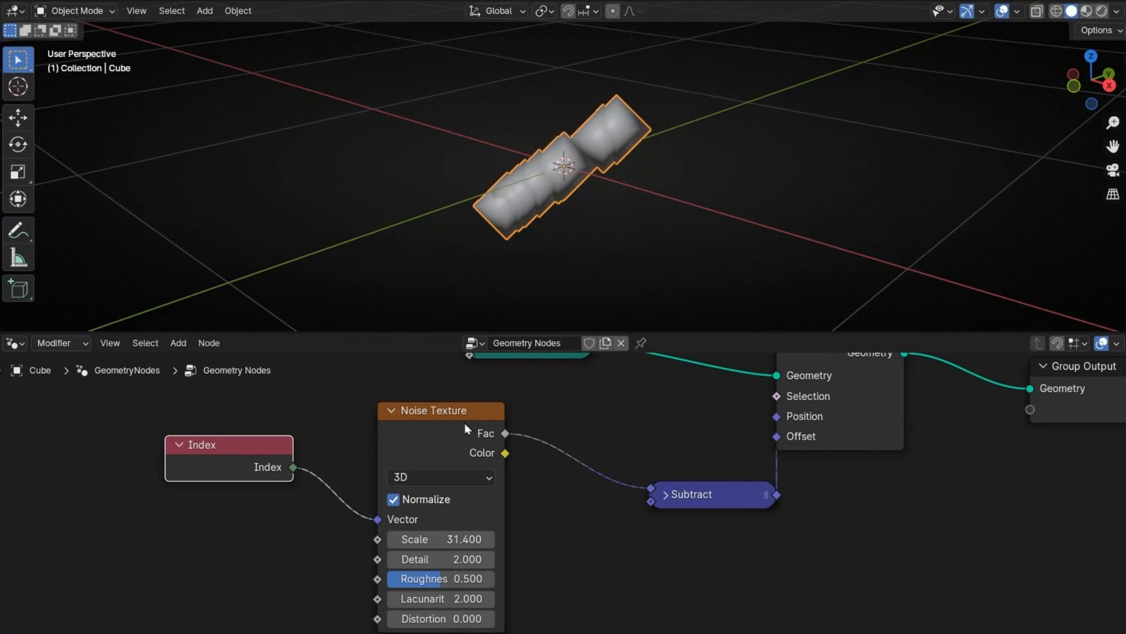
Step: Connect the Noise Texture's Color output to the Subtract node in place of Fac
scroll(463, 417, "up", 3)
middle_click_drag(472, 383, 483, 446)
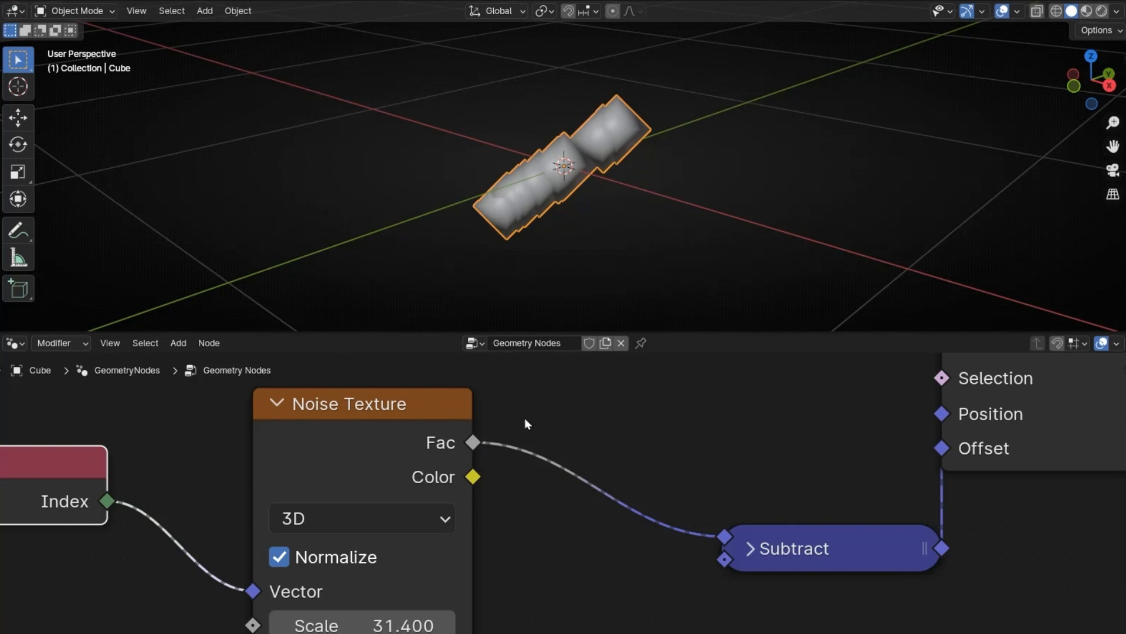
right_click_drag(525, 418, 480, 521, "ctrl")
left_click_drag(473, 478, 726, 536)
middle_click_drag(678, 246, 527, 474)
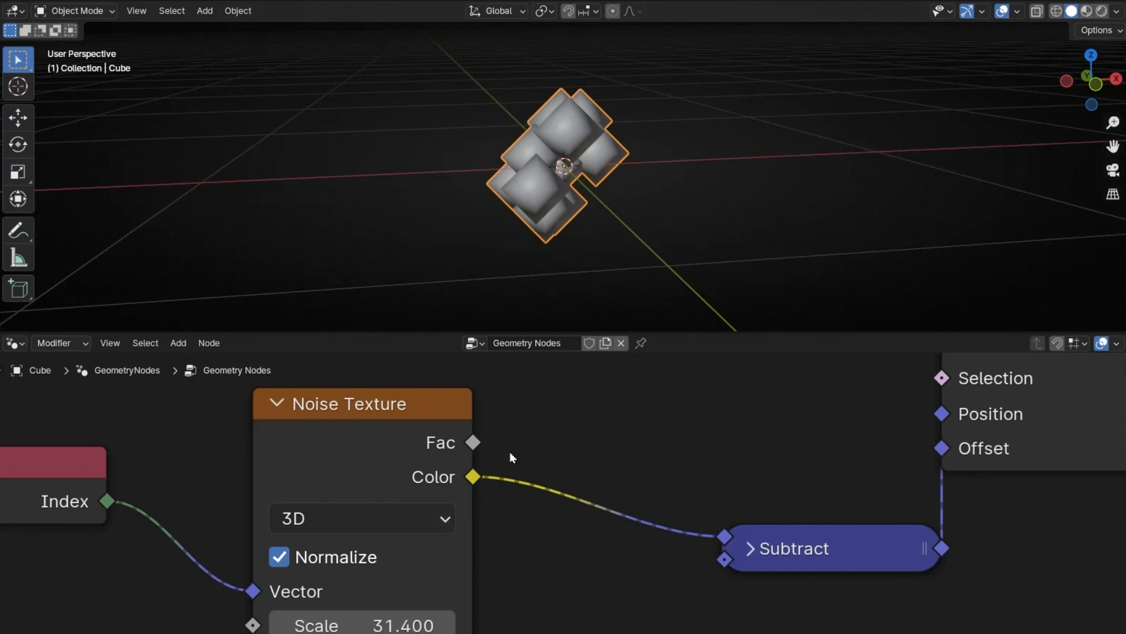
middle_click_drag(557, 311, 689, 378)
Step: Move the Subtract node closer to the Noise Texture and set the texture's scale to 38.7
left_click_drag(784, 556, 655, 491)
middle_click_drag(551, 194, 562, 174)
left_click_drag(378, 616, 420, 616)
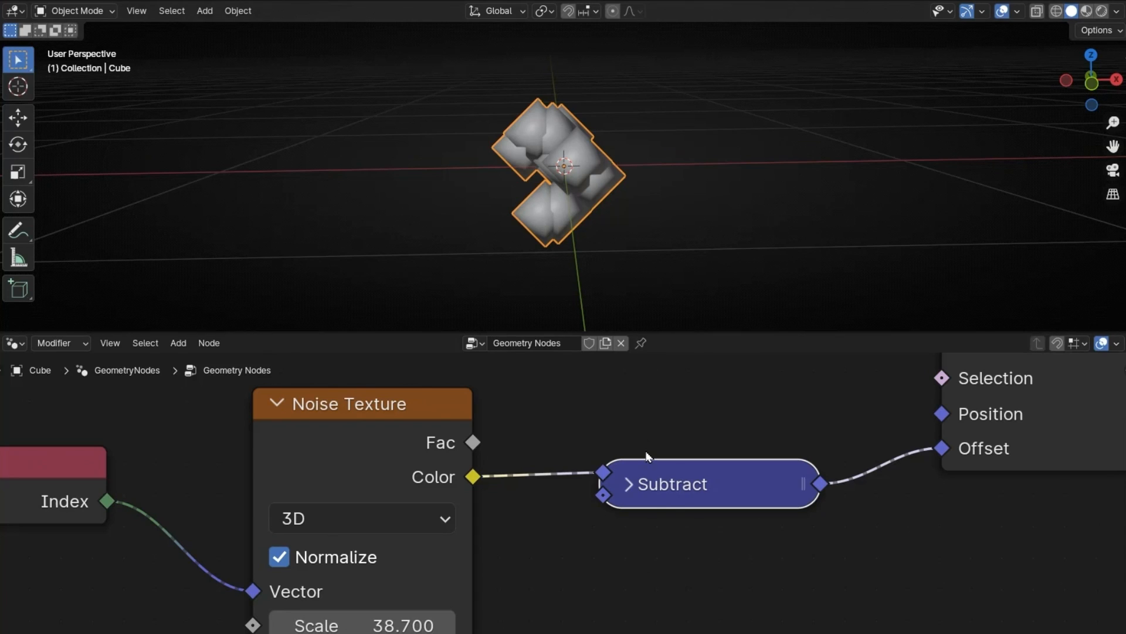
Step: Insert a second Vector Math node between the Subtract node and the Set Position offset
key("shift+a")
type("vector")
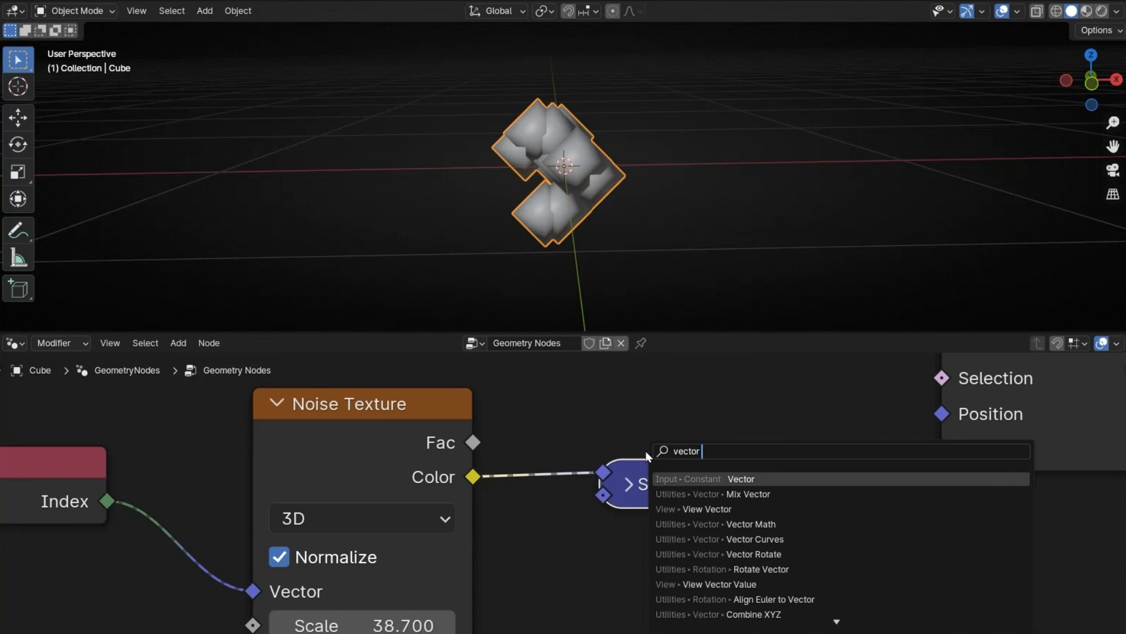
type(" math")
key("Return")
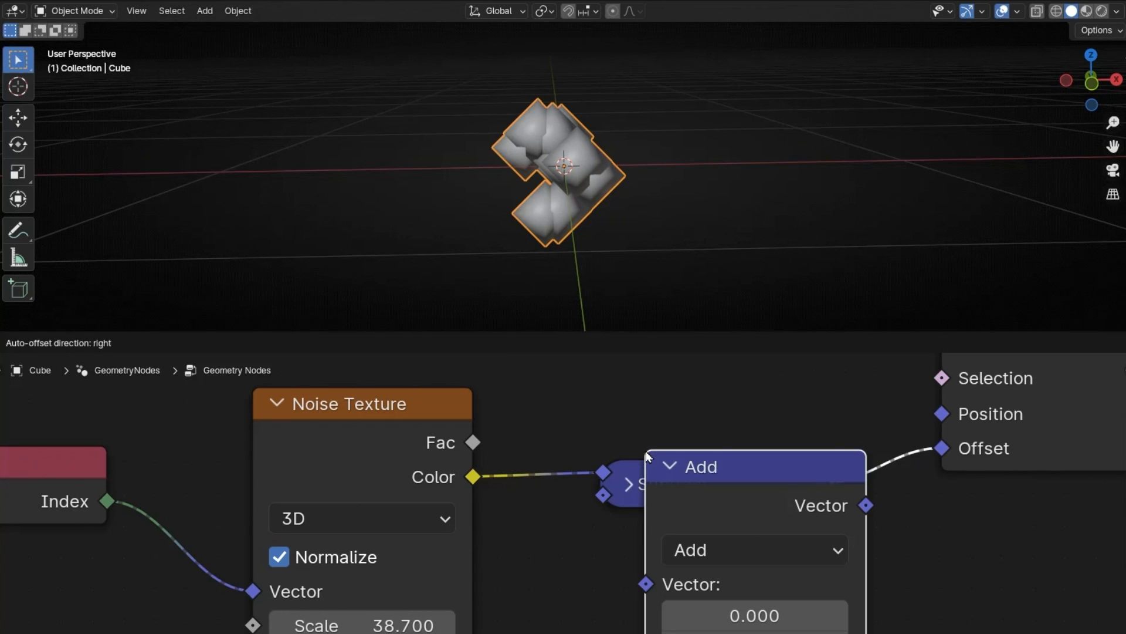
left_click(839, 455)
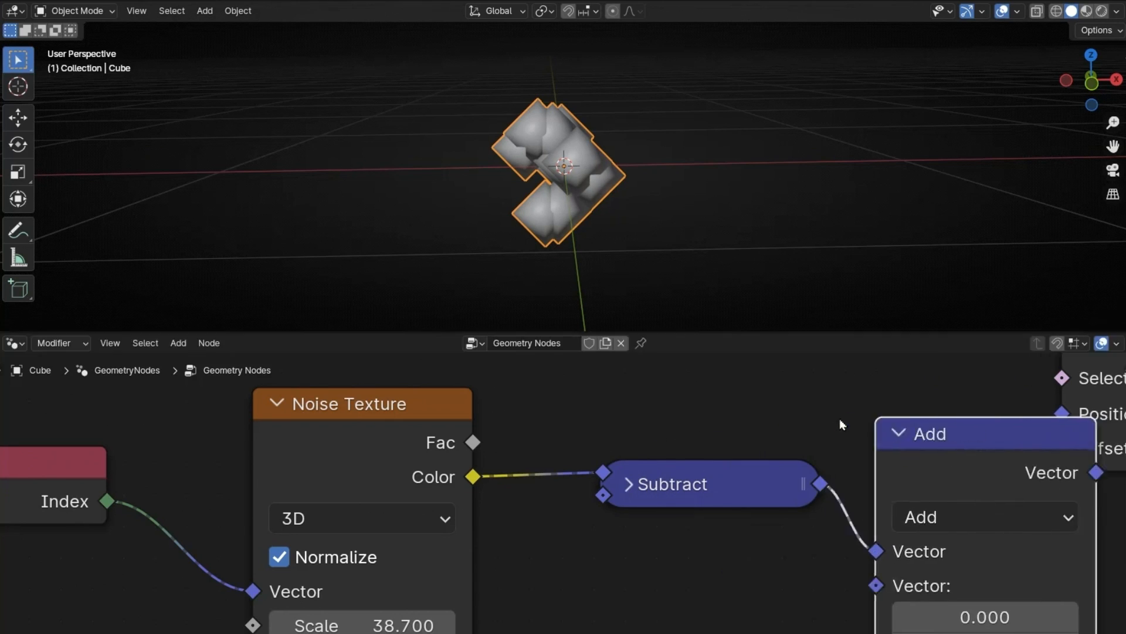
Step: Change the newly inserted Add vector node to the Scale operation
scroll(761, 455, "right", 10, "ctrl")
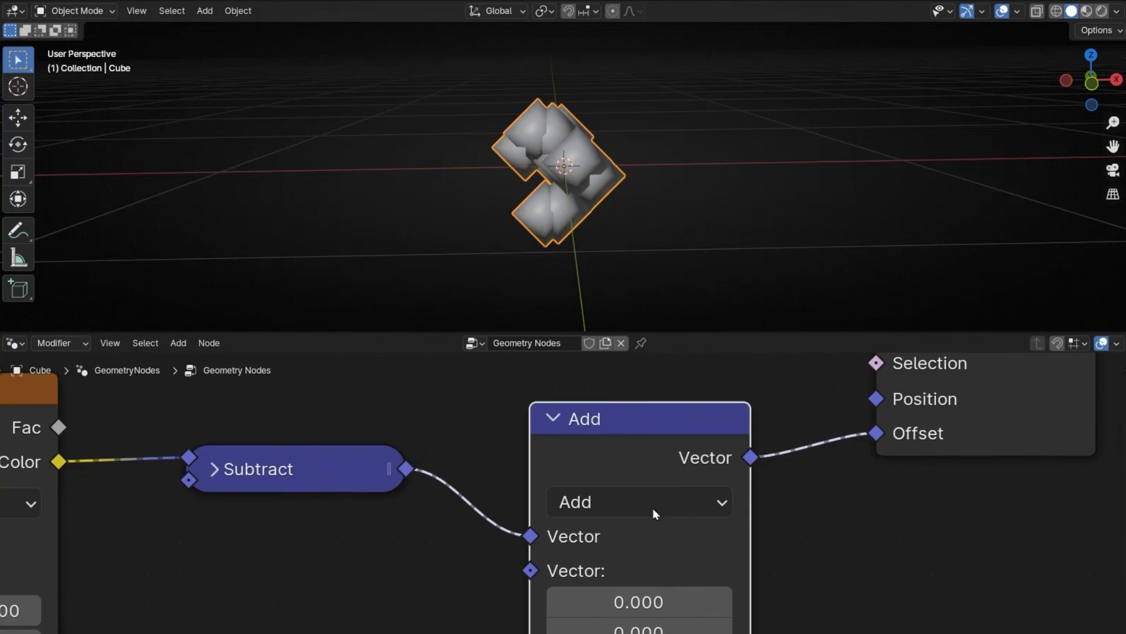
left_click(661, 506)
left_click(624, 468)
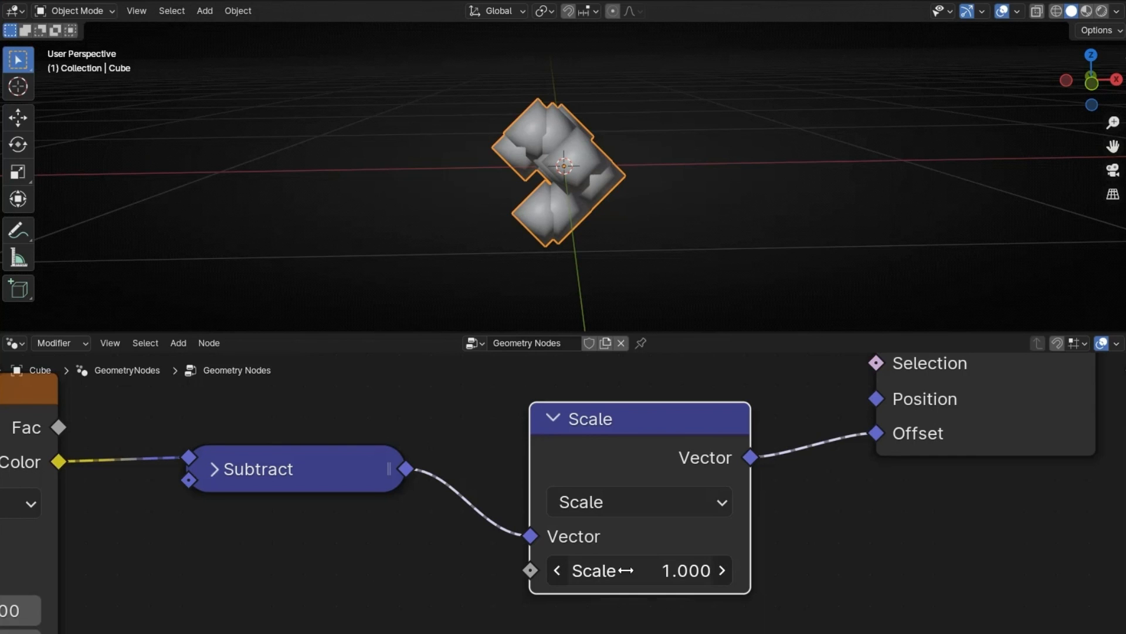
Step: Try a larger factor on the Scale node, and set the factor to 0
left_click_drag(626, 570, 1106, 570)
double_click(640, 570)
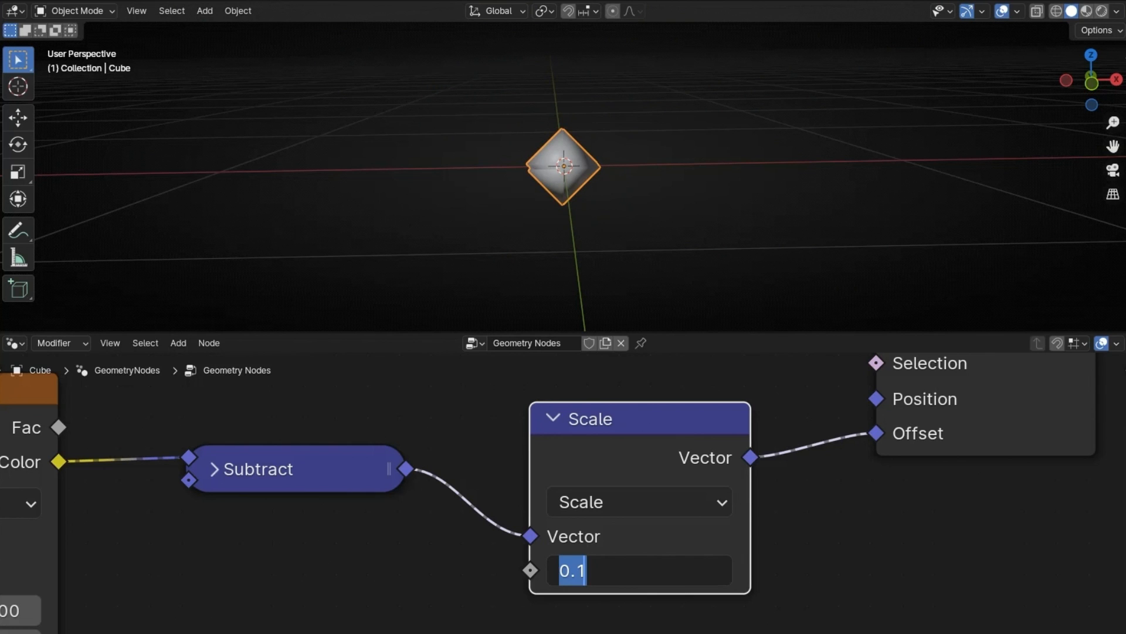
type("0")
key("Return")
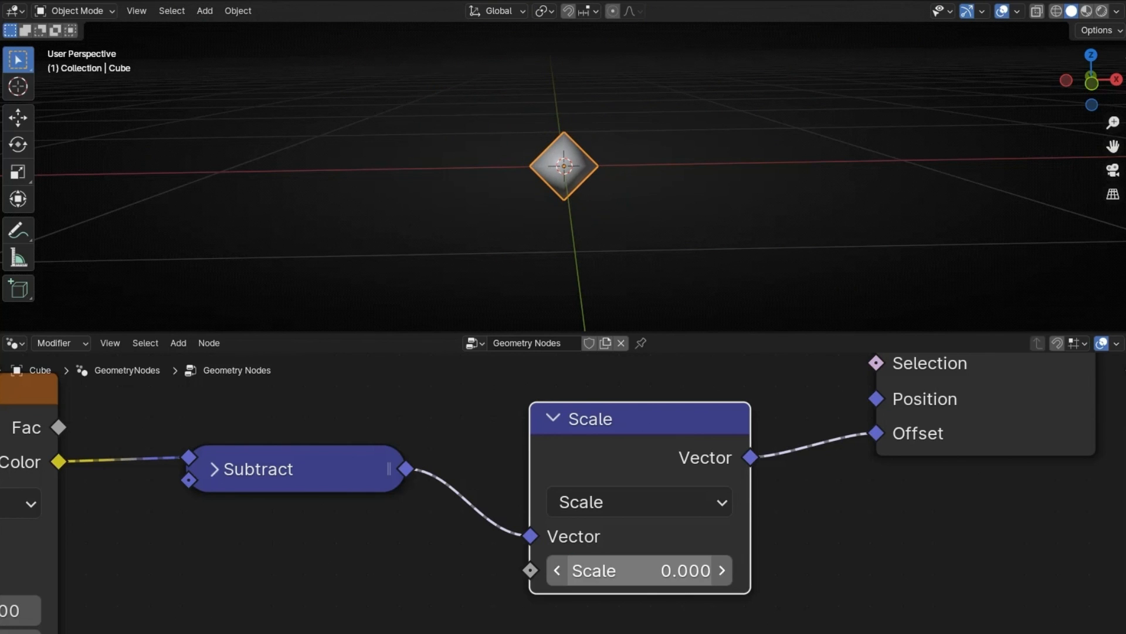
Step: Spread the points around the origin by setting the Scale node's factor to 5.2
middle_click_drag(732, 229, 651, 202)
left_click_drag(616, 570, 873, 570)
scroll(569, 274, "down", 5)
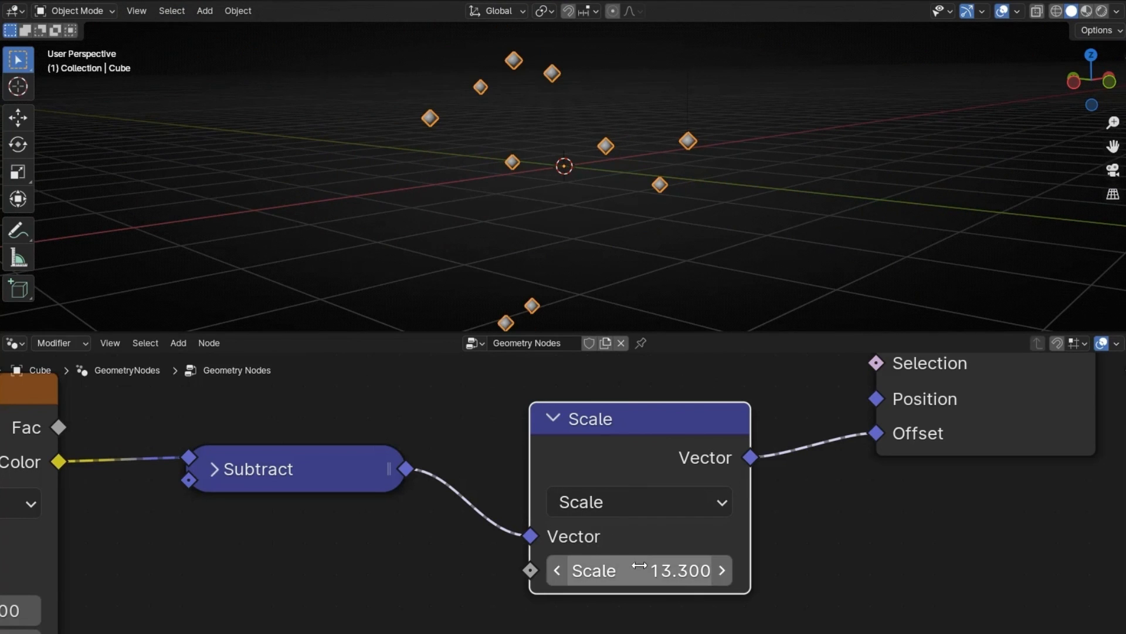
left_click_drag(610, 570, 452, 571)
Step: Raise the Points node's count to 47 and collapse the node again
middle_click_drag(405, 413, 687, 538)
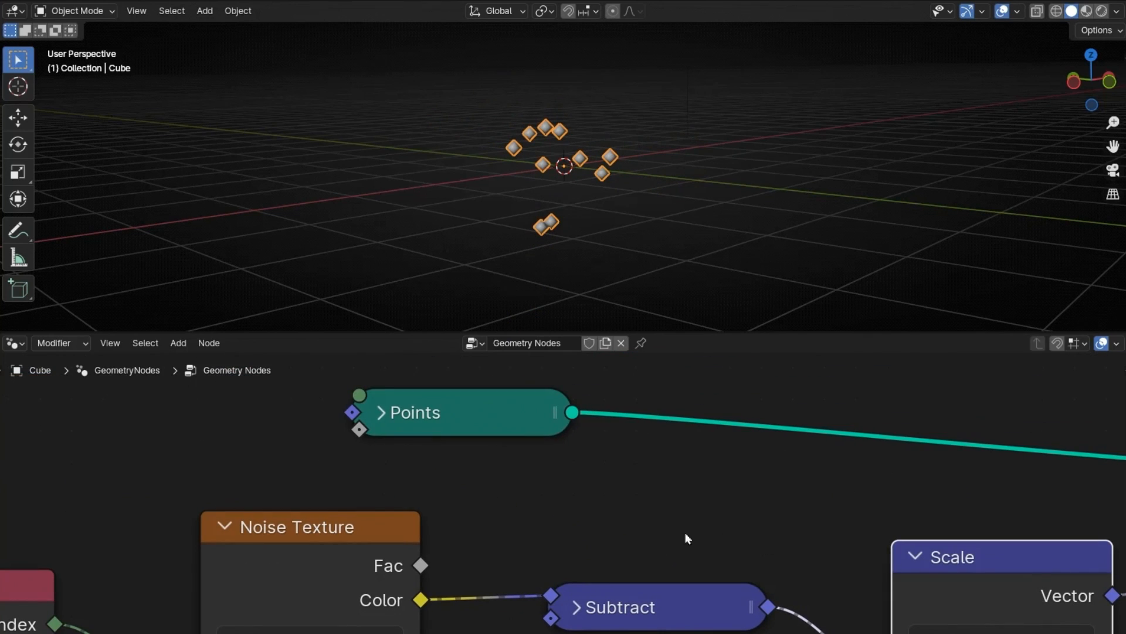
left_click(382, 413)
left_click(544, 490)
left_click(543, 489)
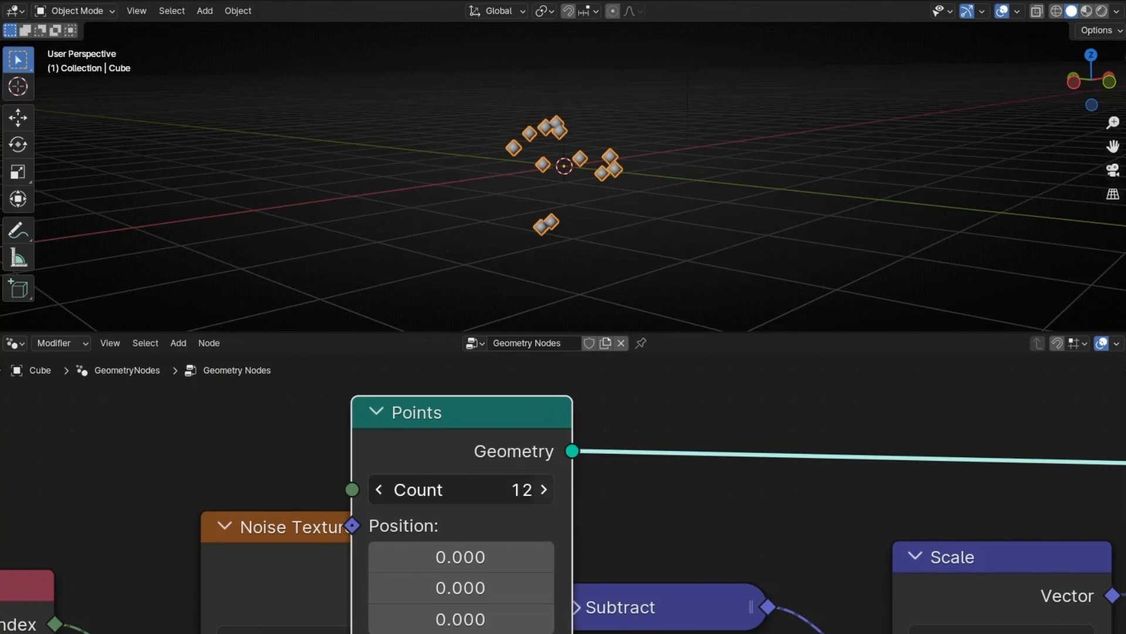
left_click(543, 489)
left_click(544, 489)
left_click(543, 489)
left_click(543, 489)
left_click(544, 492)
left_click_drag(543, 492, 564, 492)
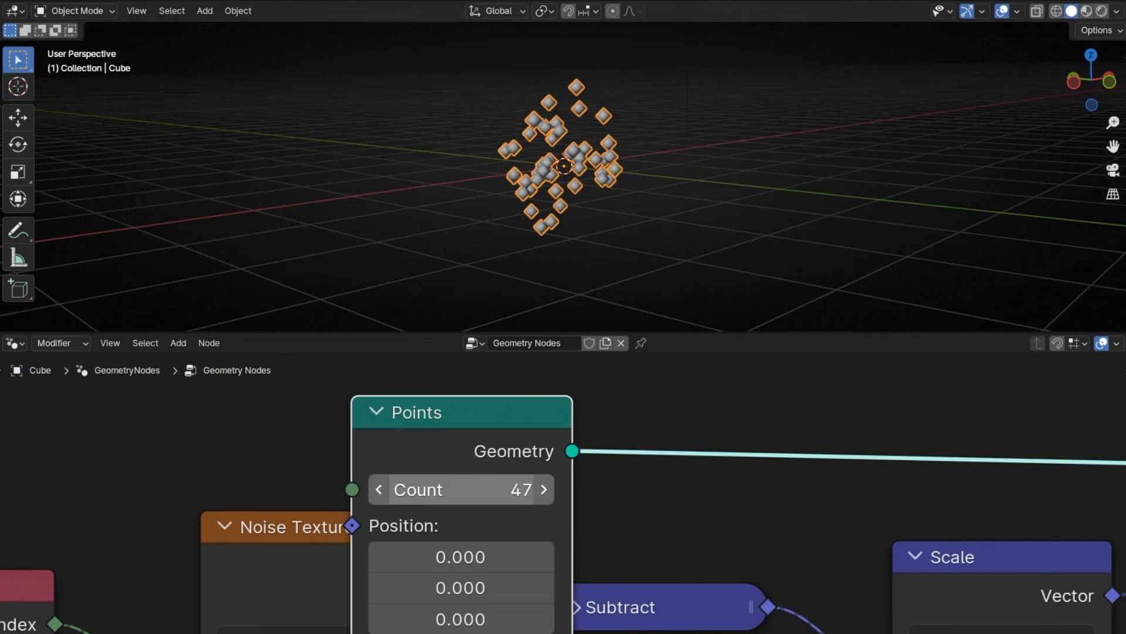
left_click(389, 413)
Step: Try other Scale and Detail values on the Noise Texture, undoing each change
scroll(573, 193, "up", 3)
mouse_move(572, 193)
middle_mouse_down()
mouse_move(515, 194)
mouse_move(732, 206)
mouse_move(502, 155)
mouse_move(595, 200)
mouse_move(552, 201)
middle_mouse_up()
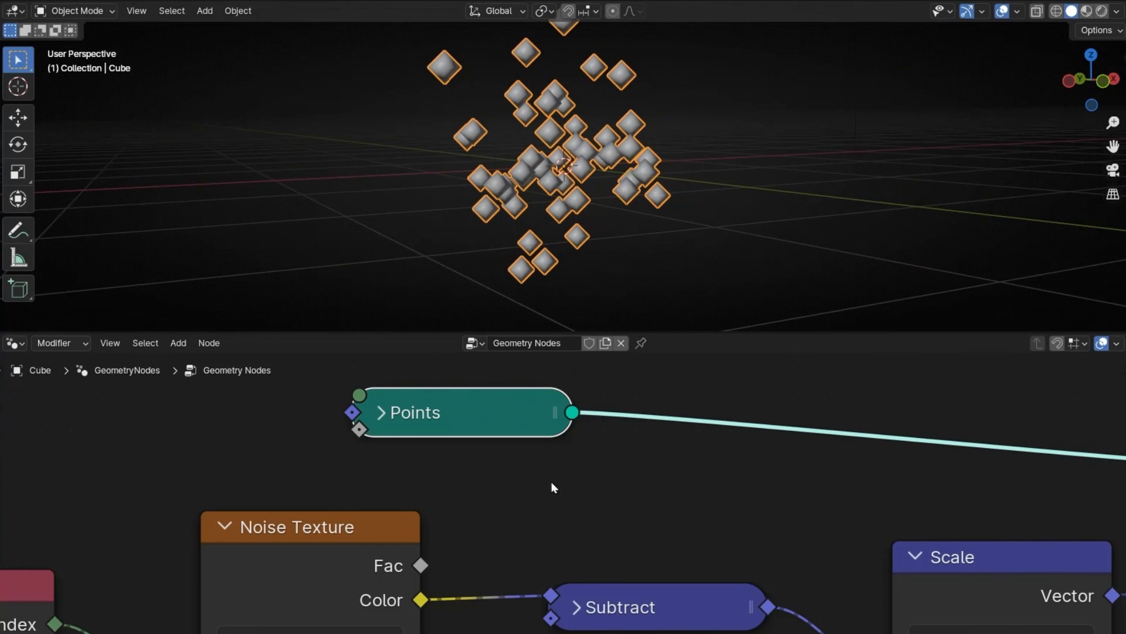
middle_click_drag(552, 483, 811, 340)
middle_click_drag(692, 612, 687, 496)
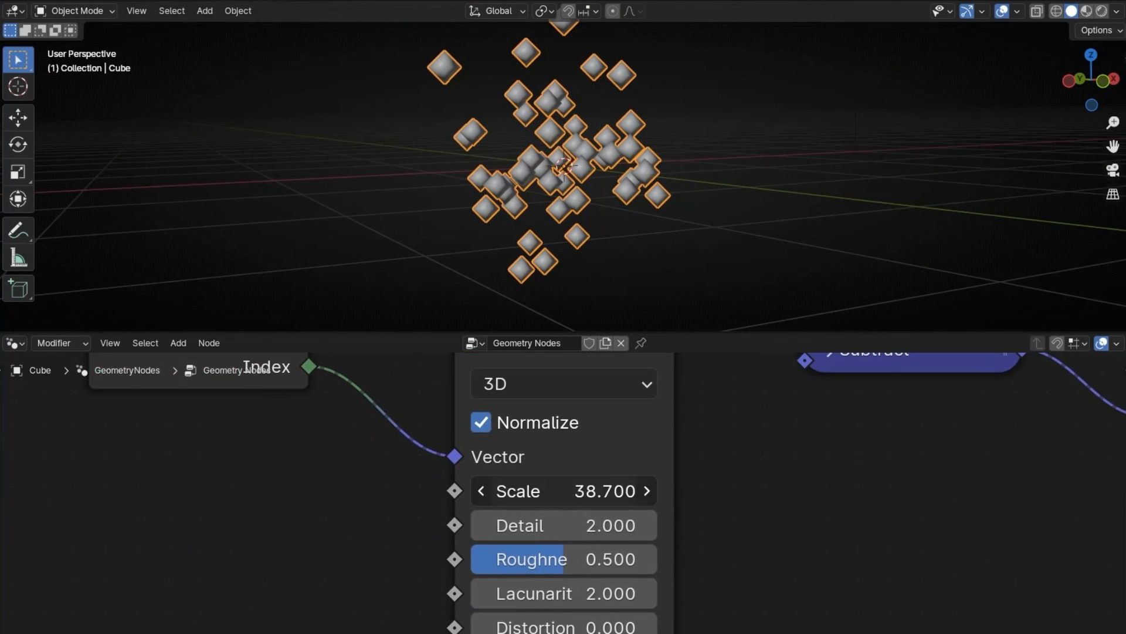
left_click_drag(587, 490, 618, 490)
key("ctrl+z")
left_click_drag(556, 529, 646, 529)
key("ctrl+z")
Step: Set the Noise Texture's Roughness to 0.309, Lacunarity to 3.1 and Distortion to 2.5
left_click_drag(533, 562, 497, 562)
left_click_drag(553, 602, 590, 628)
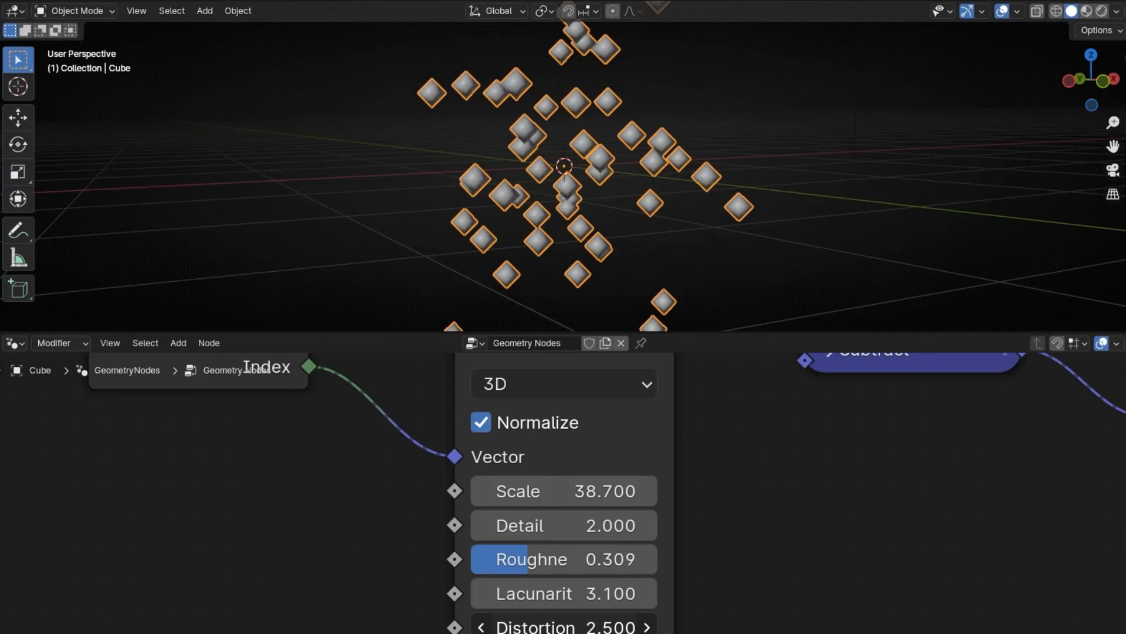
middle_click_drag(519, 134, 594, 138)
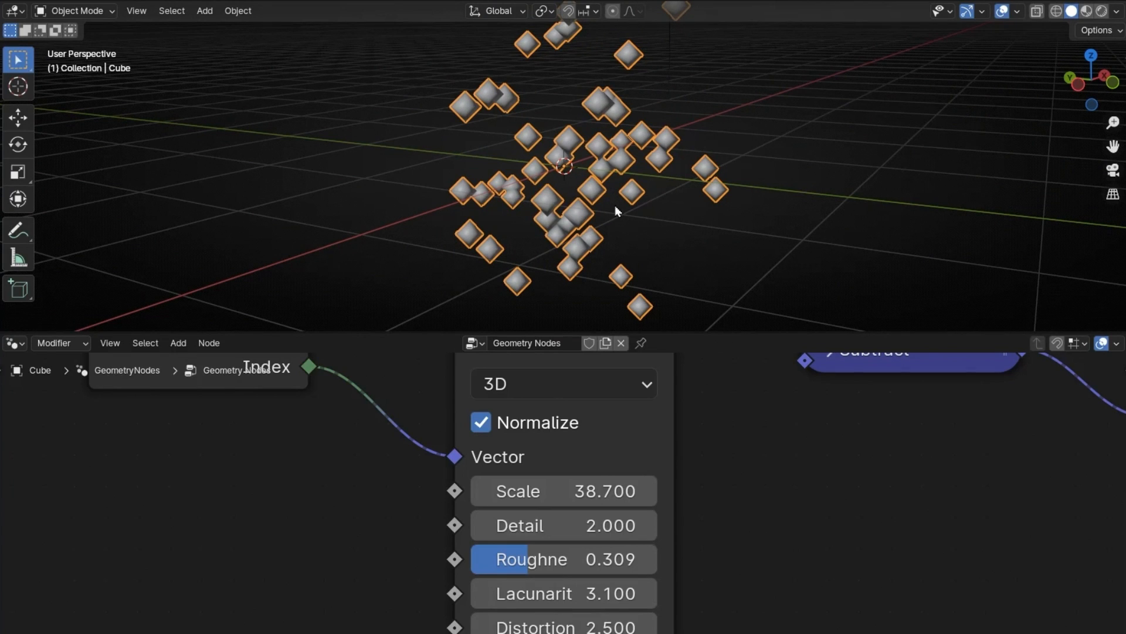
Step: Switch the Noise Texture to 4D and set its W value to 9.5
left_click(551, 379)
left_click(521, 561)
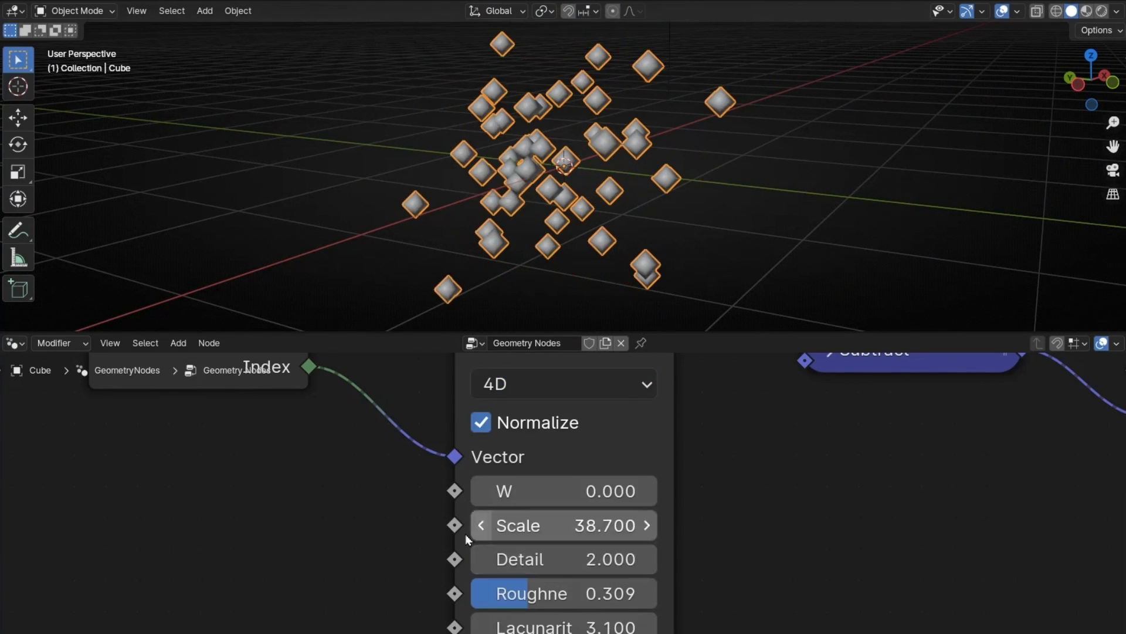
middle_click_drag(387, 522, 465, 522)
left_click_drag(640, 486, 745, 486)
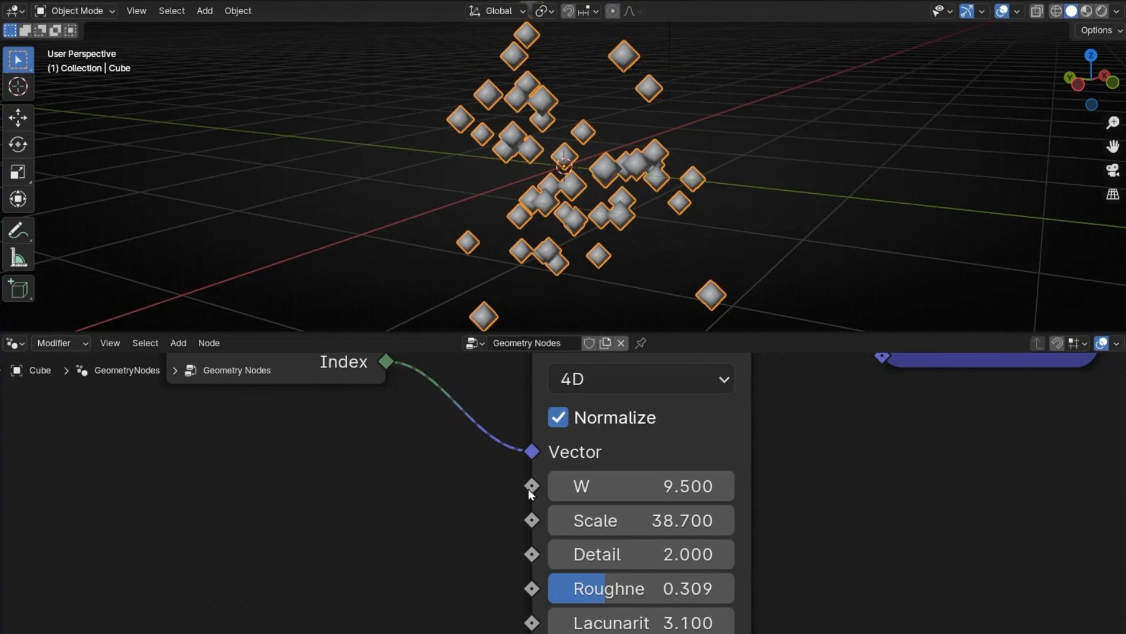
Step: Drive the Noise Texture's W input with a new Scene Time node's Seconds output and preview the animation
left_click_drag(532, 486, 277, 457)
type("scene")
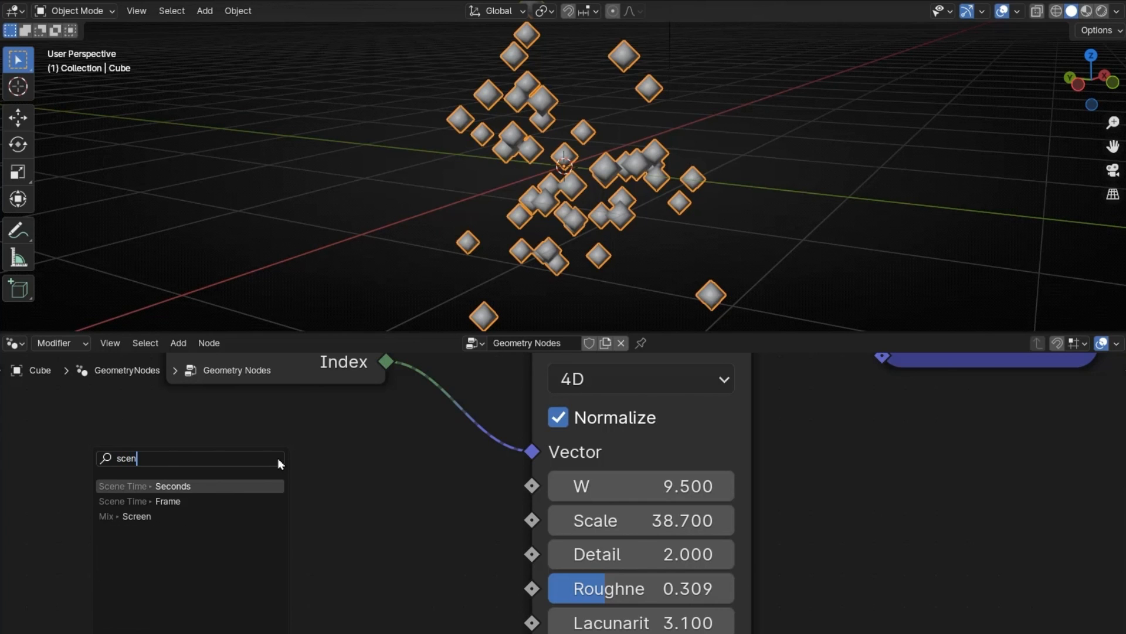
key("Return")
left_click(270, 481)
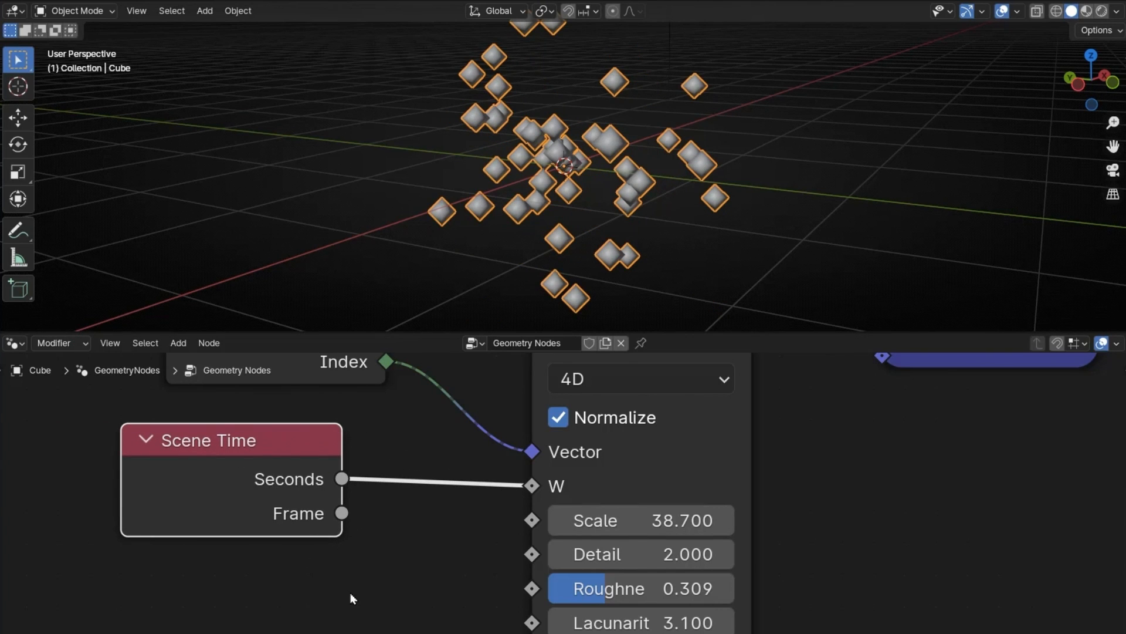
key("space")
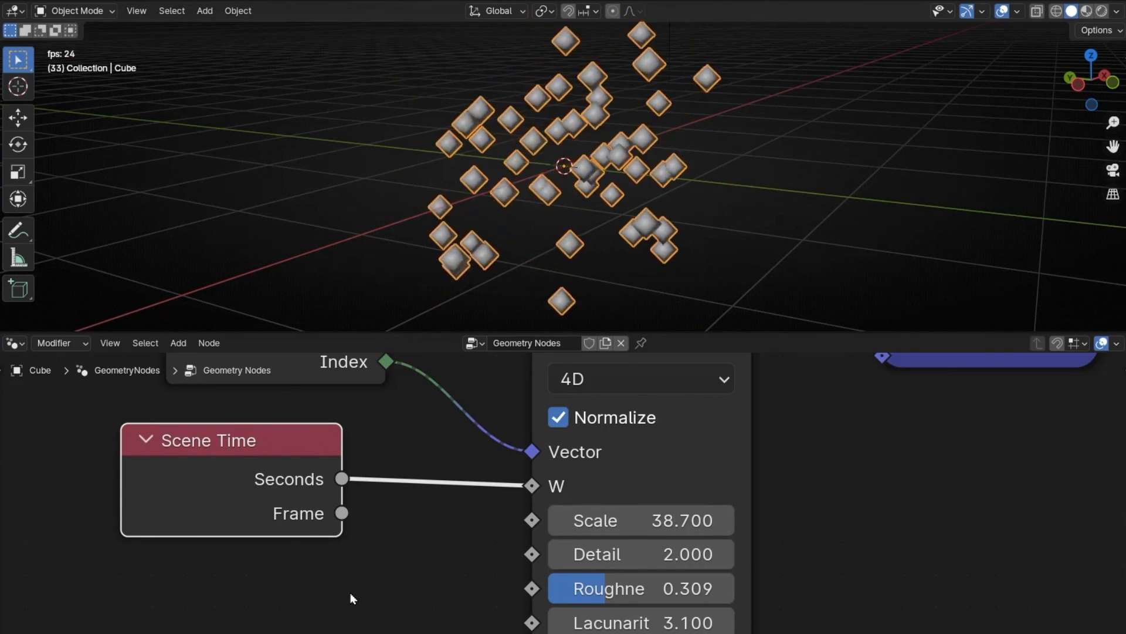
key("space")
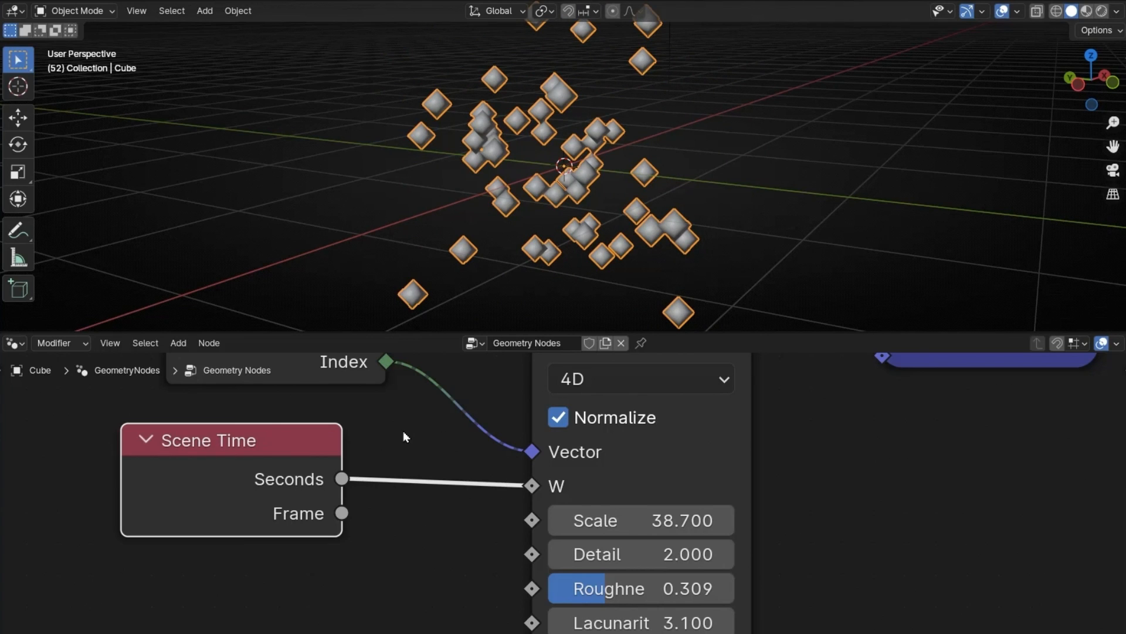
Step: Insert a Math node between Scene Time's Seconds output and the W input, and set it to Divide
key("shift+a")
type("math")
key("Return")
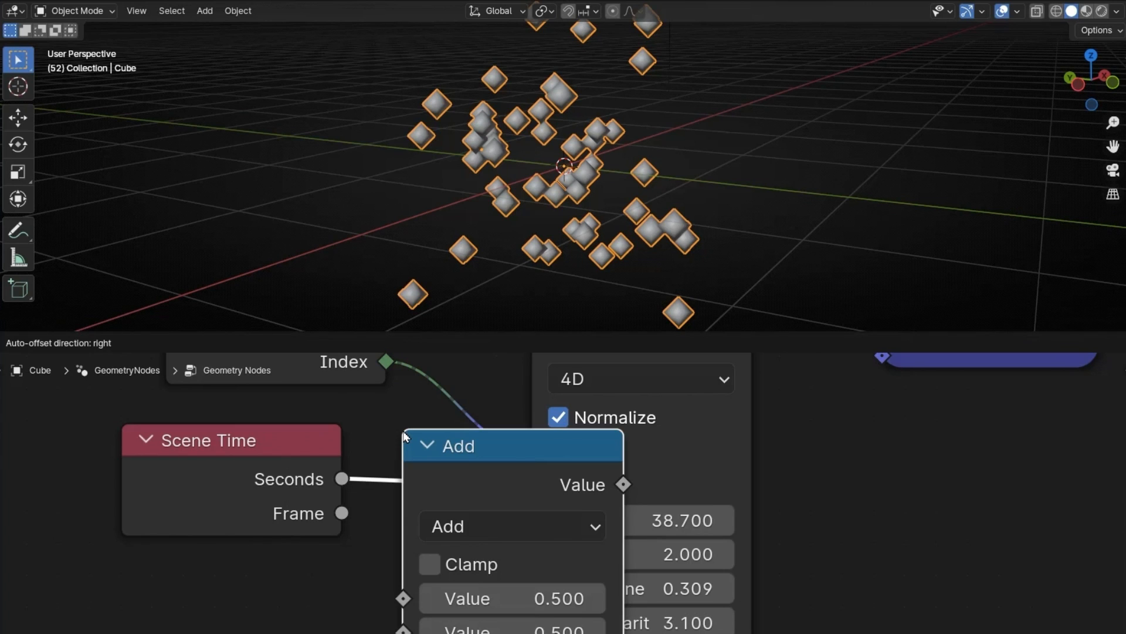
left_click(461, 419)
left_click(503, 517)
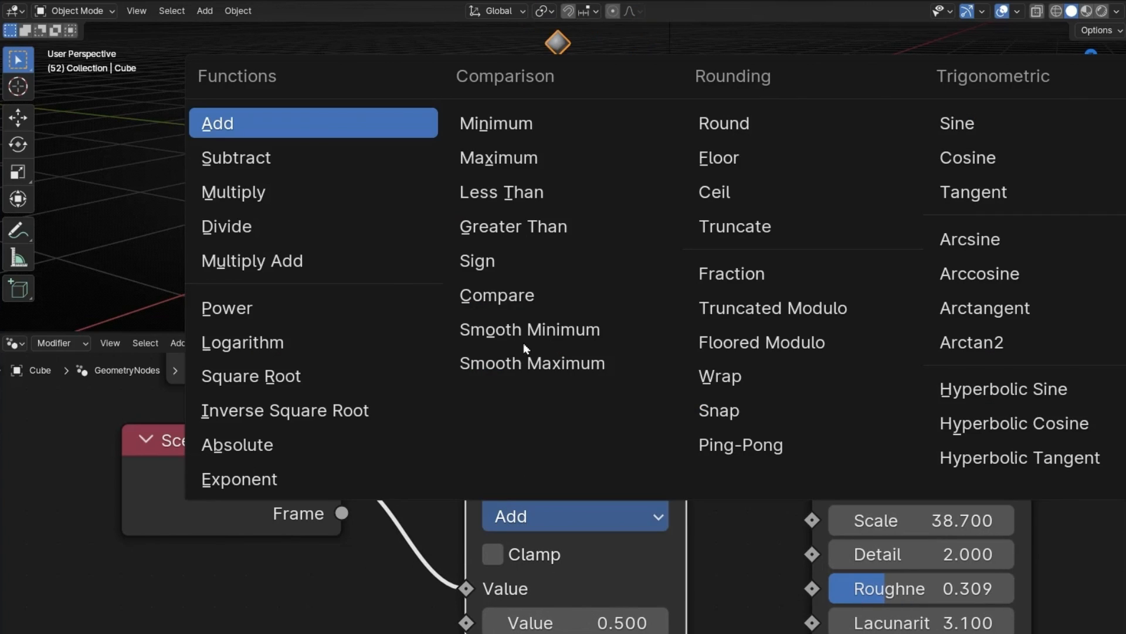
left_click(312, 226)
Step: Slow the point motion by raising the Divide node's divisor to 163.2 while previewing the playback
mouse_move(353, 466)
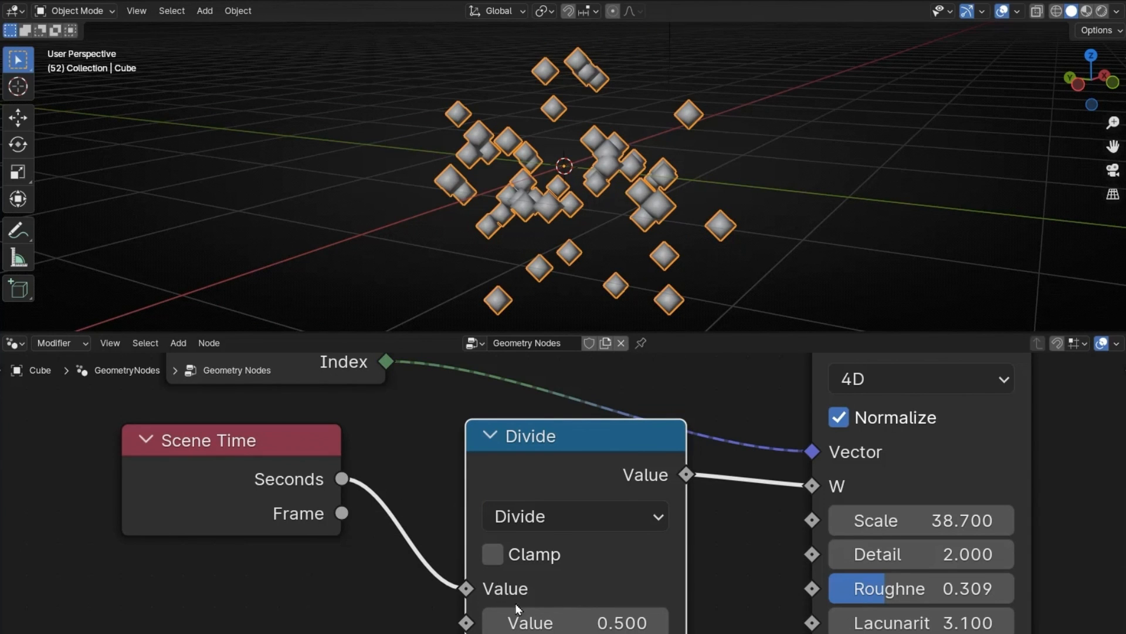
left_click_drag(538, 623, 717, 623)
key("space")
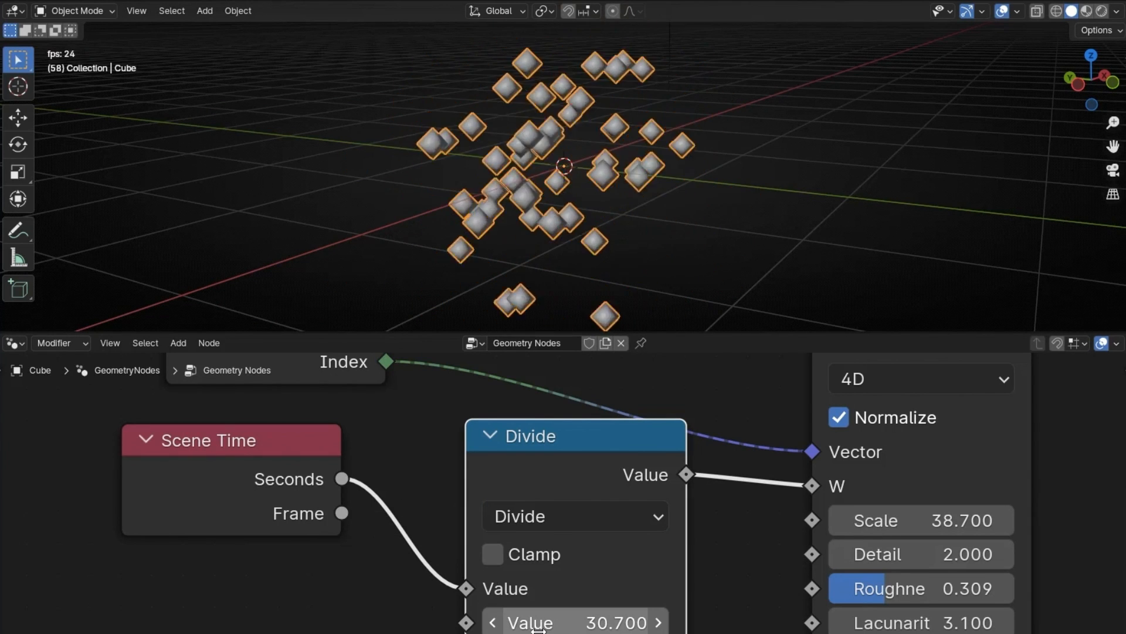
left_click_drag(539, 623, 893, 623)
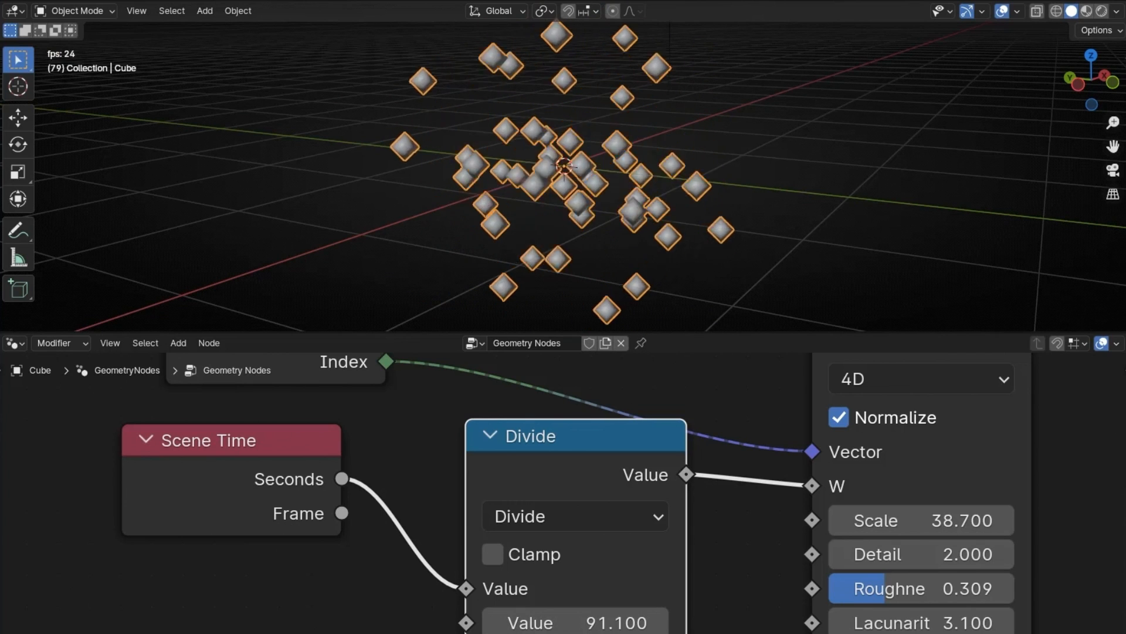
left_click_drag(586, 623, 879, 623)
key("space")
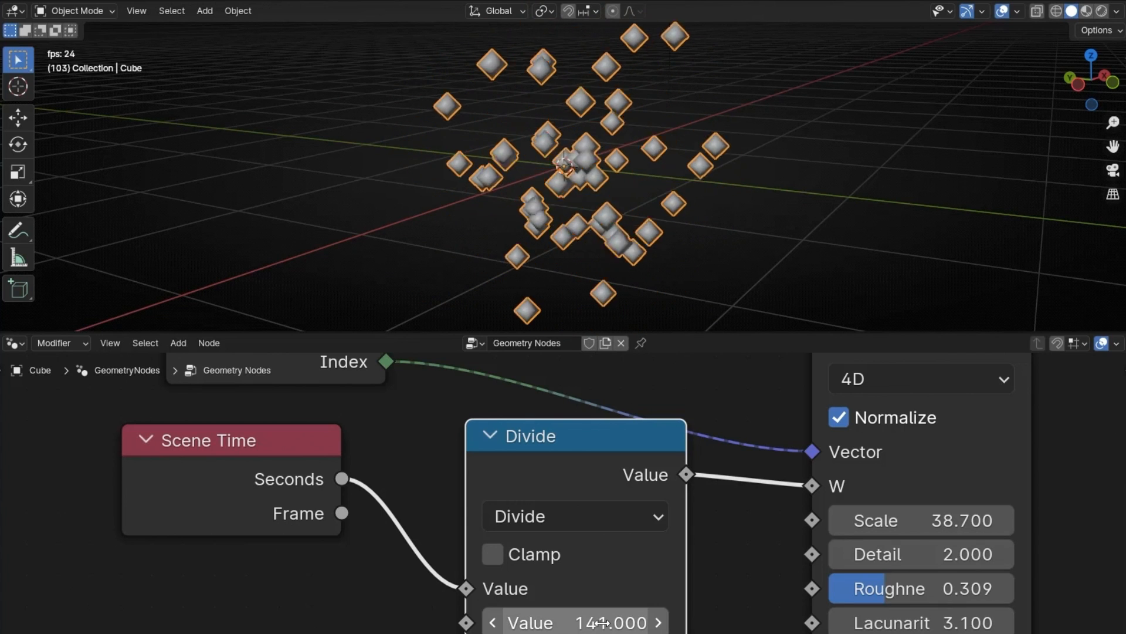
key("space")
left_click_drag(604, 622, 675, 623)
key("space")
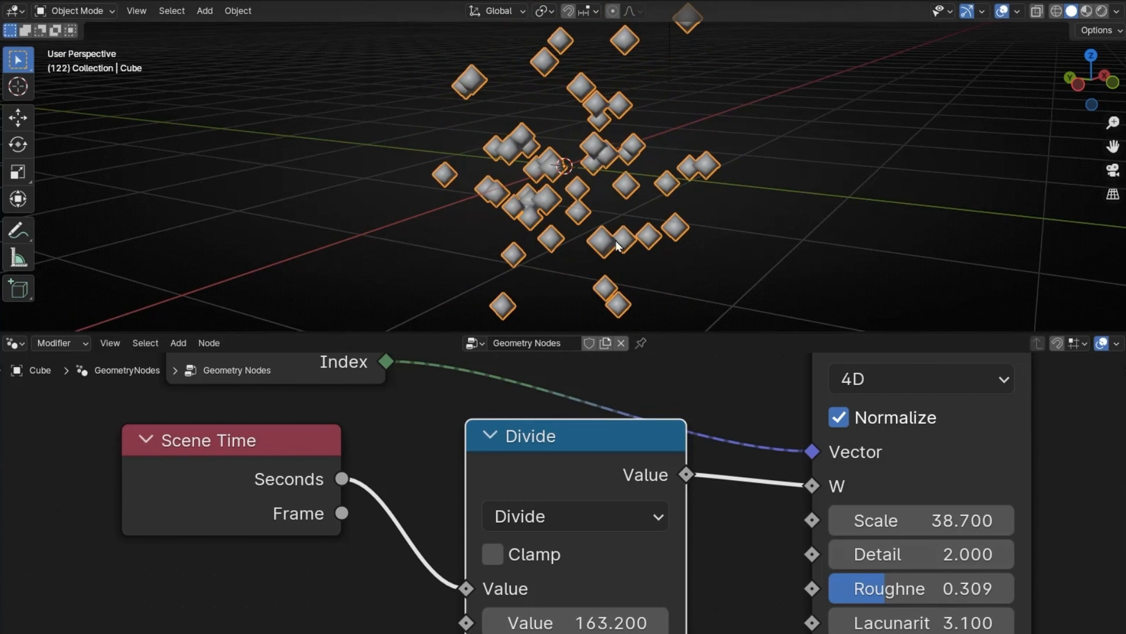
Step: Set the Noise Texture's Scale to 1 and its Distortion to 21.7 during playback
middle_click_drag(717, 515, 458, 454)
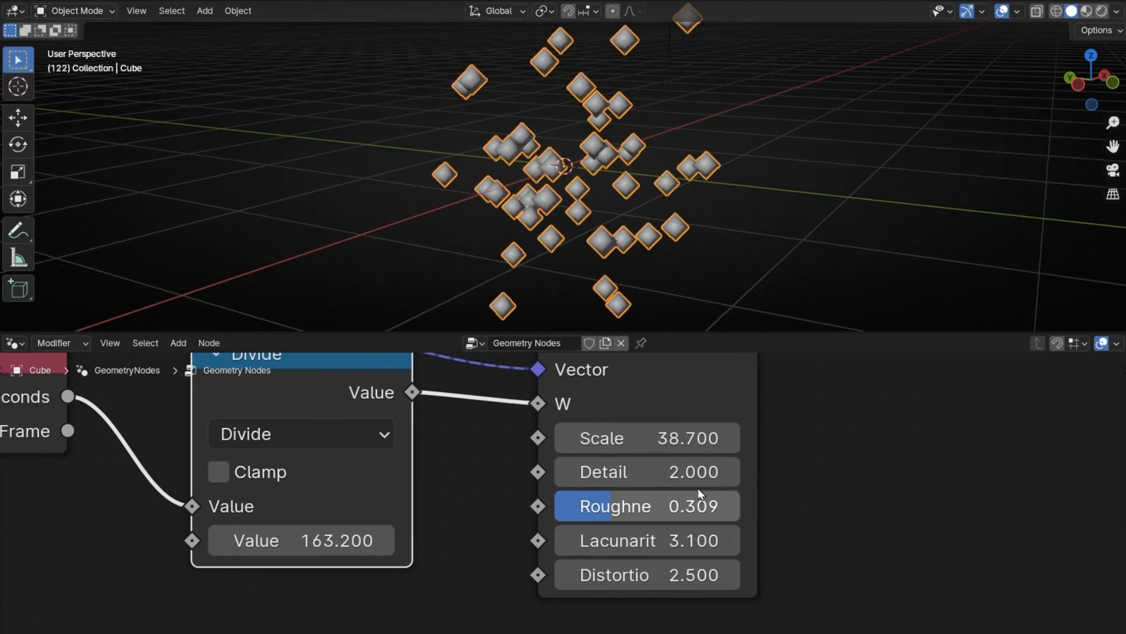
key("Return")
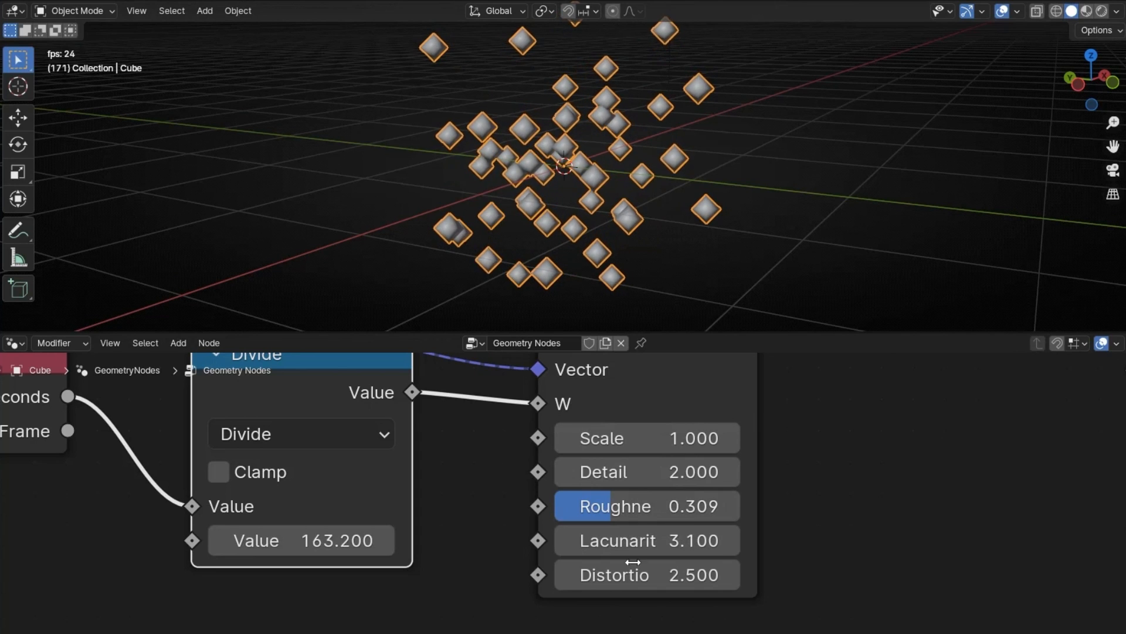
left_click_drag(610, 574, 833, 575)
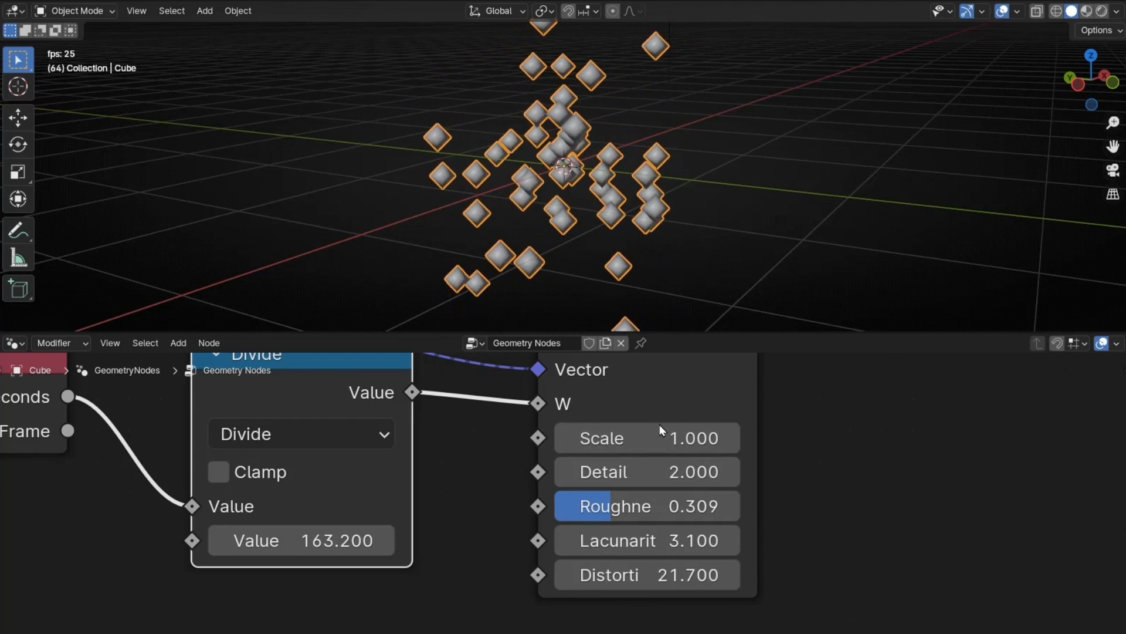
Step: Set the divisor to 139.2 and the Noise Texture's Scale to 1.6, Detail and Roughness to 0, and Lacunarity to 14.3
middle_click_drag(492, 483, 498, 553)
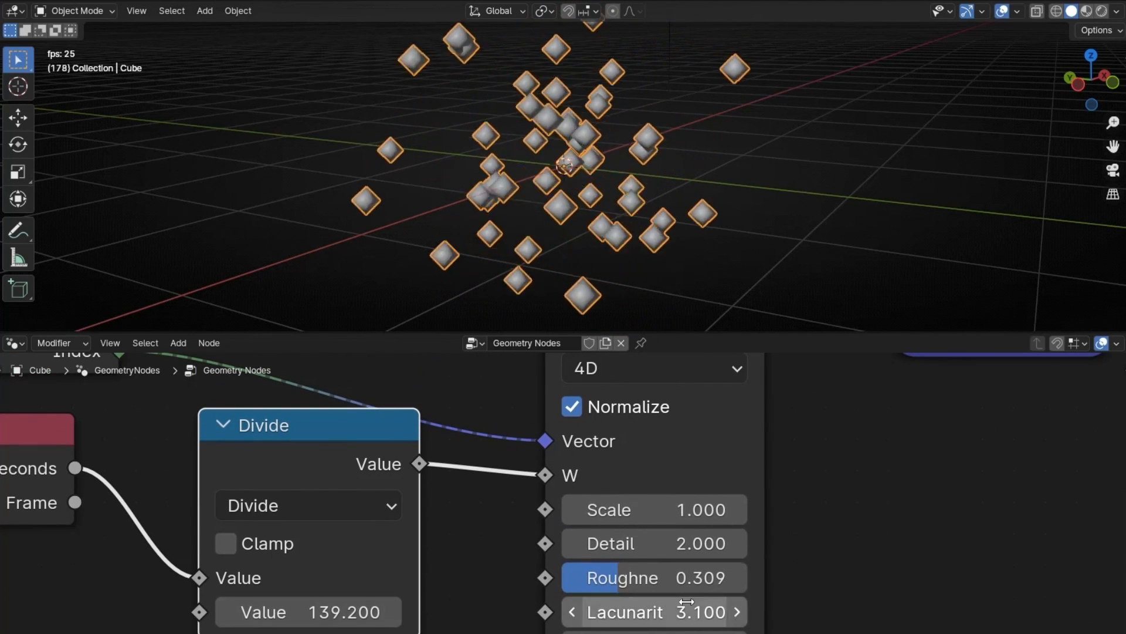
left_click_drag(689, 609, 648, 609)
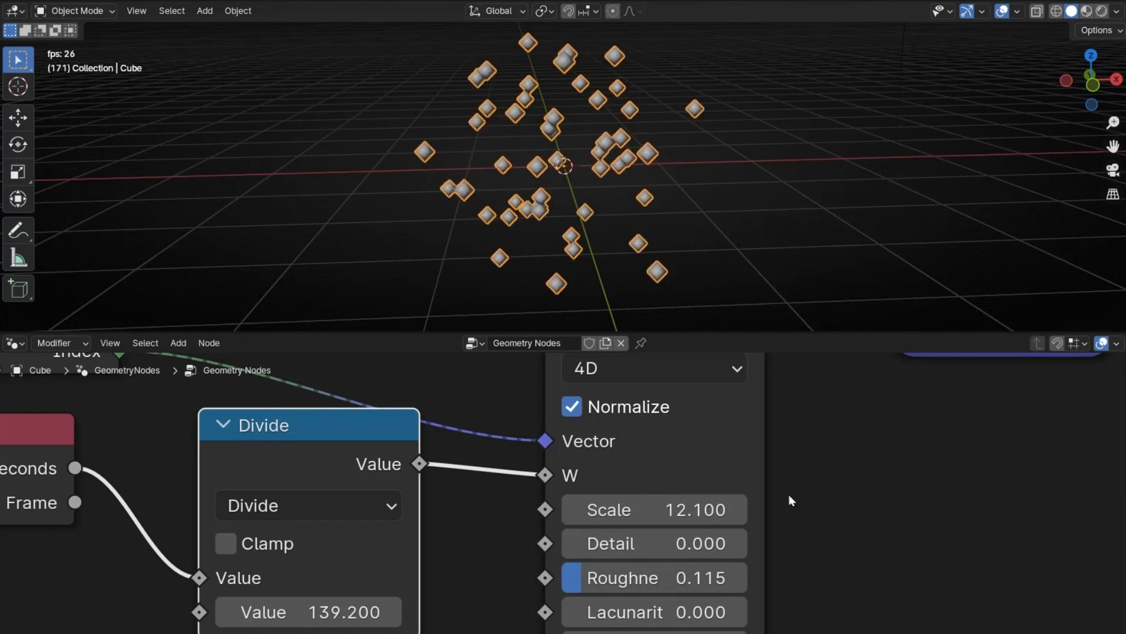
Step: Move the Group Output node farther away from Set Position to make room for another node
scroll(829, 502, "down", 2)
mouse_move(830, 502)
middle_mouse_down()
mouse_move(481, 516)
mouse_move(241, 582)
middle_mouse_up()
middle_click_drag(663, 536, 377, 607)
middle_click_drag(596, 528, 414, 571)
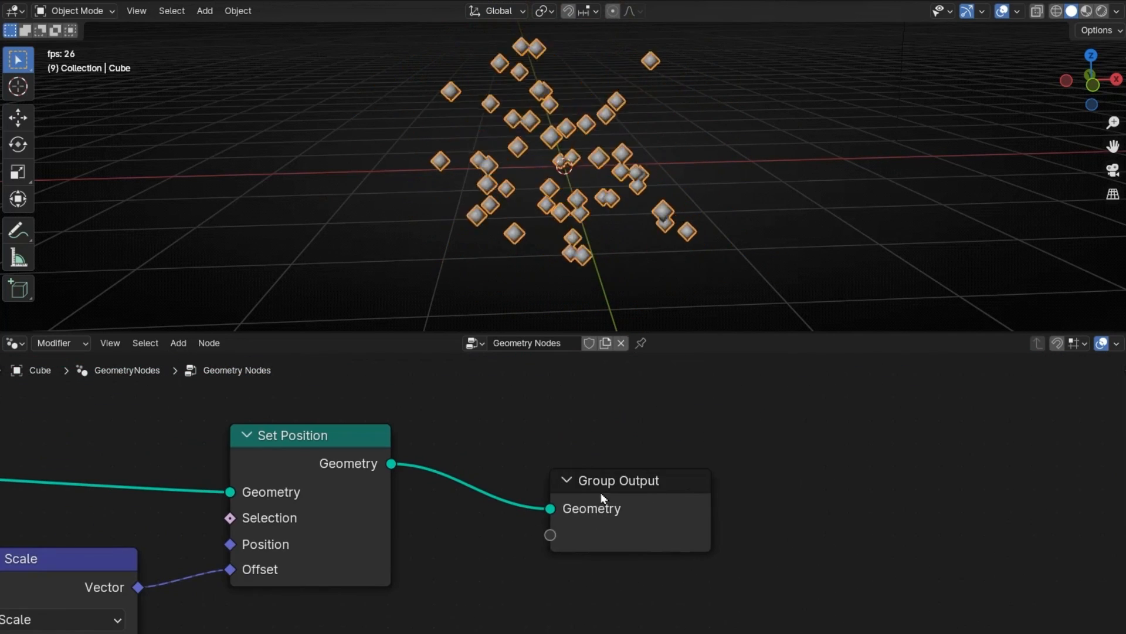
left_click_drag(601, 494, 826, 463)
Step: Set the Noise Texture's Scale to 12.1 and its Roughness to 0.115
middle_click_drag(396, 548, 782, 516)
middle_click_drag(101, 510, 654, 491)
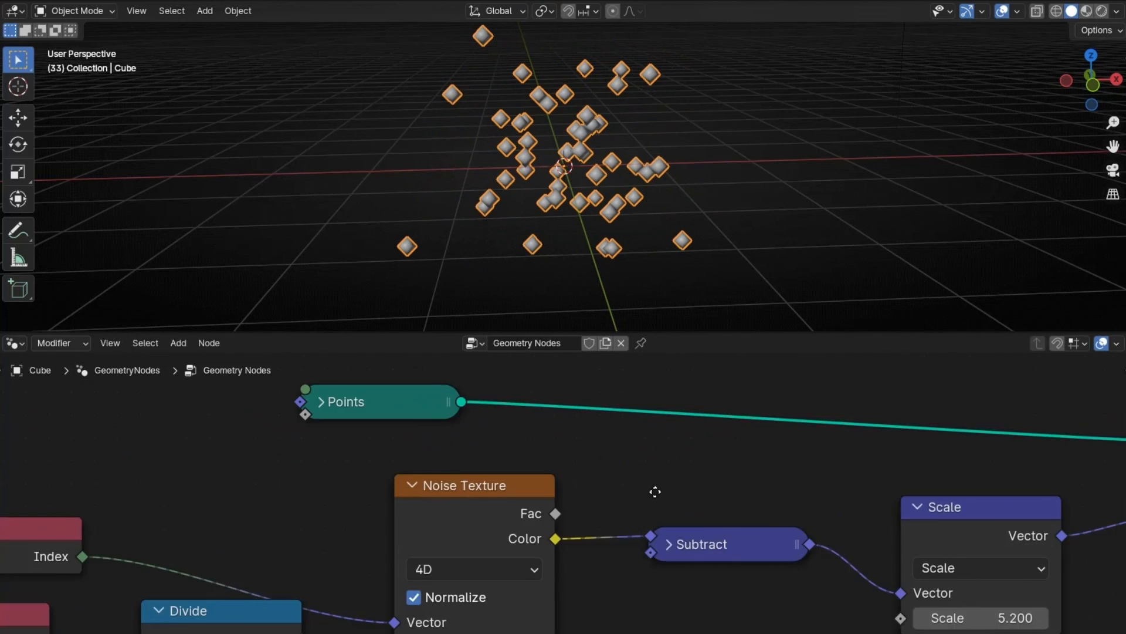
middle_click_drag(223, 518, 643, 410)
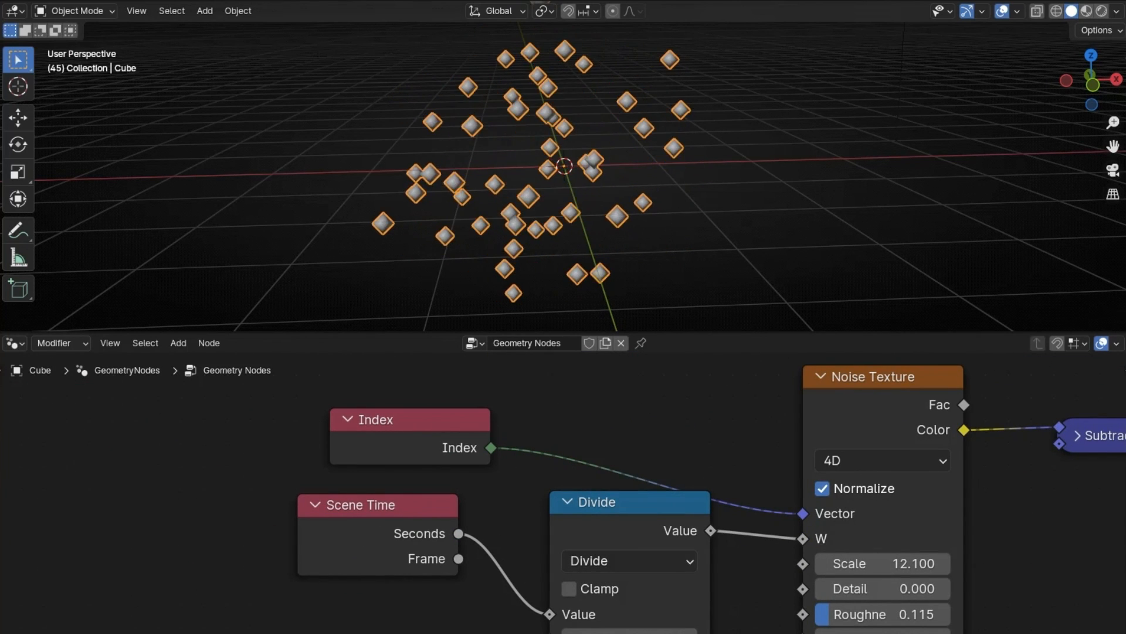
middle_click_drag(1028, 499, 409, 506)
middle_click_drag(1117, 504, 329, 606)
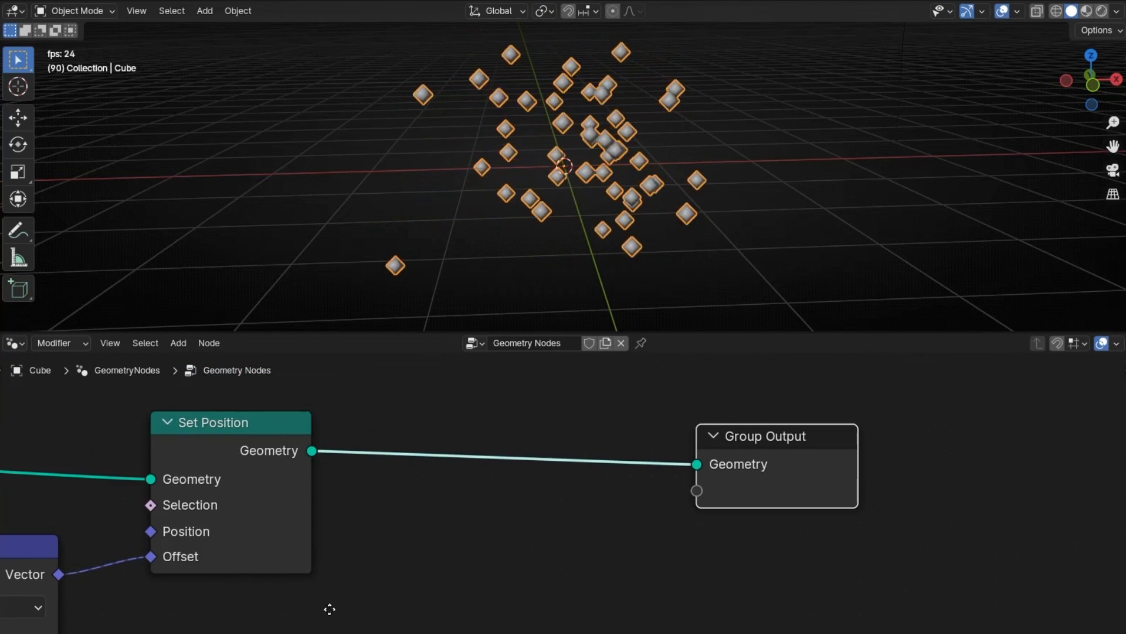
Step: Stop playback and insert an Instance on Points node between Set Position and Group Output
key("space")
key("shift+a")
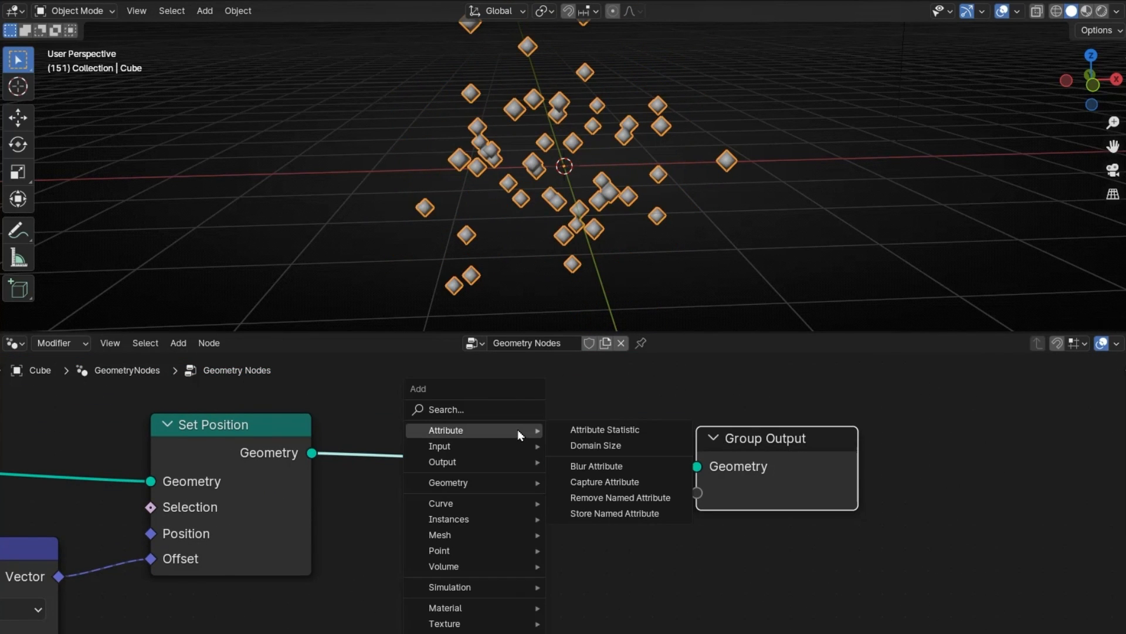
type("instance on")
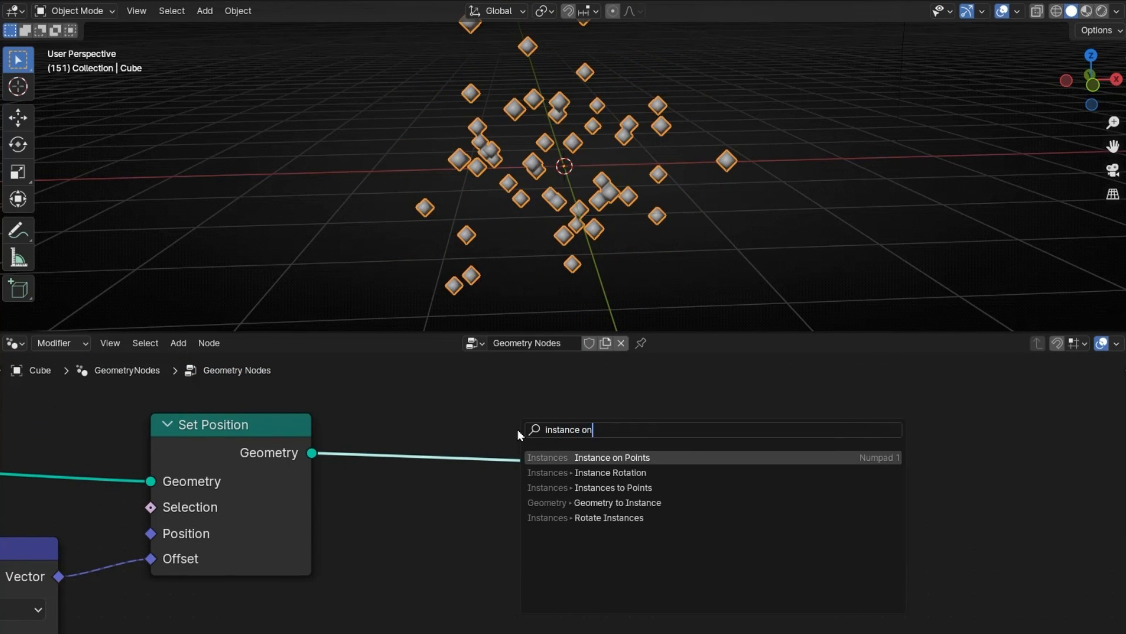
key("Return")
left_click(509, 425)
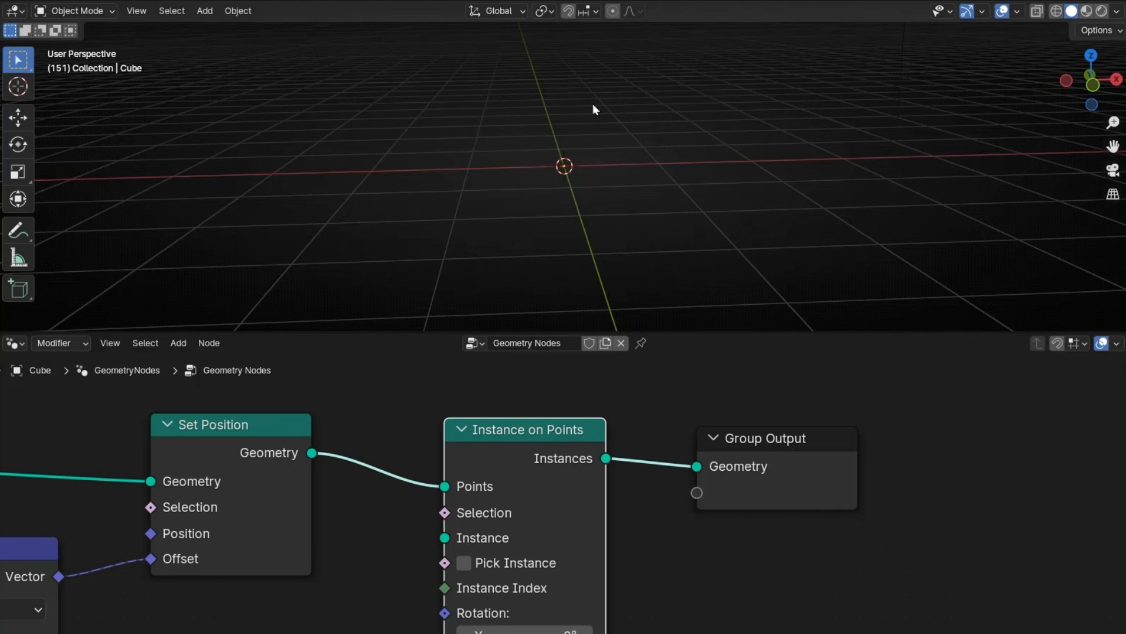
Step: Add a Monkey mesh to the scene and move it away from the origin
left_click(204, 13)
mouse_move(245, 29)
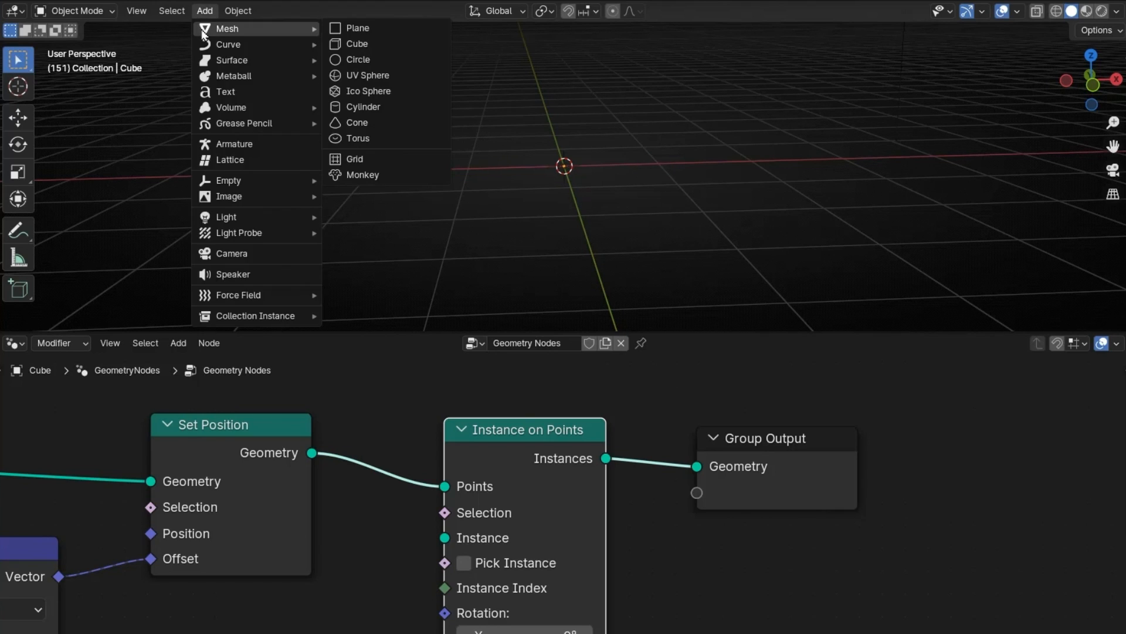
left_click(395, 170)
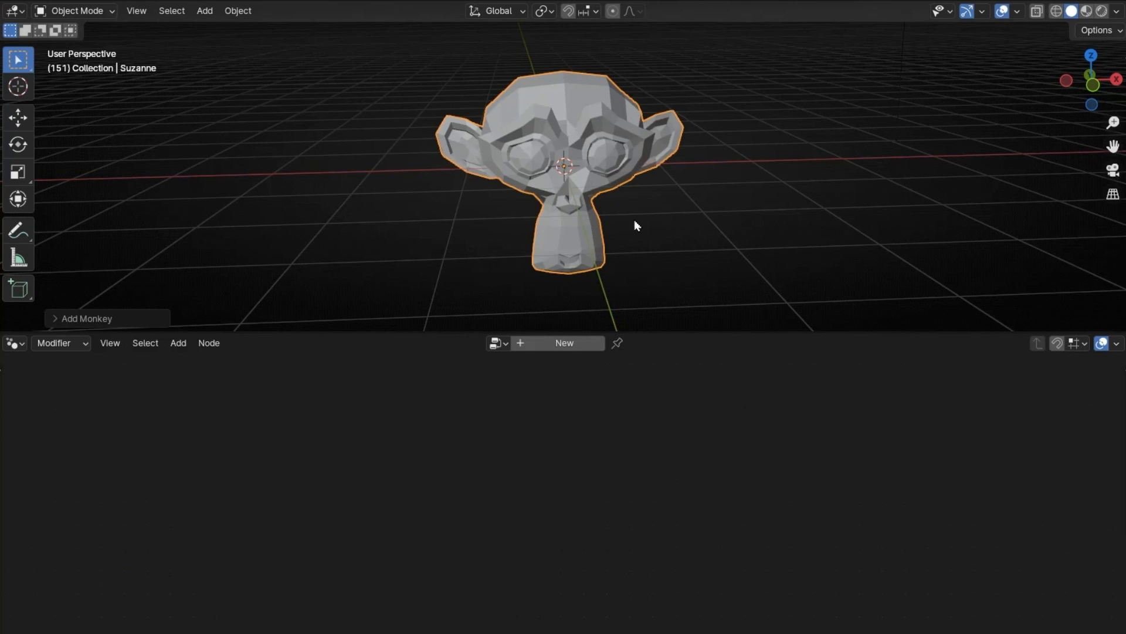
key("g")
left_click(367, 176)
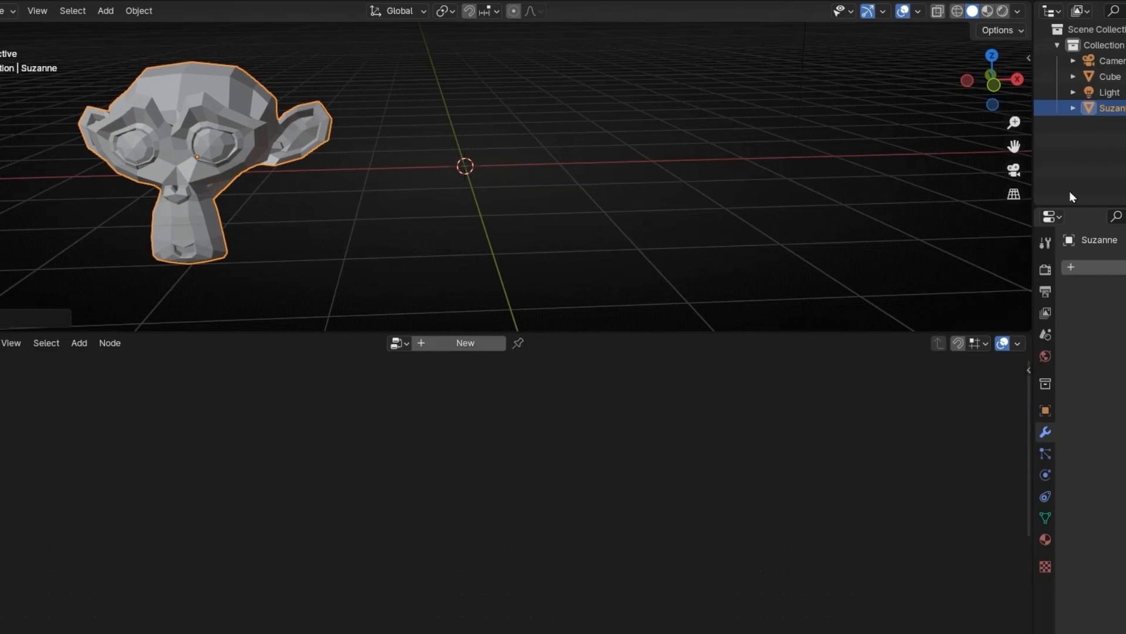
Step: Bring Suzanne into the Cube's node tree as an Object Info node, link its Geometry to Instance on Points' Instance input, and collapse it
left_click(1112, 76)
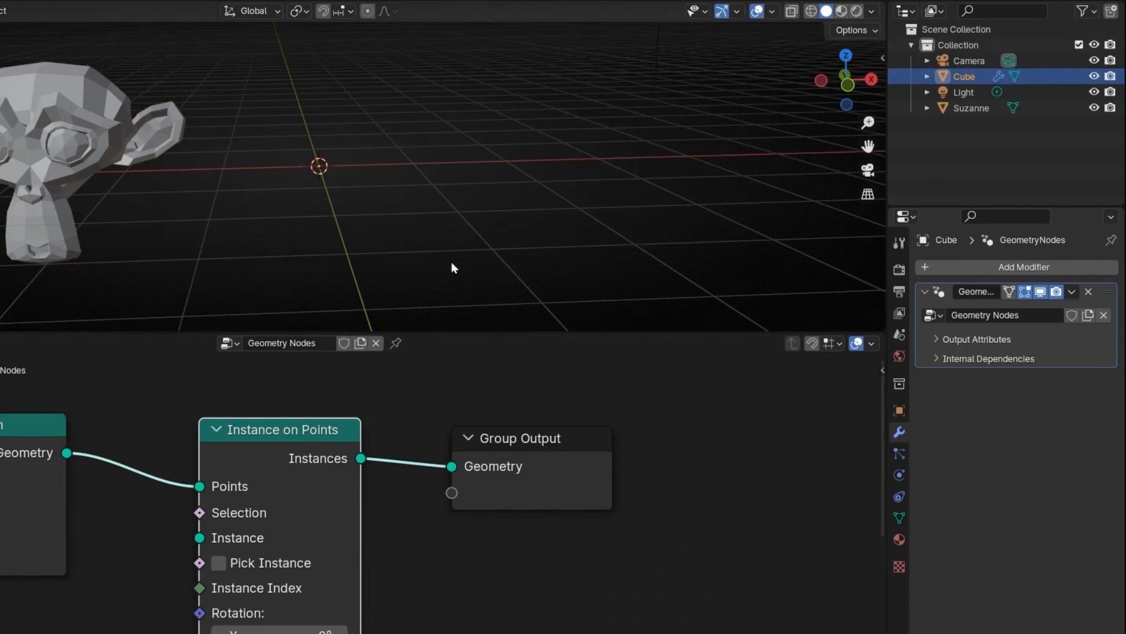
middle_click_drag(389, 460, 536, 423)
left_click_drag(973, 111, 198, 578)
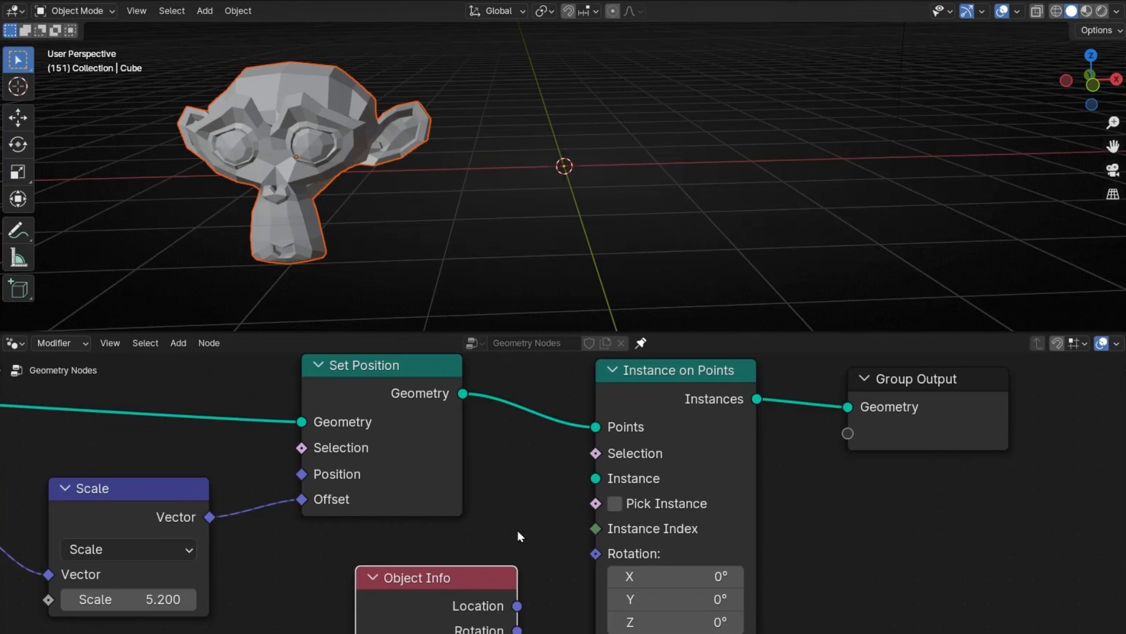
middle_click_drag(518, 532, 497, 478)
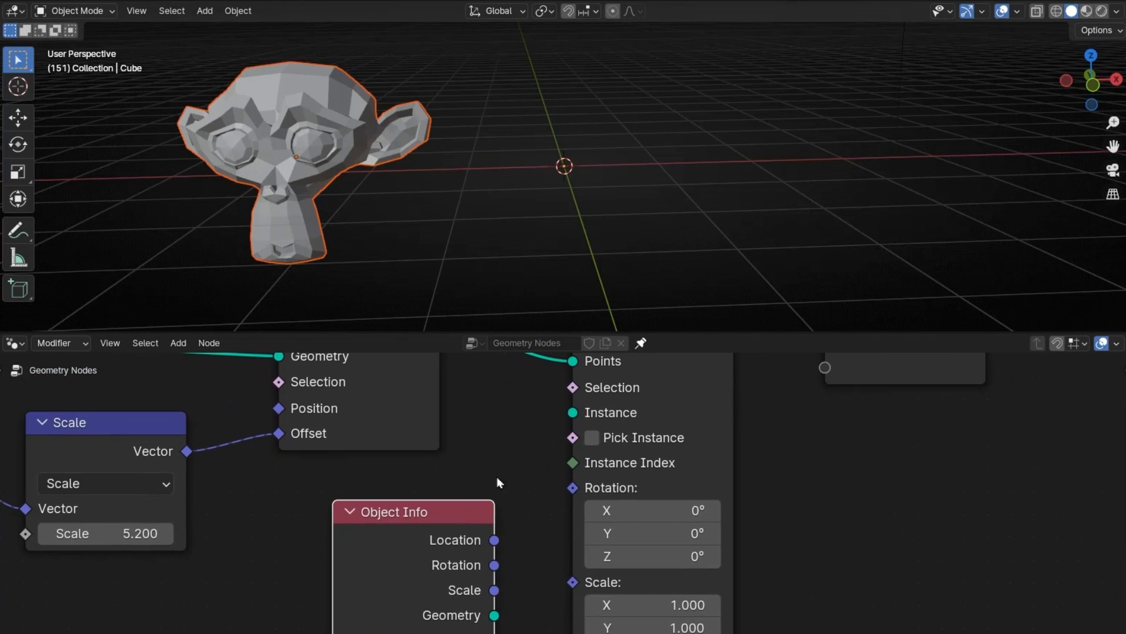
left_click_drag(545, 414, 562, 413)
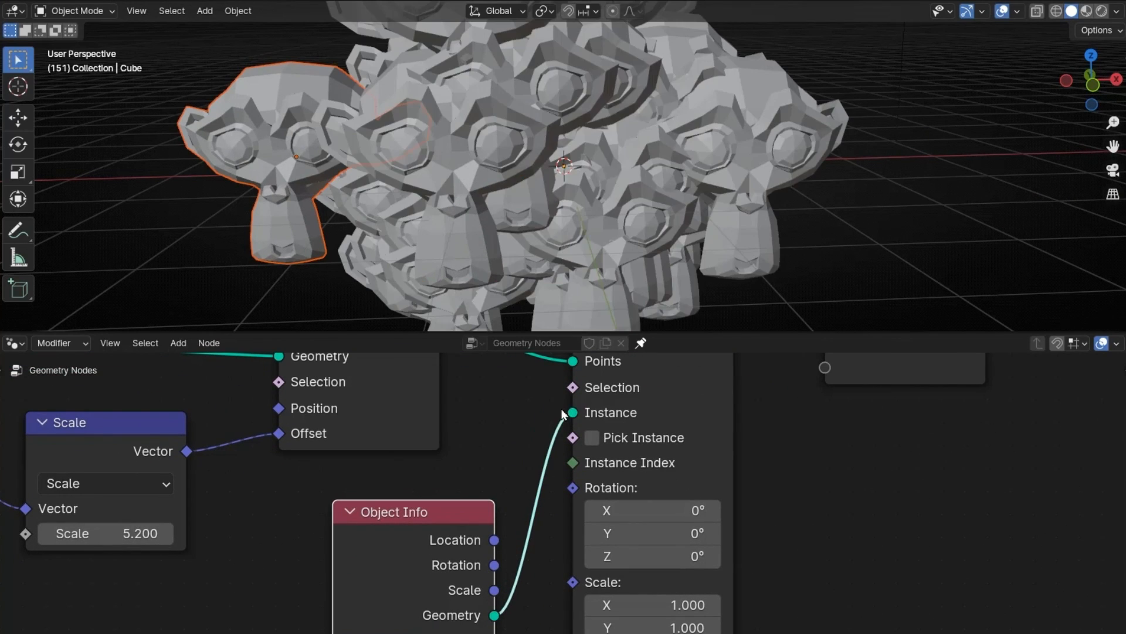
left_click(348, 510)
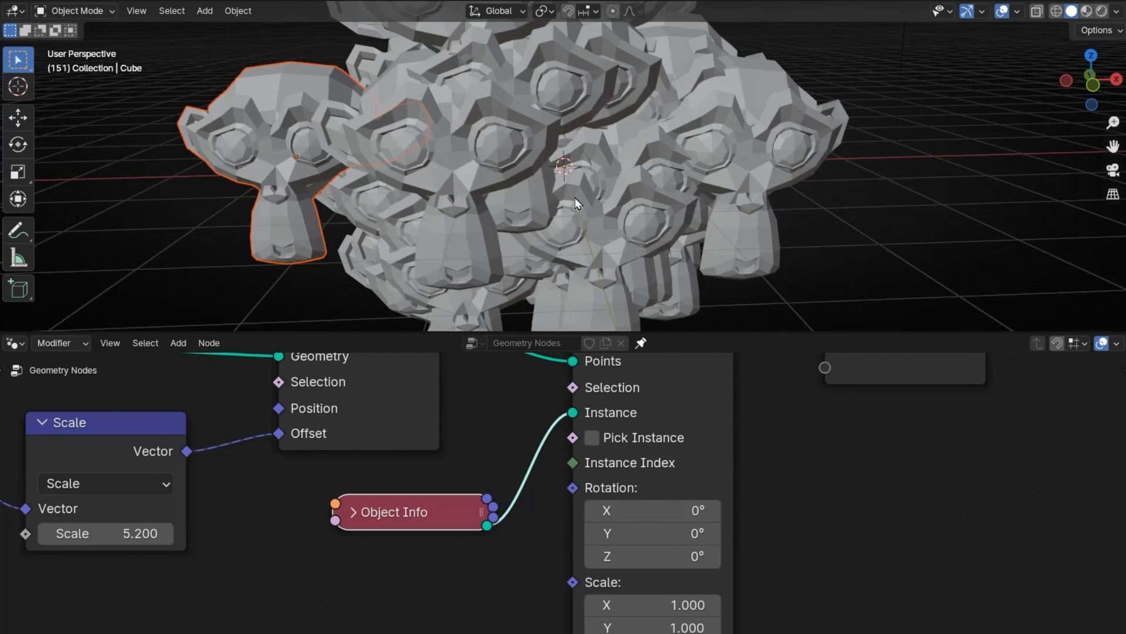
Step: Set the Instance on Points Scale to 0.3 on all three axes and hide the original Suzanne object
middle_click_drag(501, 603, 497, 496)
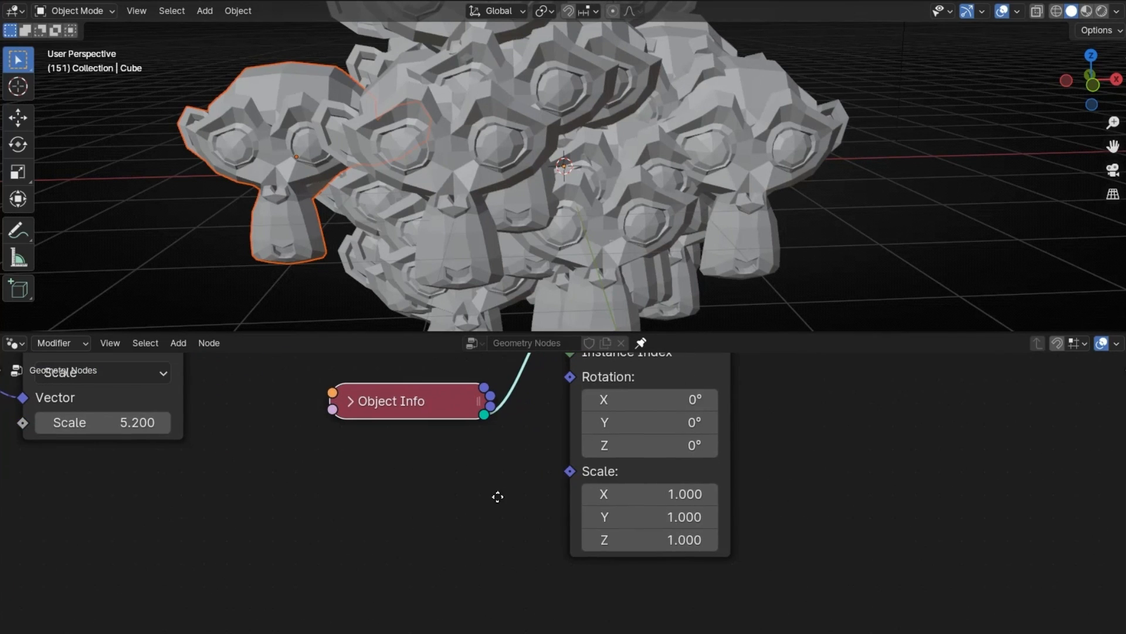
left_click_drag(650, 540, 609, 540)
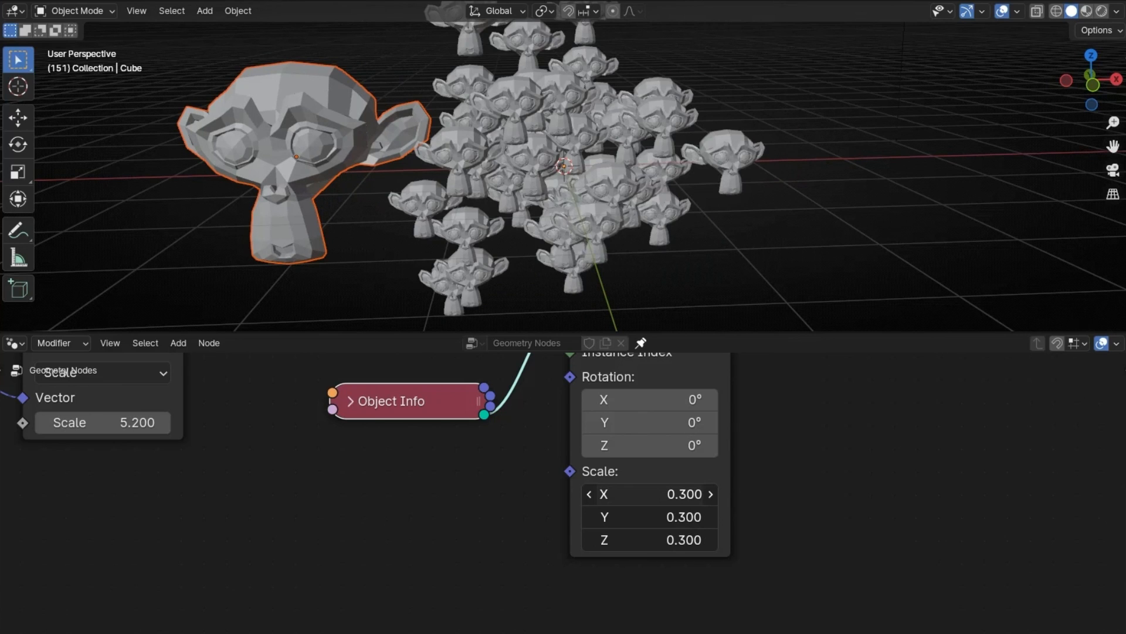
middle_click_drag(586, 252, 483, 222)
middle_click_drag(483, 221, 581, 288, "shift")
left_click(1106, 110)
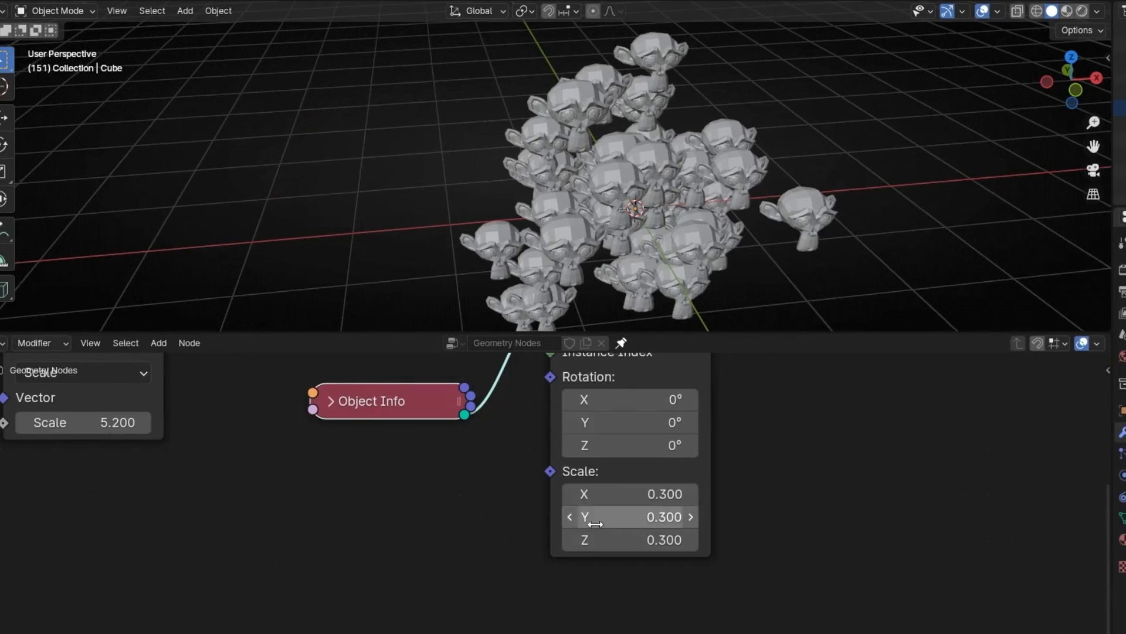
Step: Play the animation and examine the moving monkeys from several angles in an enlarged 3D viewport
key("space")
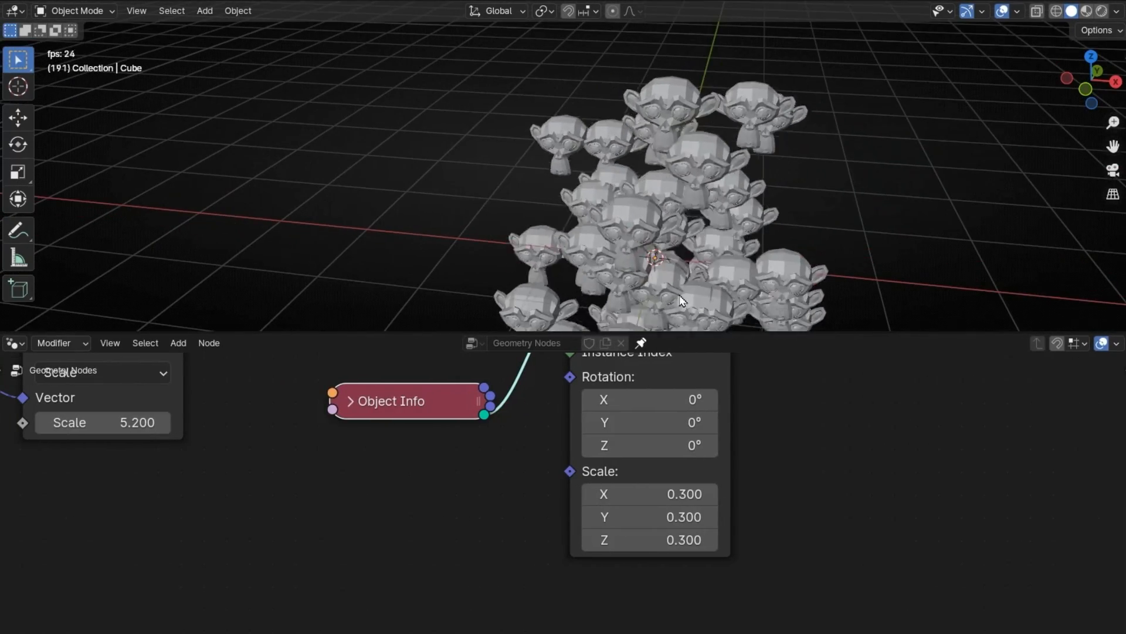
middle_click_drag(639, 253, 737, 320)
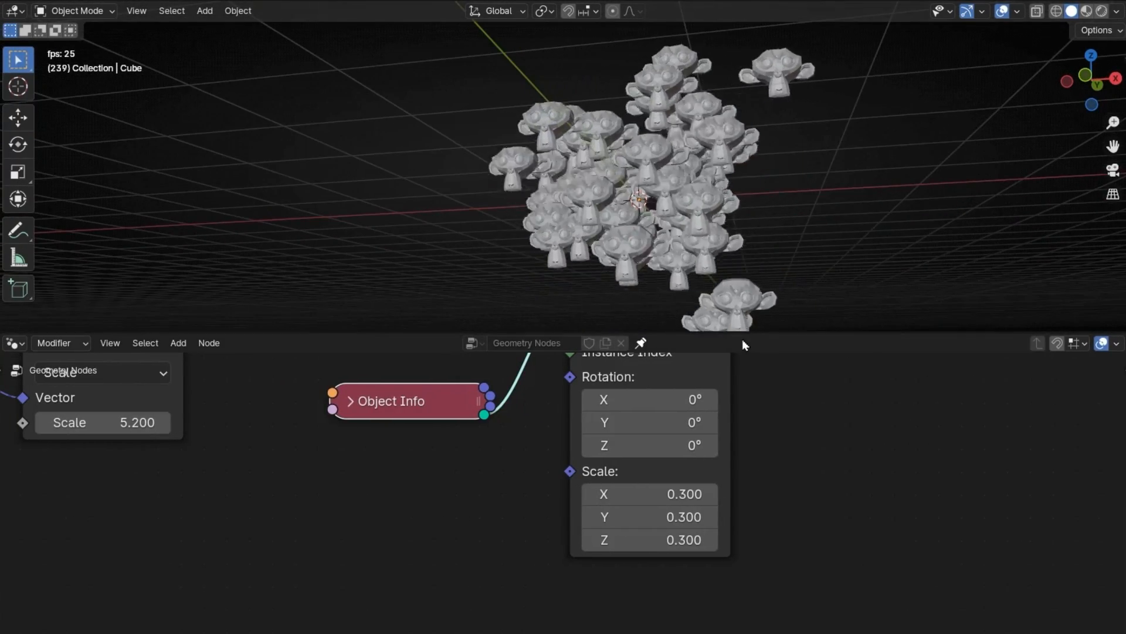
left_click_drag(741, 331, 740, 478)
middle_click_drag(739, 478, 824, 407)
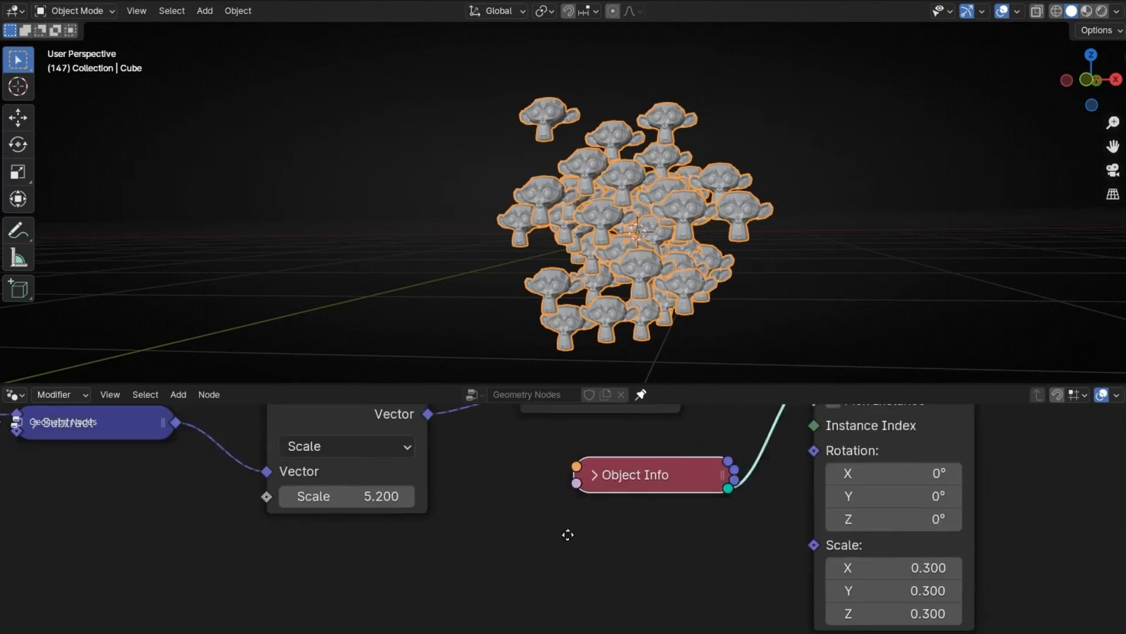
Step: Lower the Points node's Count for fewer monkeys, and play back the animation to check the result
middle_click_drag(569, 533, 586, 557)
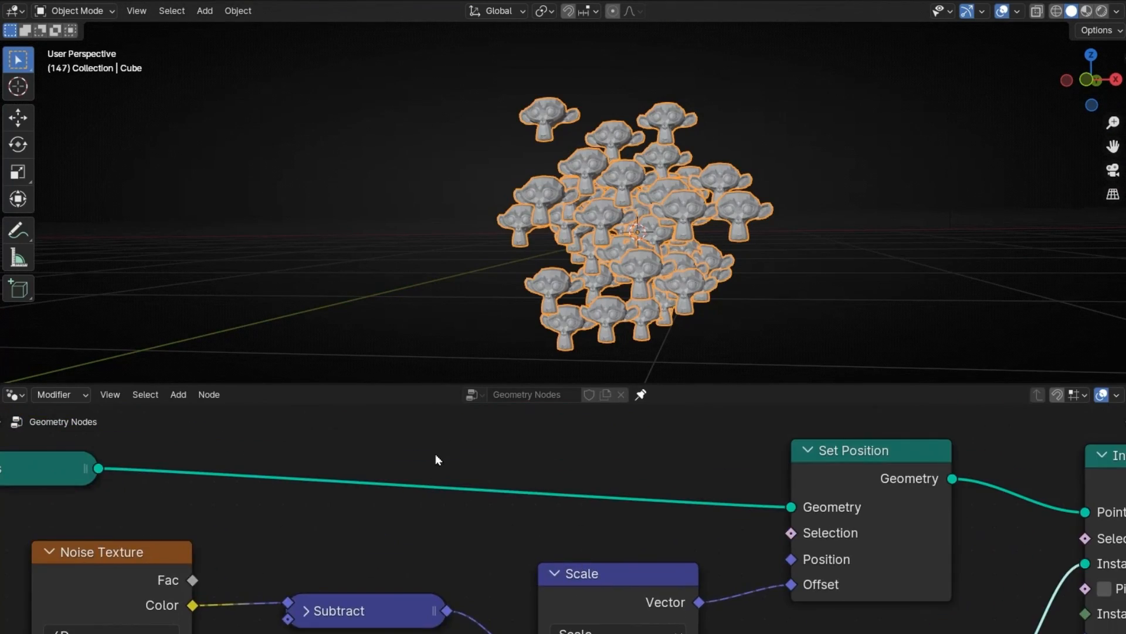
middle_click_drag(70, 428, 629, 461)
left_click(517, 500)
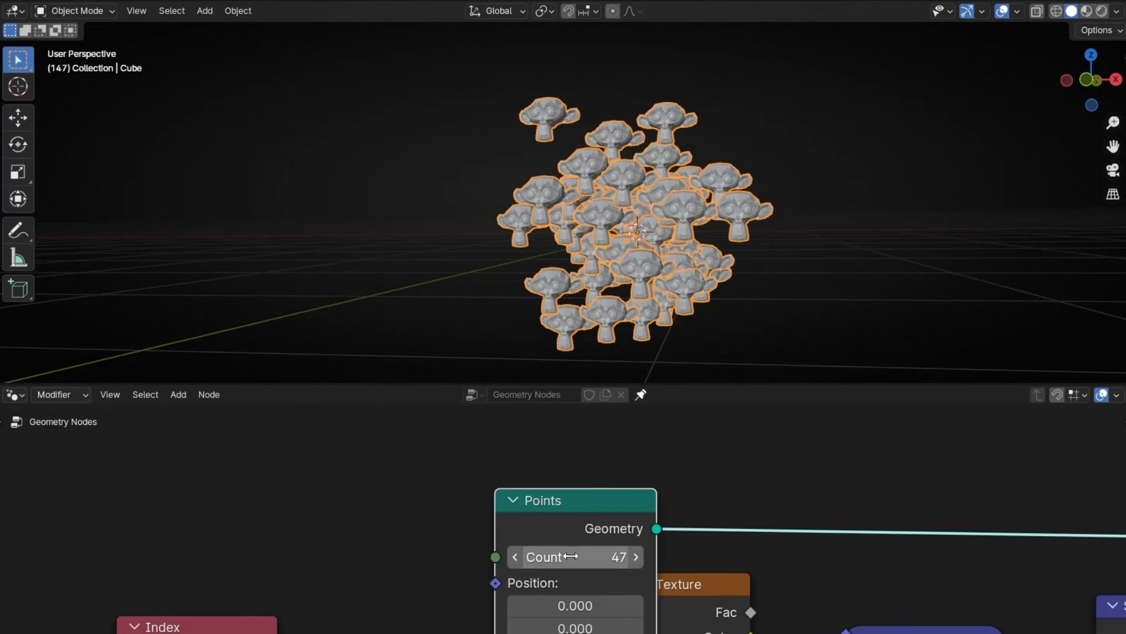
mouse_move(571, 556)
left_mouse_down()
mouse_move(669, 556)
mouse_move(554, 555)
left_mouse_up()
key("space")
middle_click_drag(655, 295, 593, 311)
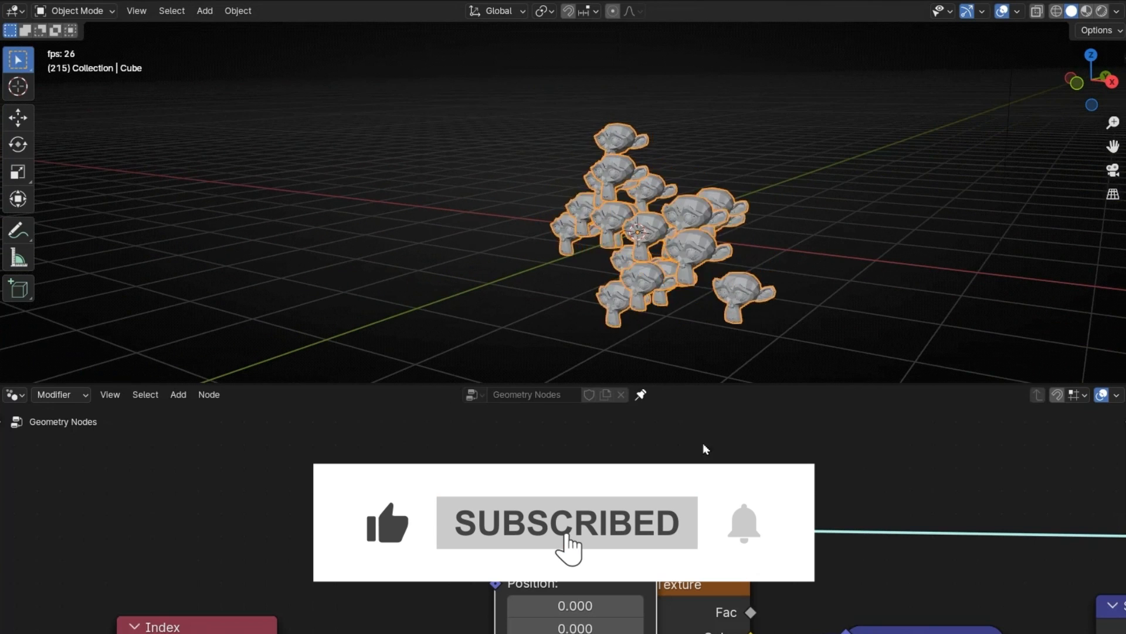
key("space")
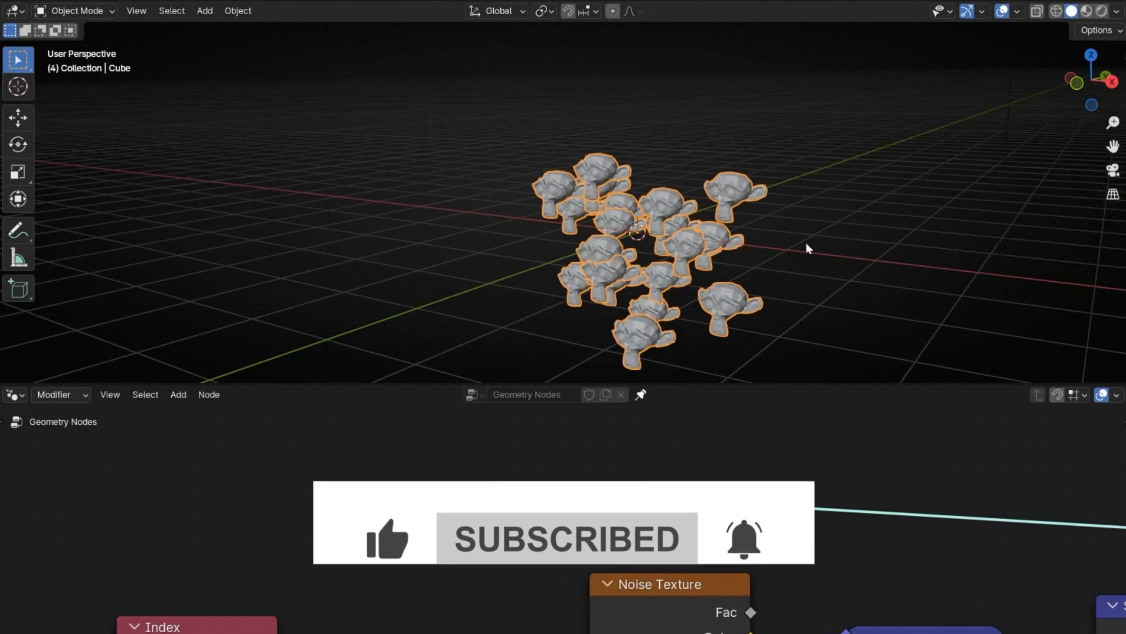
Step: Enlarge the node editor area and move the Object Info node closer to Set Position to free space below it
middle_click_drag(842, 493, 254, 371)
middle_click_drag(1045, 520, 619, 464)
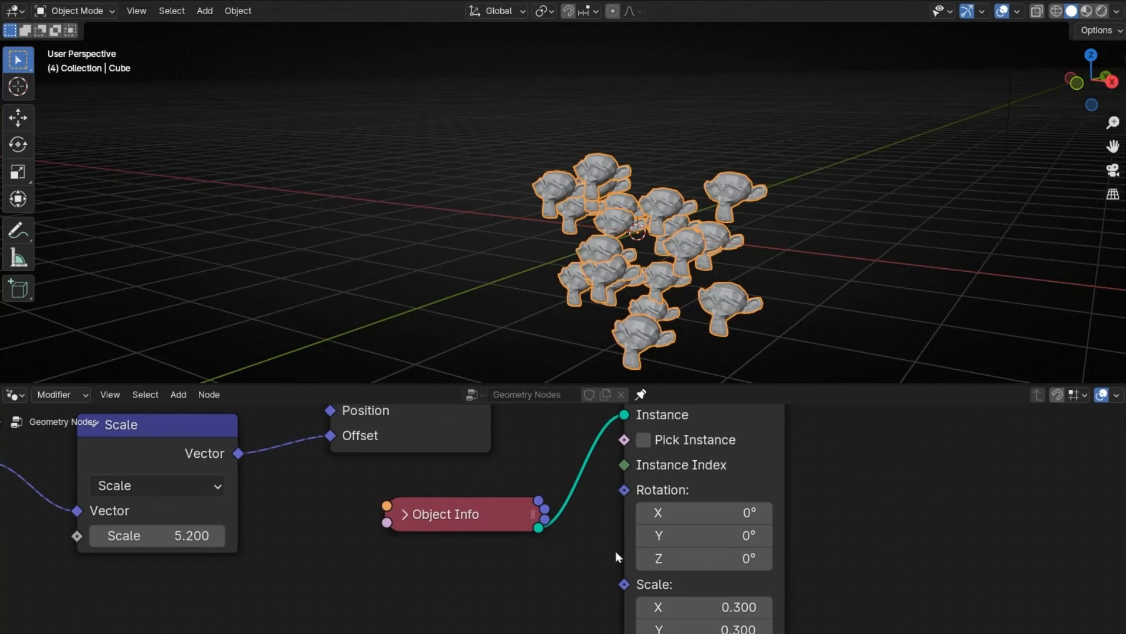
scroll(616, 556, "down", 1)
left_click_drag(695, 382, 695, 292)
middle_click_drag(674, 476, 709, 470)
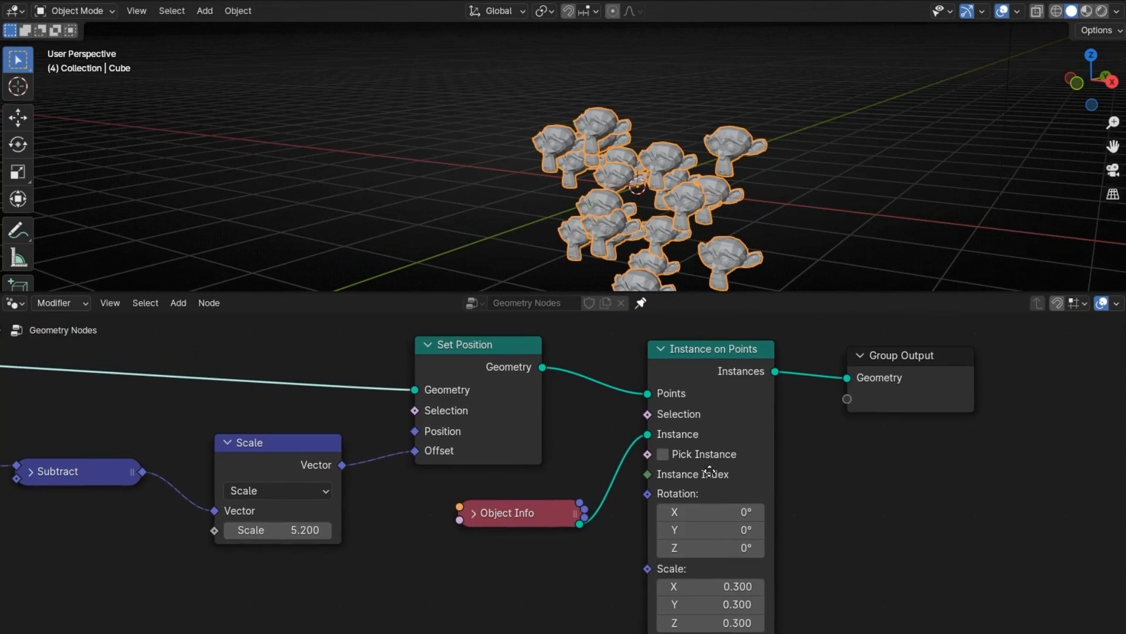
left_click_drag(547, 519, 519, 491)
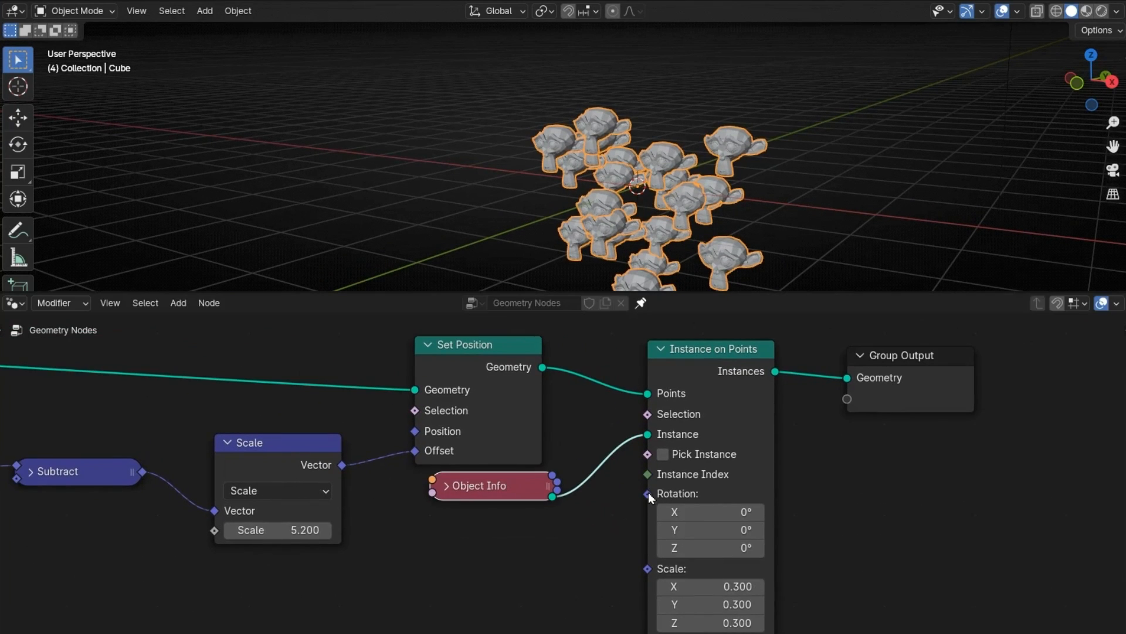
Step: Connect a vector Random Value node to the Rotation input of Instance on Points and play the animation
left_click_drag(648, 494, 501, 566)
type("random val")
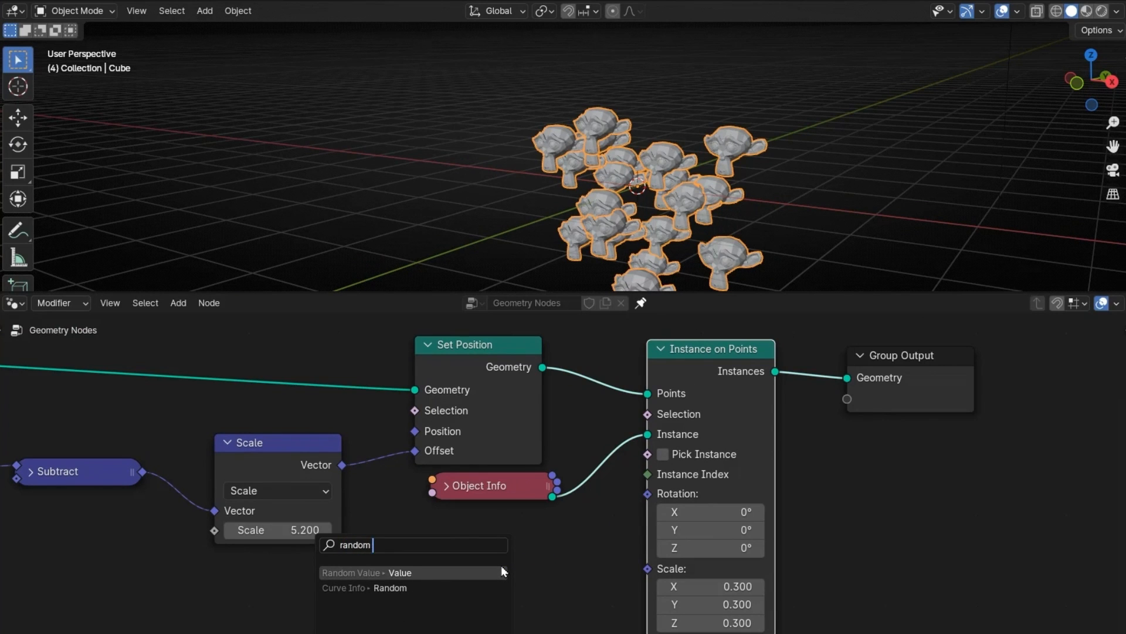
key("Return")
left_click(529, 534)
key("space")
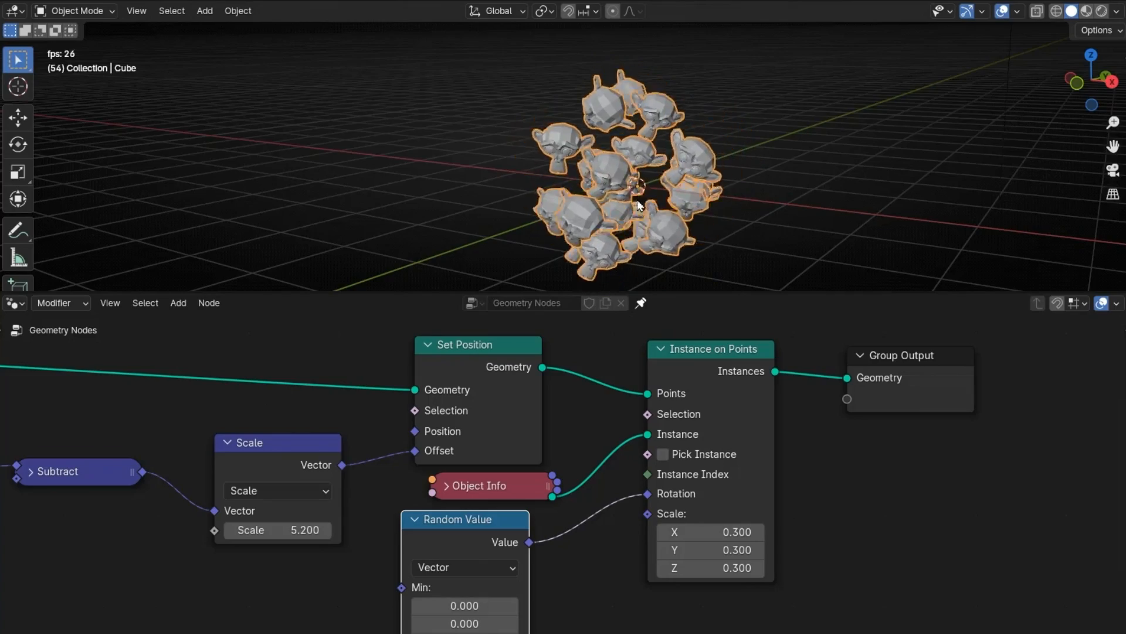
middle_click_drag(773, 225, 745, 197)
Step: Raise the Random Value node's Max vector for stronger rotation variation and check the playback in a maximized viewport
middle_click_drag(607, 569, 659, 430)
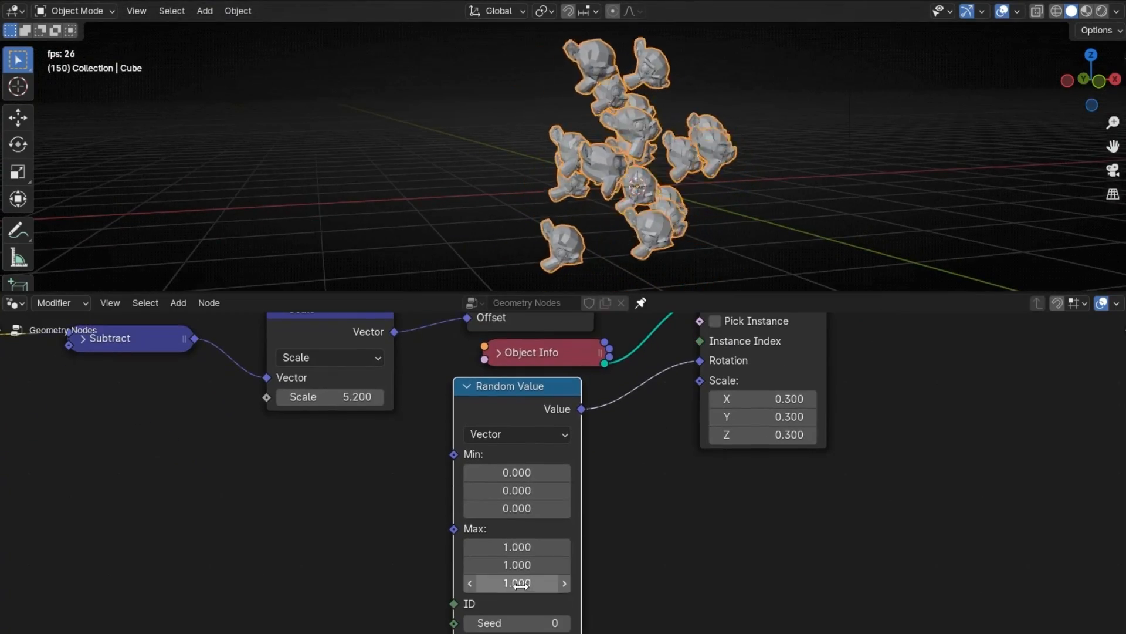
left_click_drag(517, 580, 694, 581)
middle_click_drag(410, 335, 140, 333)
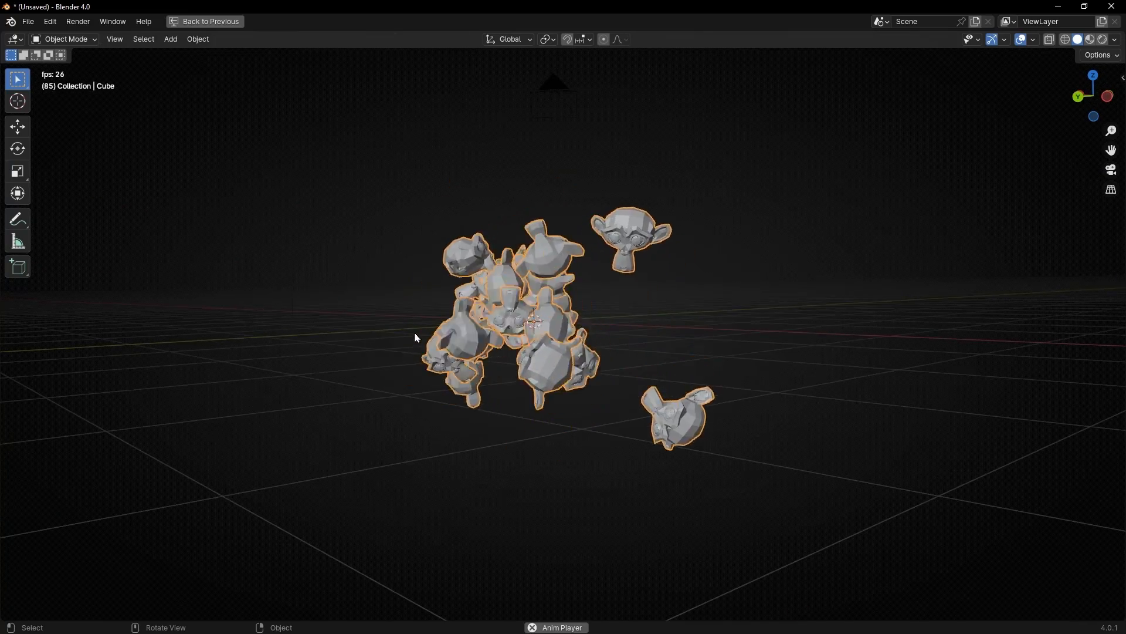
key("ctrl+space")
Step: Set the Points node's Count to 72 and collapse the node
scroll(377, 441, "down", 3)
scroll(280, 478, "up", 3)
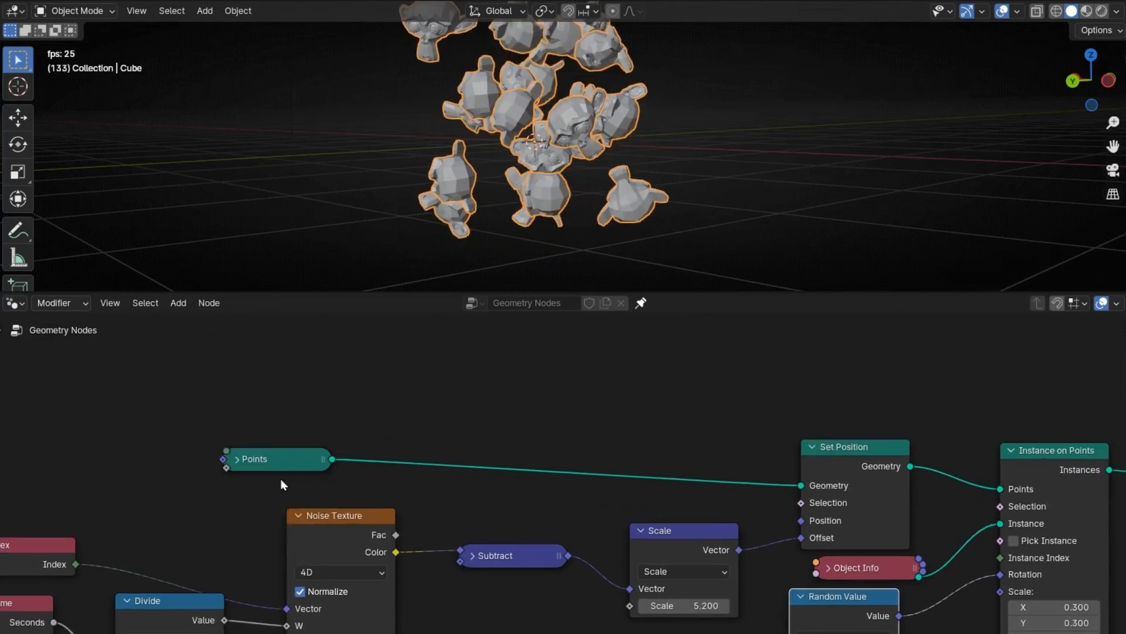
left_click_drag(246, 497, 299, 497)
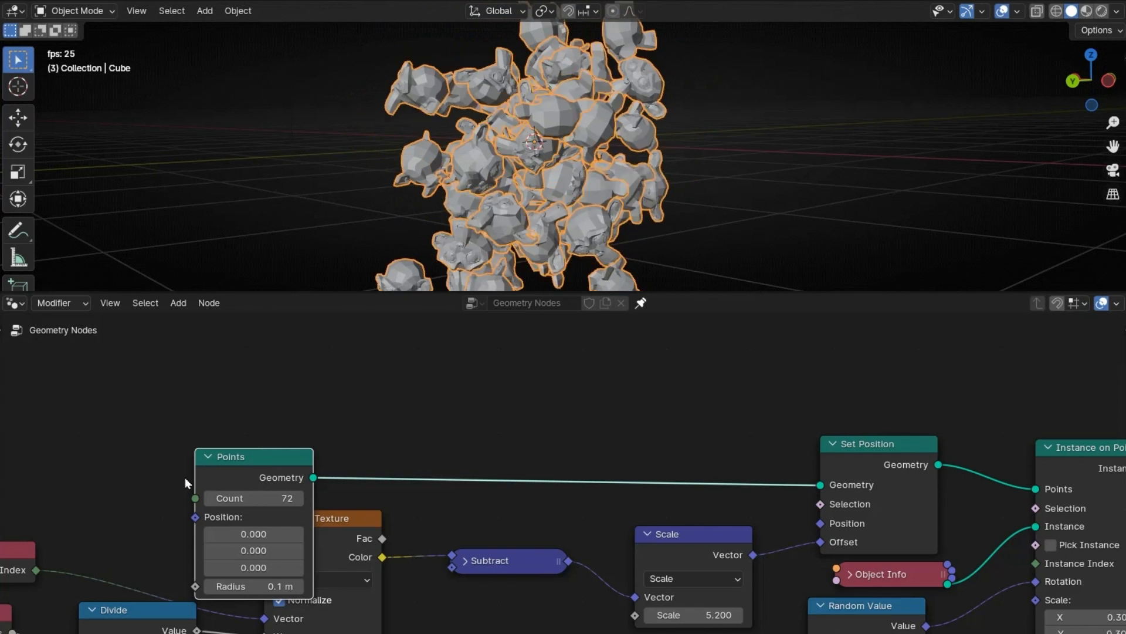
left_click(208, 456)
Step: Stop playback, return to frame 1, and keyframe the Scale node's Scale at 0
key("space")
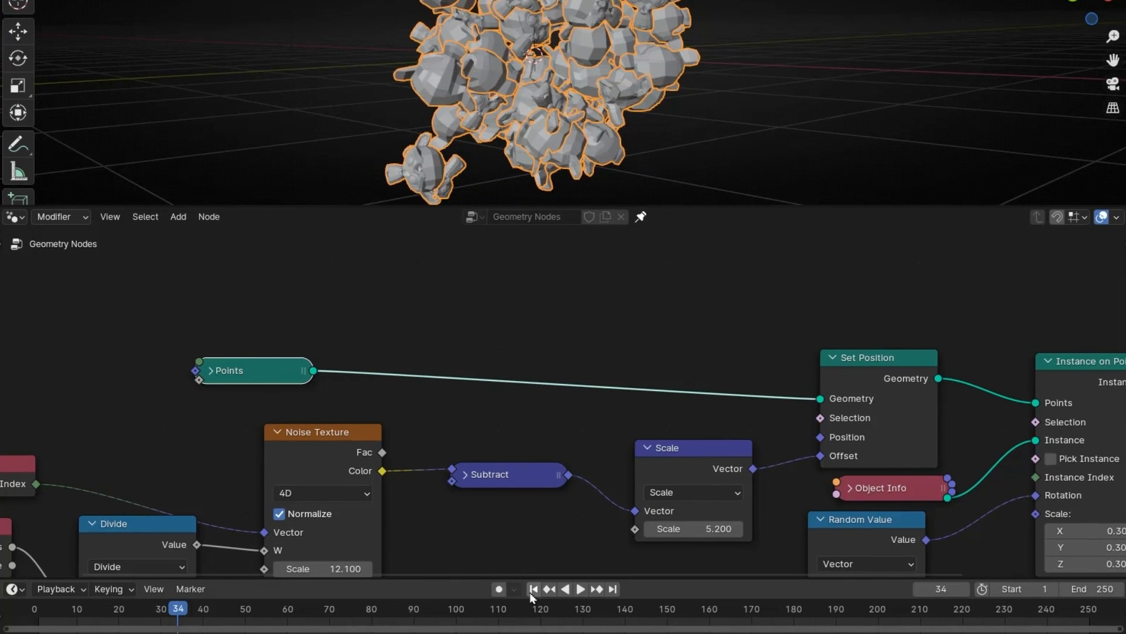
left_click(533, 589)
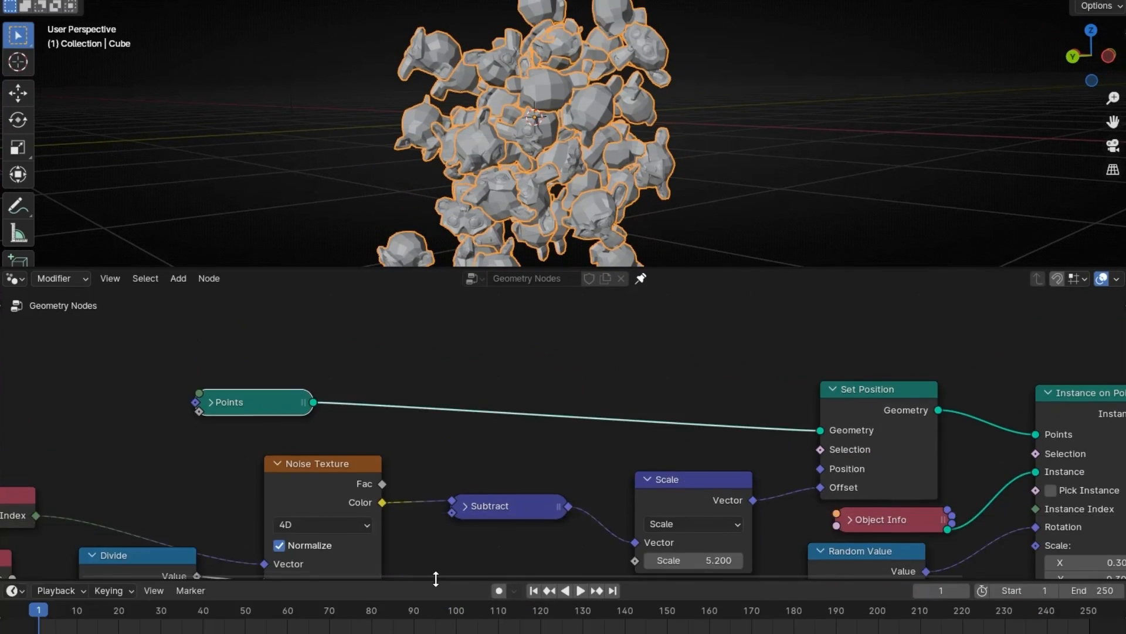
scroll(640, 454, "up", 3)
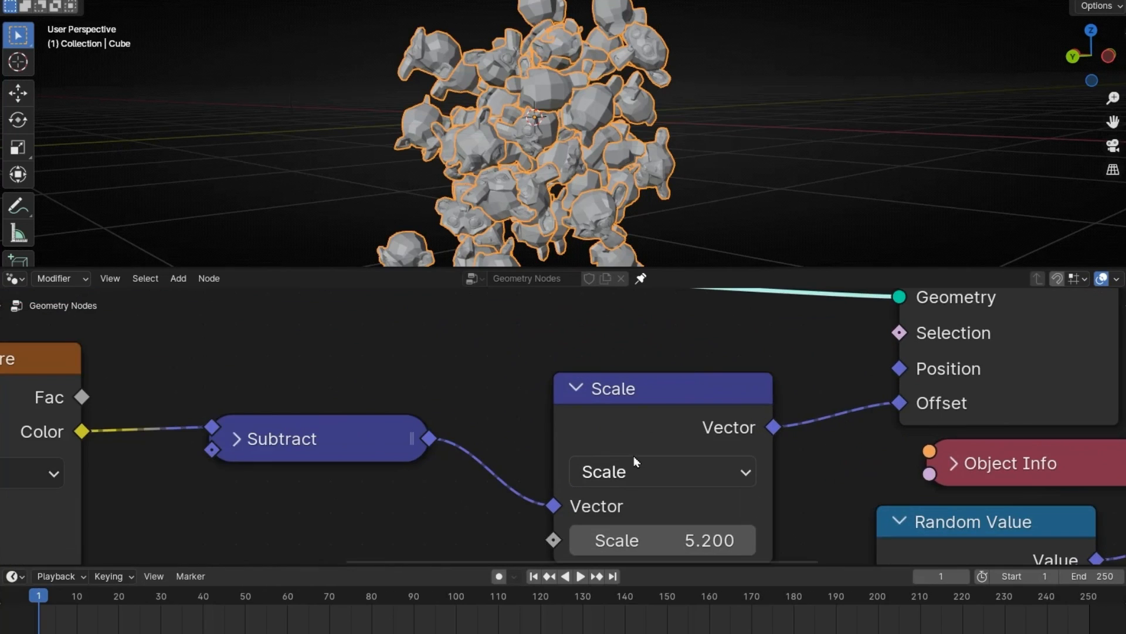
key("Return")
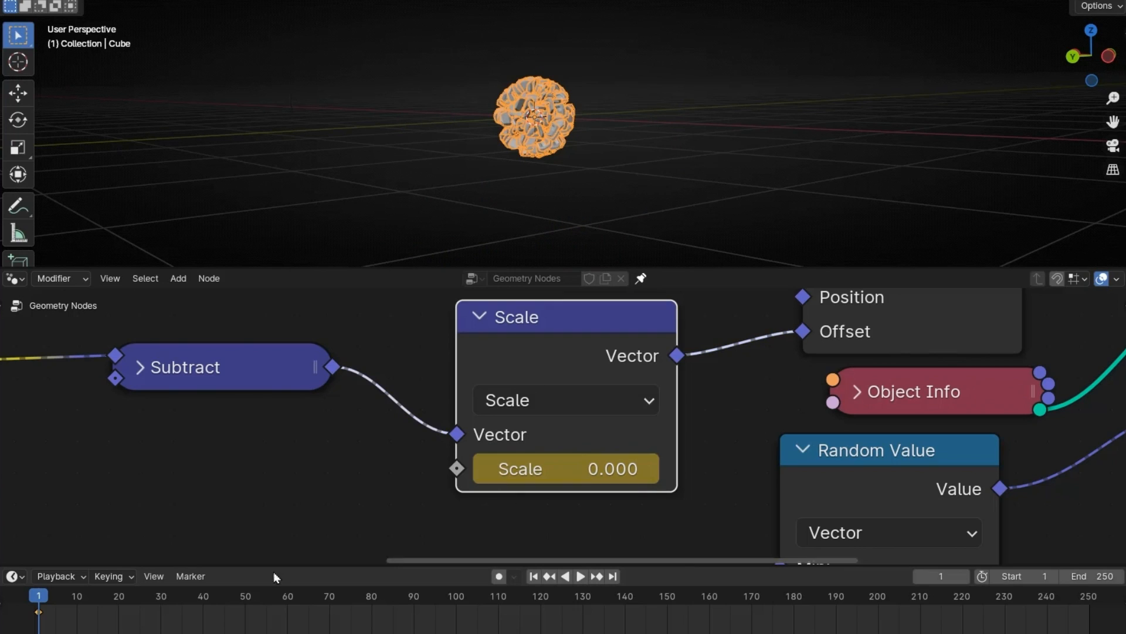
Step: Go to frame 30 and keyframe the Scale node's Scale at 14.8
left_click_drag(62, 598, 157, 604)
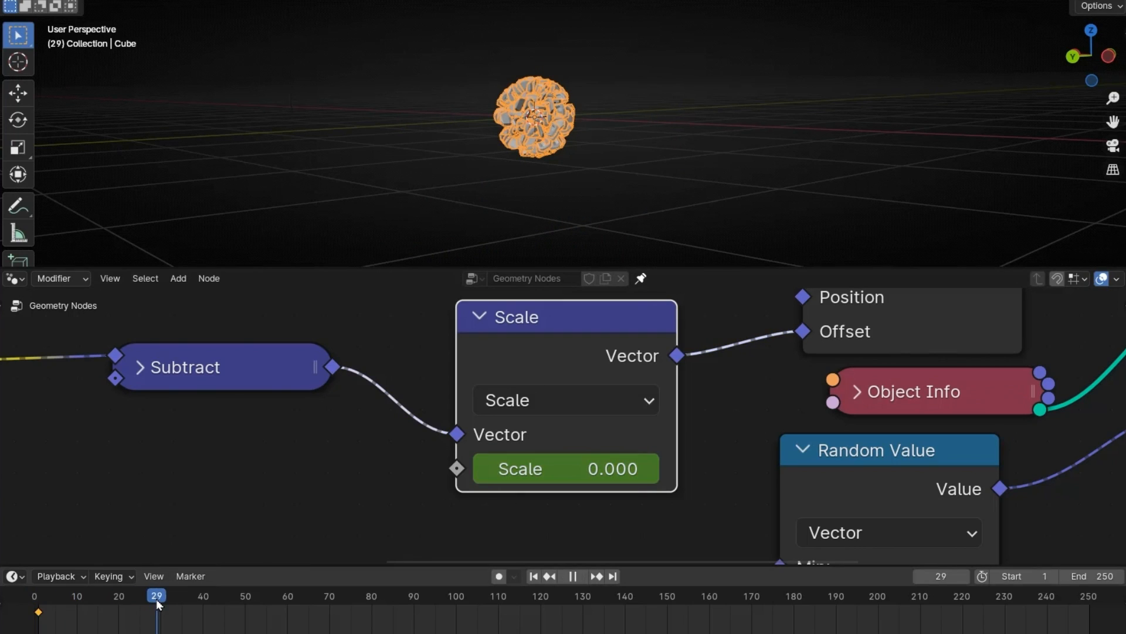
mouse_move(513, 468)
left_mouse_down()
mouse_move(598, 468)
mouse_move(511, 448)
left_mouse_up()
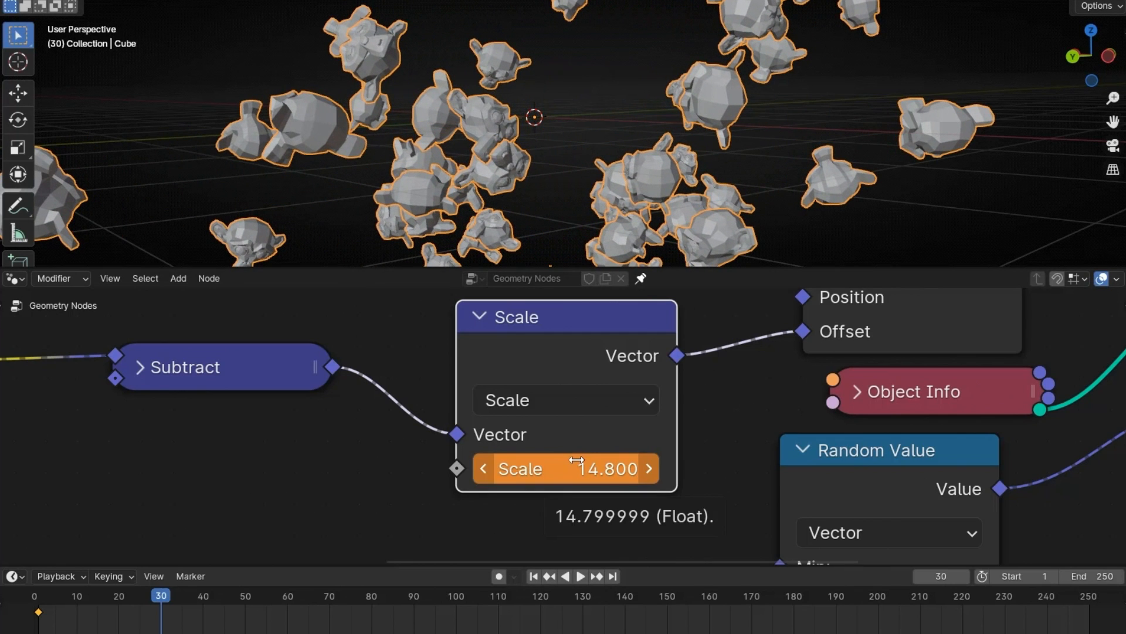
scroll(591, 169, "down", 5)
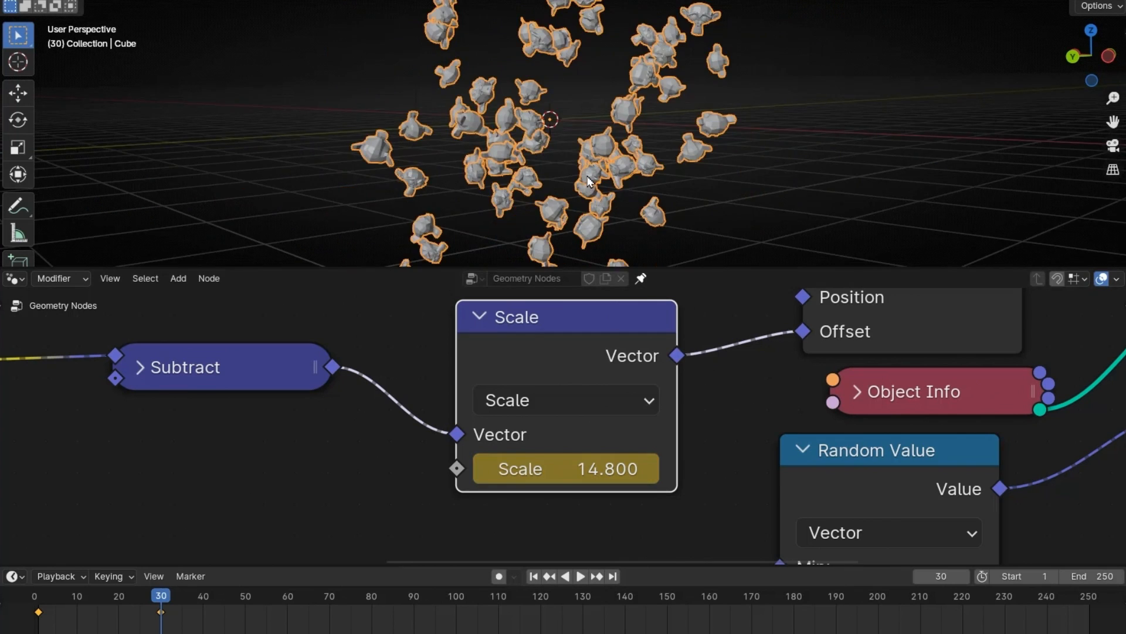
Step: Play the spreading monkeys from frame 1 in a maximized viewport and inspect the motion from another angle
left_click(533, 577)
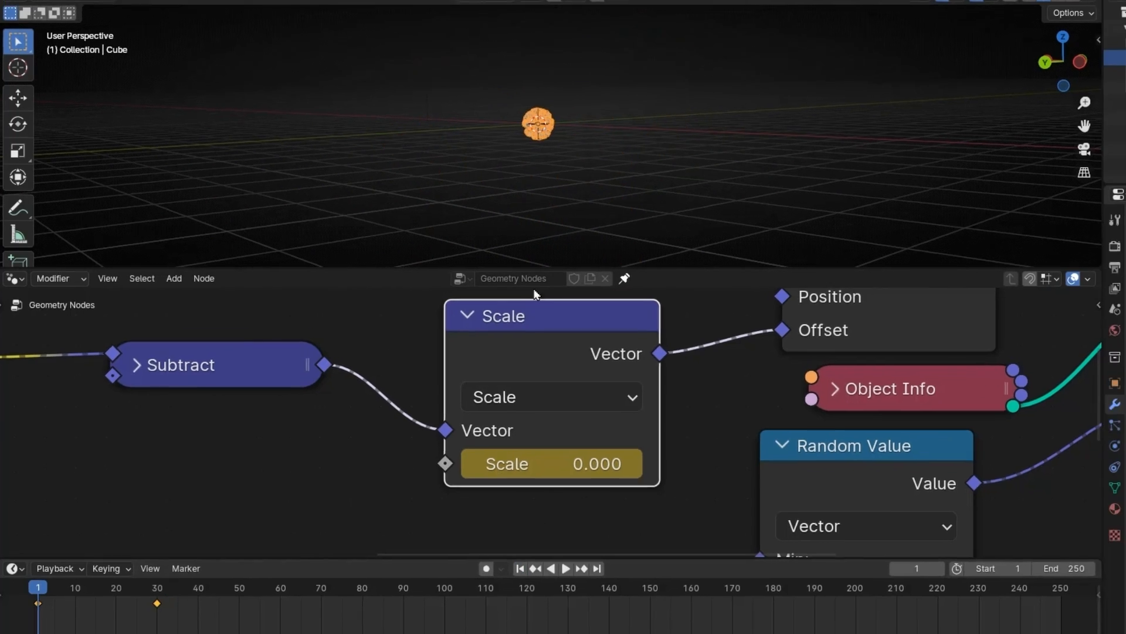
key("ctrl+space")
key("space")
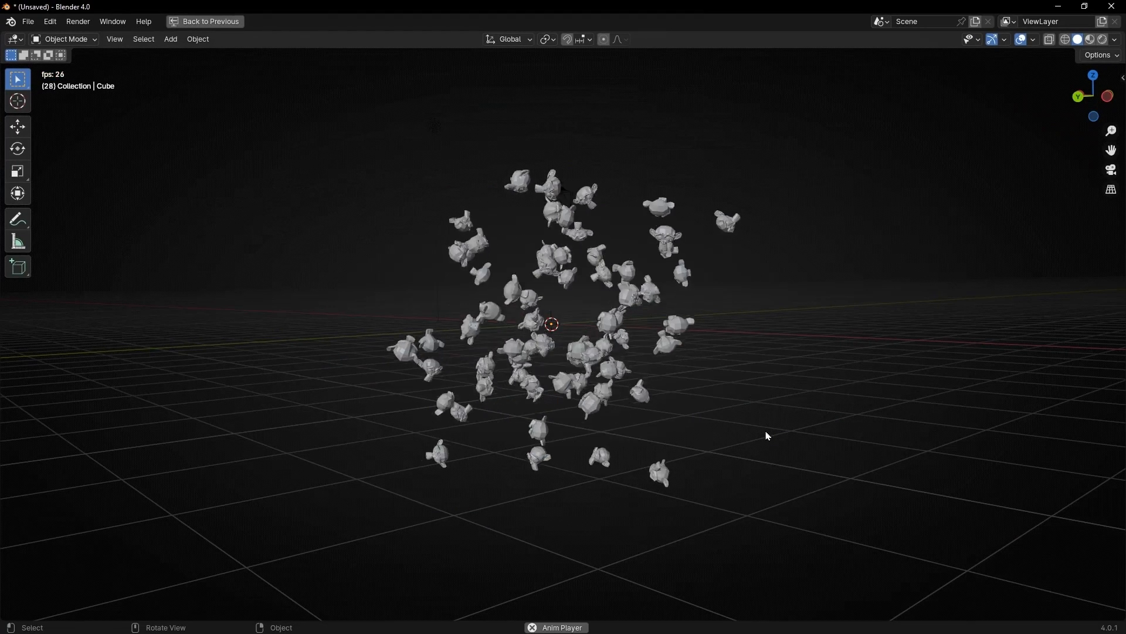
middle_click_drag(774, 447, 767, 447)
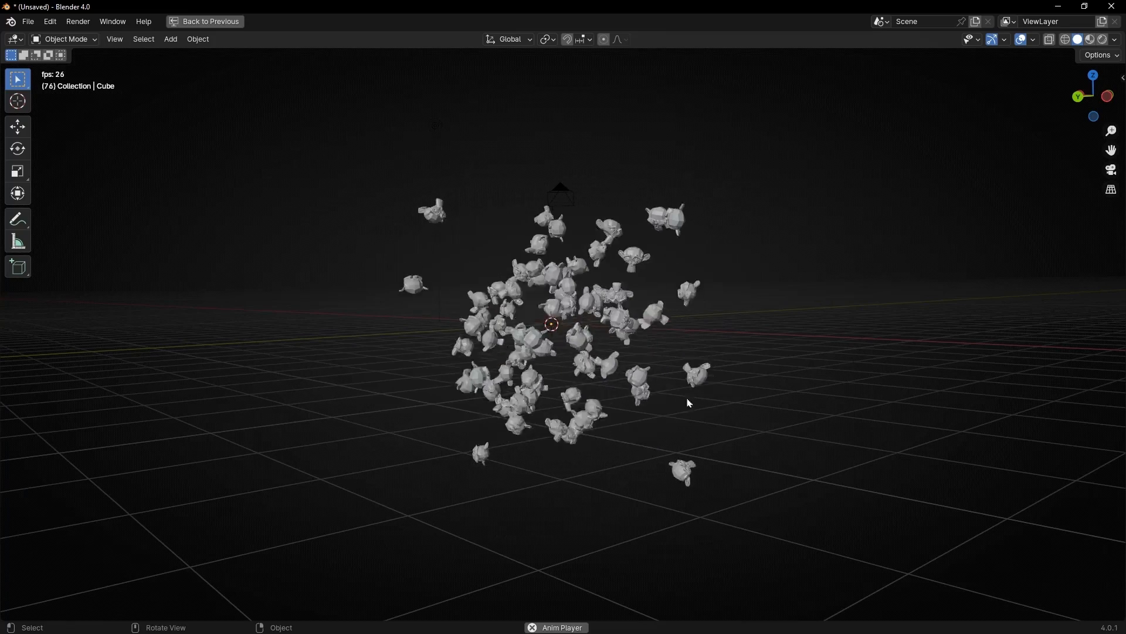
left_click(693, 309)
middle_click_drag(850, 417, 423, 419)
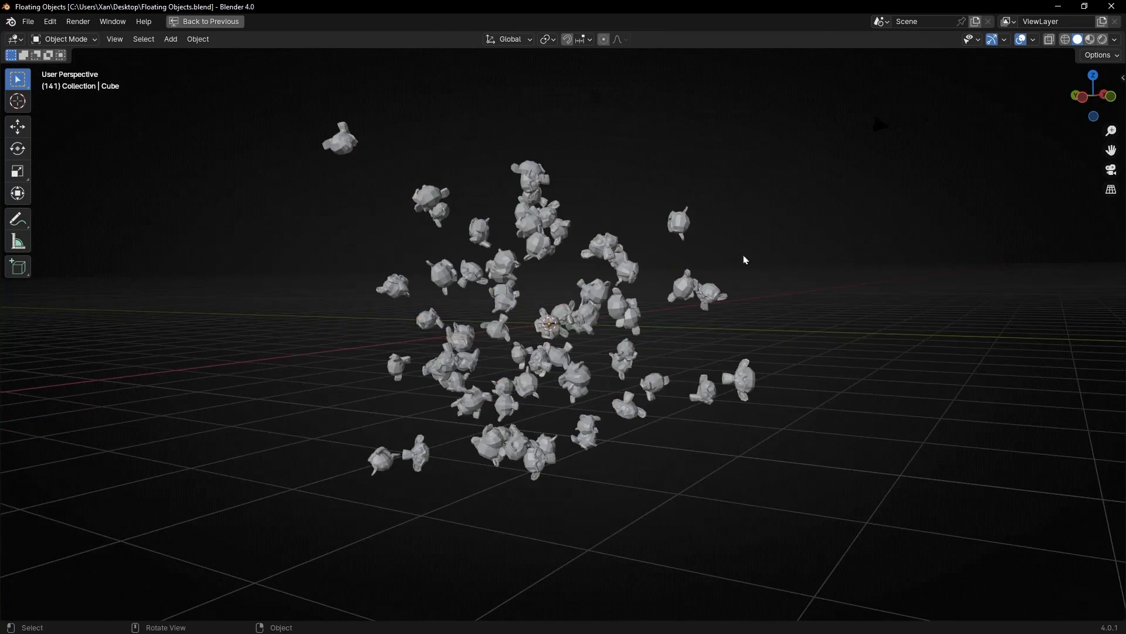
key("ctrl+space")
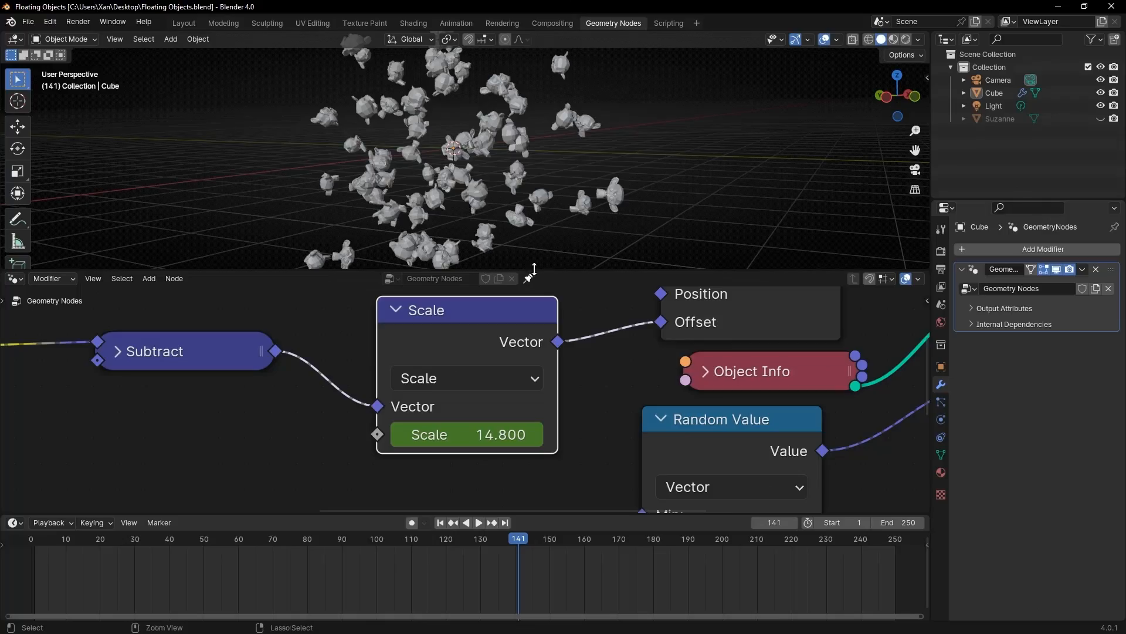
Step: Switch the viewport to rendered shading and give the Suzanne object a new material with a blue base color
left_click(907, 39)
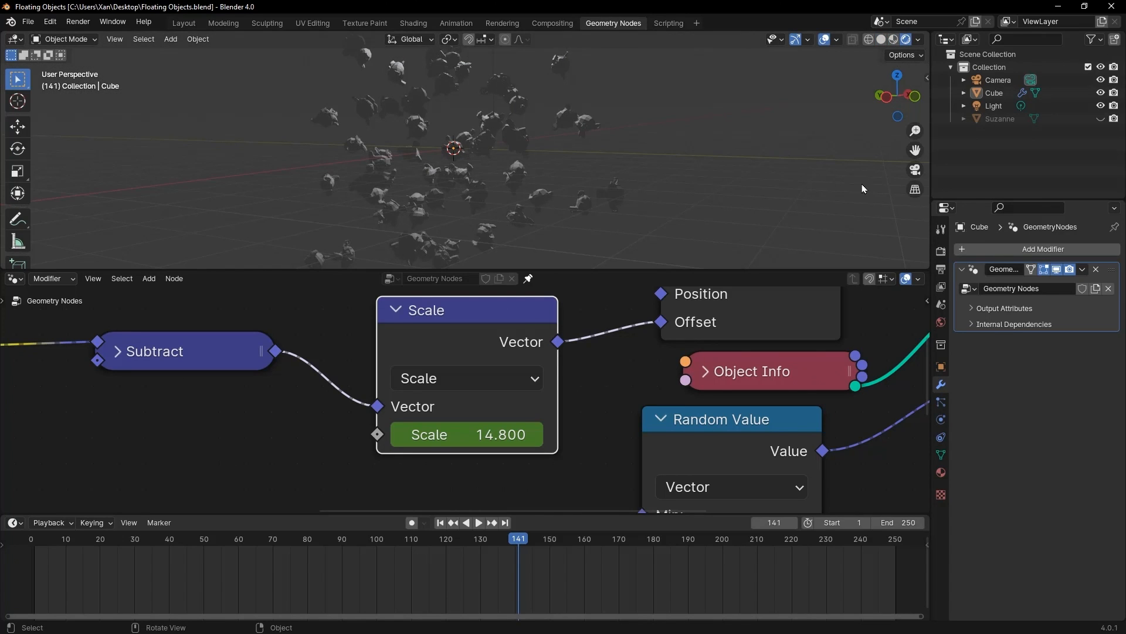
left_click(1000, 119)
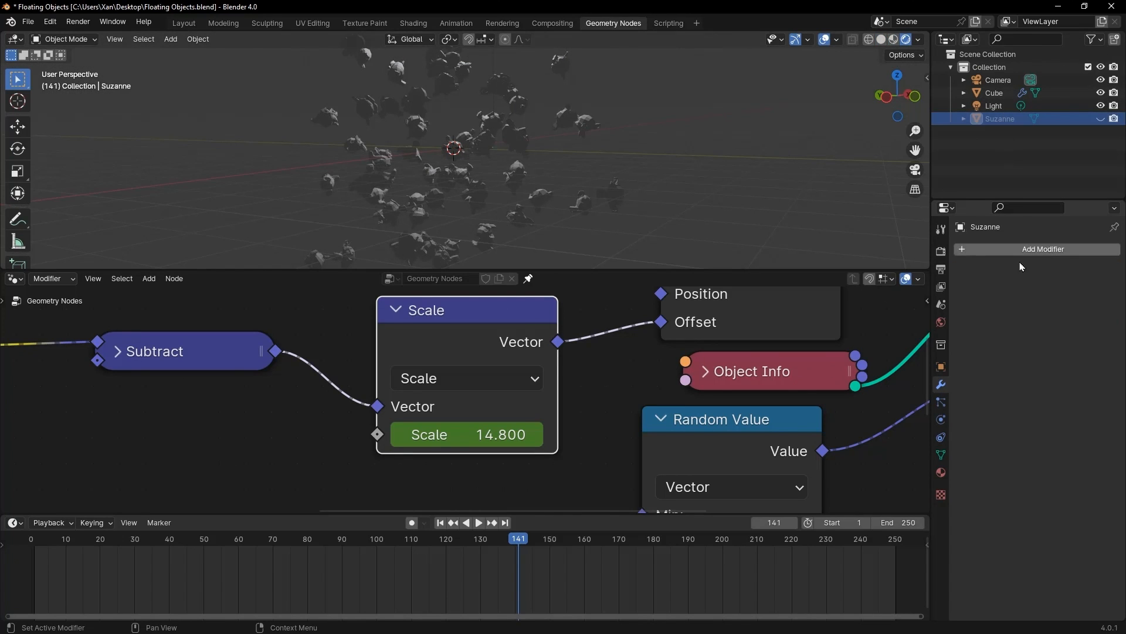
left_click(942, 474)
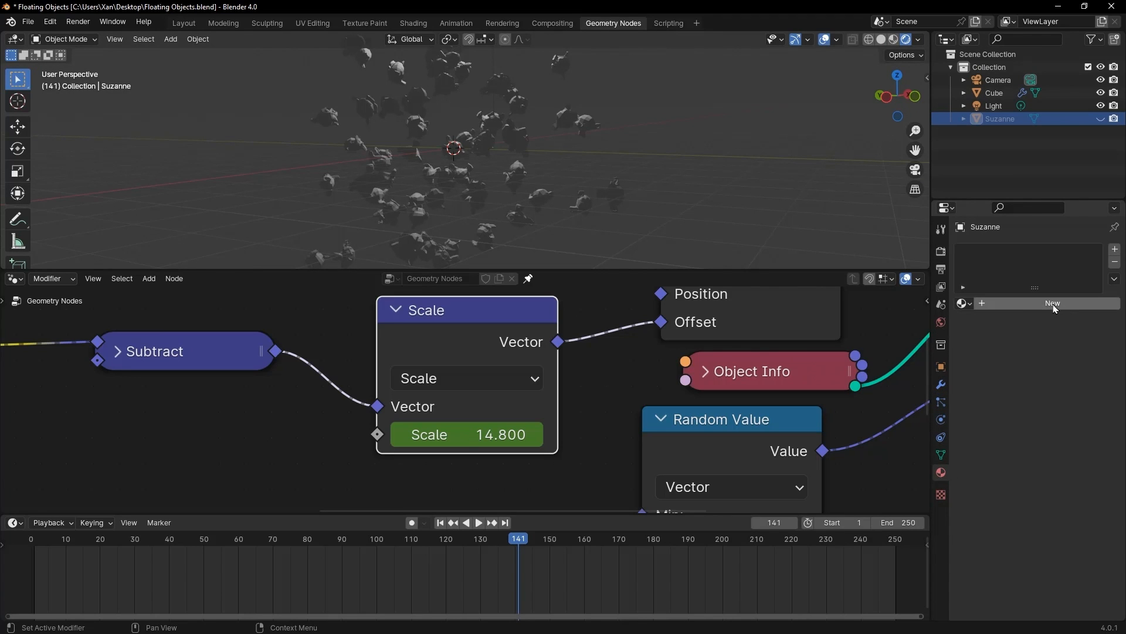
left_click(1053, 303)
left_click(1058, 405)
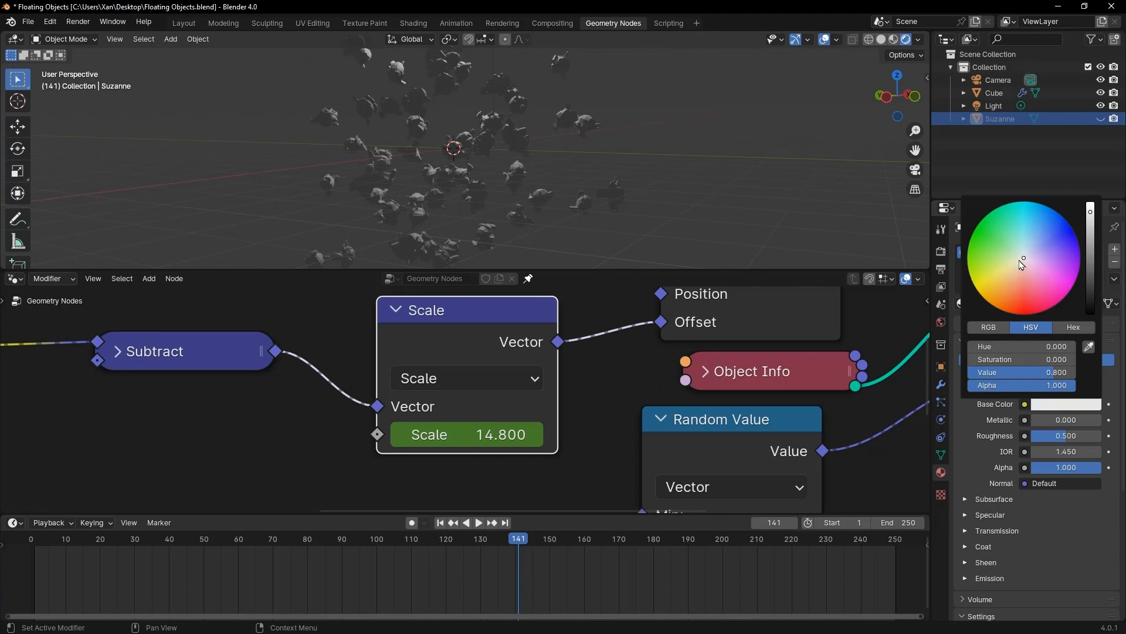
left_click_drag(1022, 265, 1045, 214)
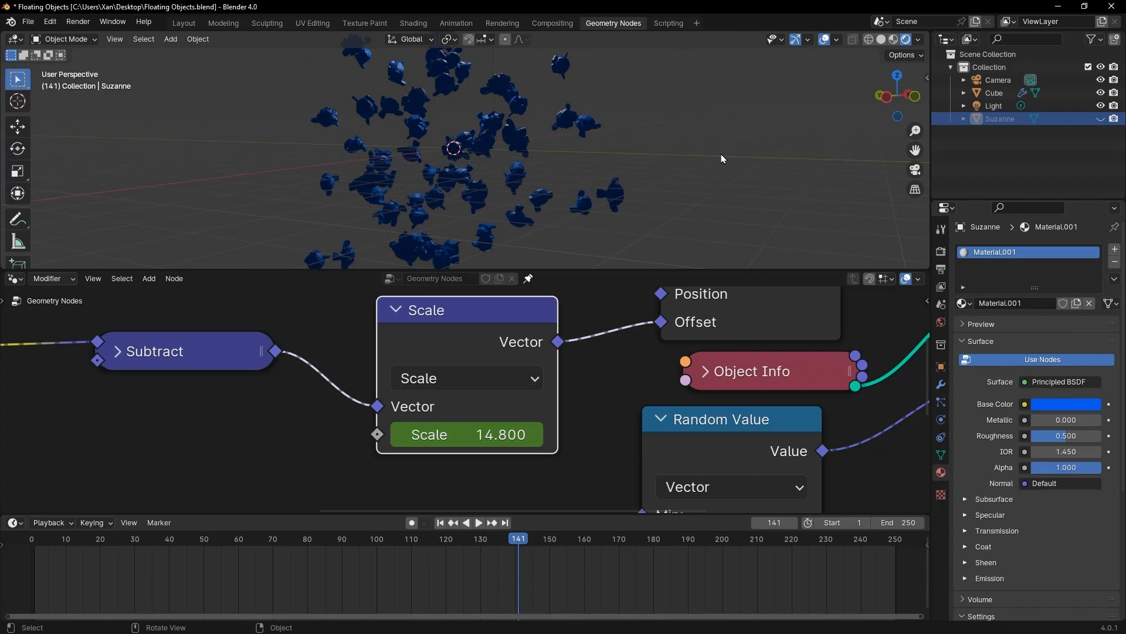
Step: From the camera view, set the world background's Strength to 0 and change the light's type to Area
key("KP_0")
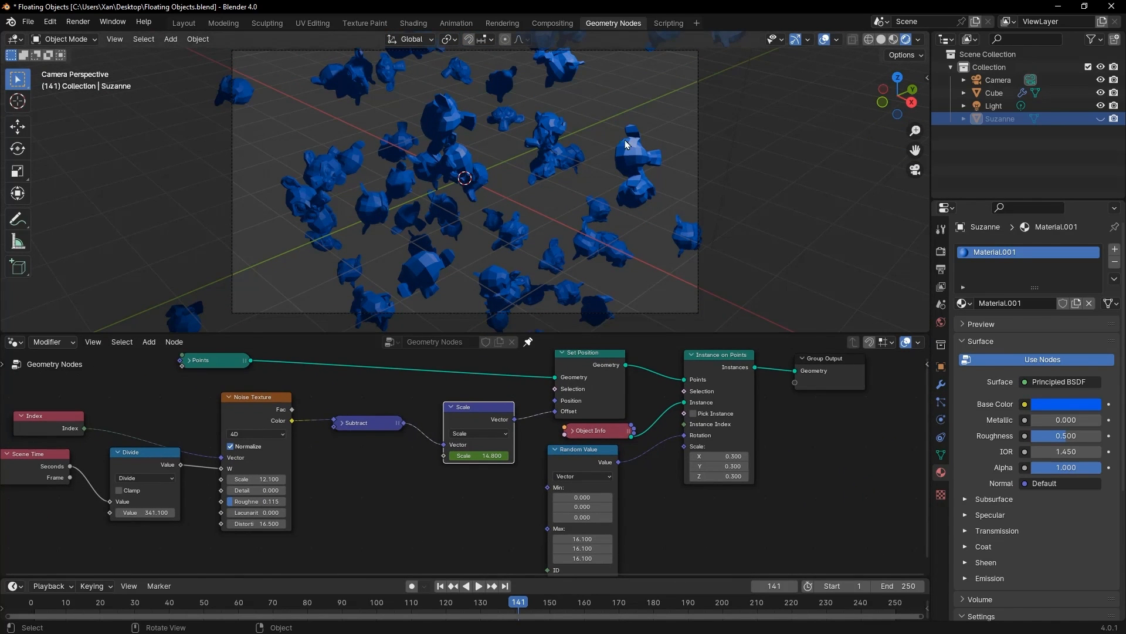
left_click(941, 323)
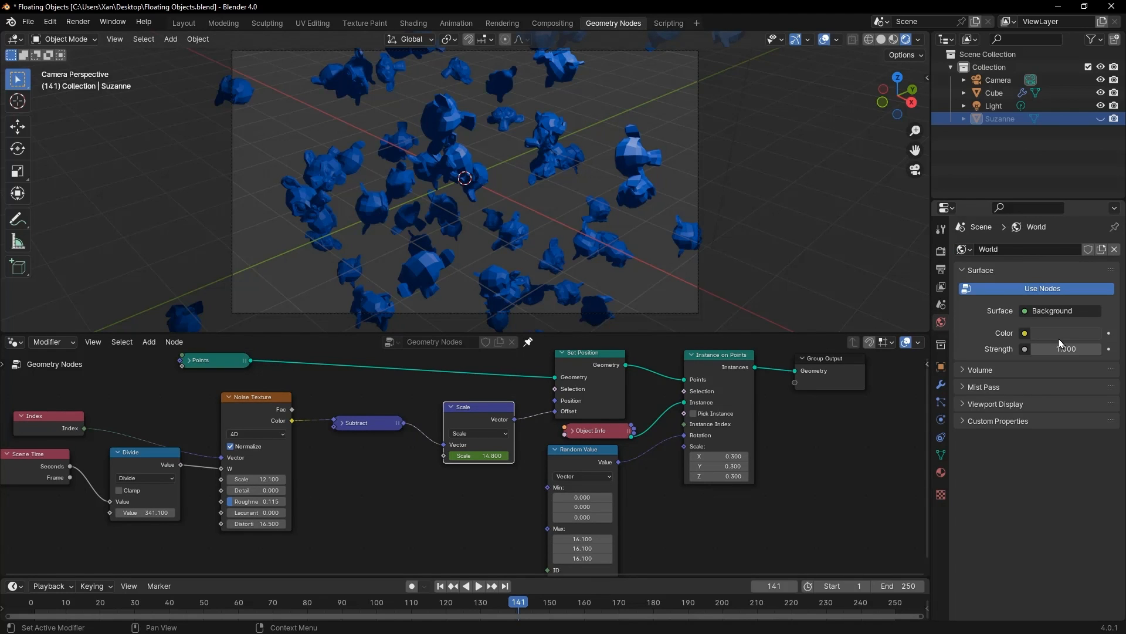
left_click_drag(1064, 346, 1033, 347)
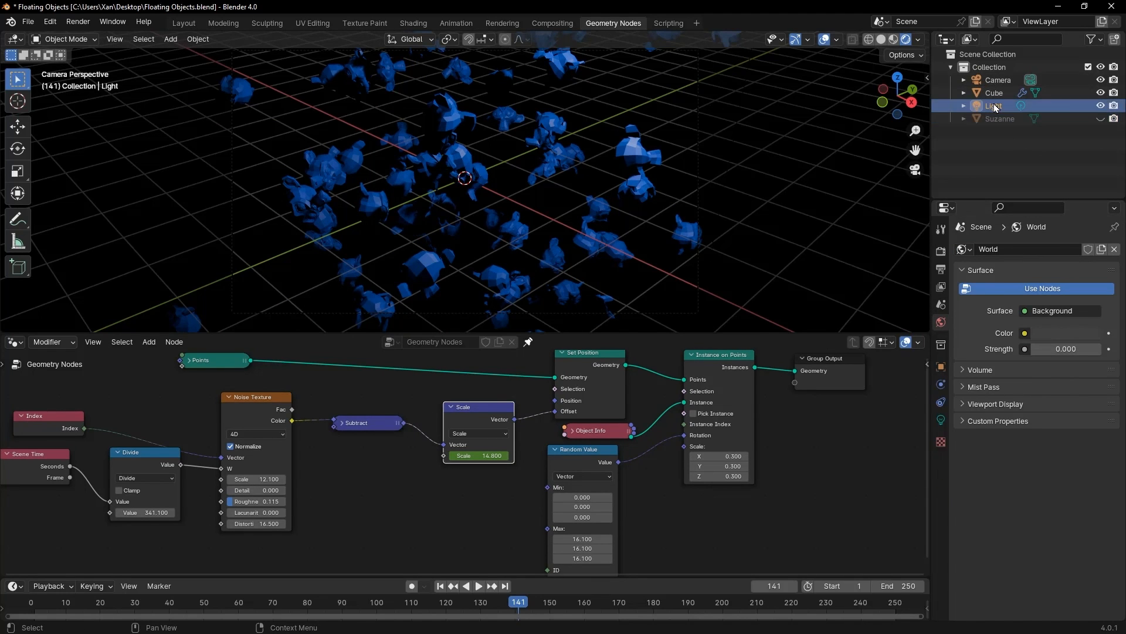
left_click(941, 418)
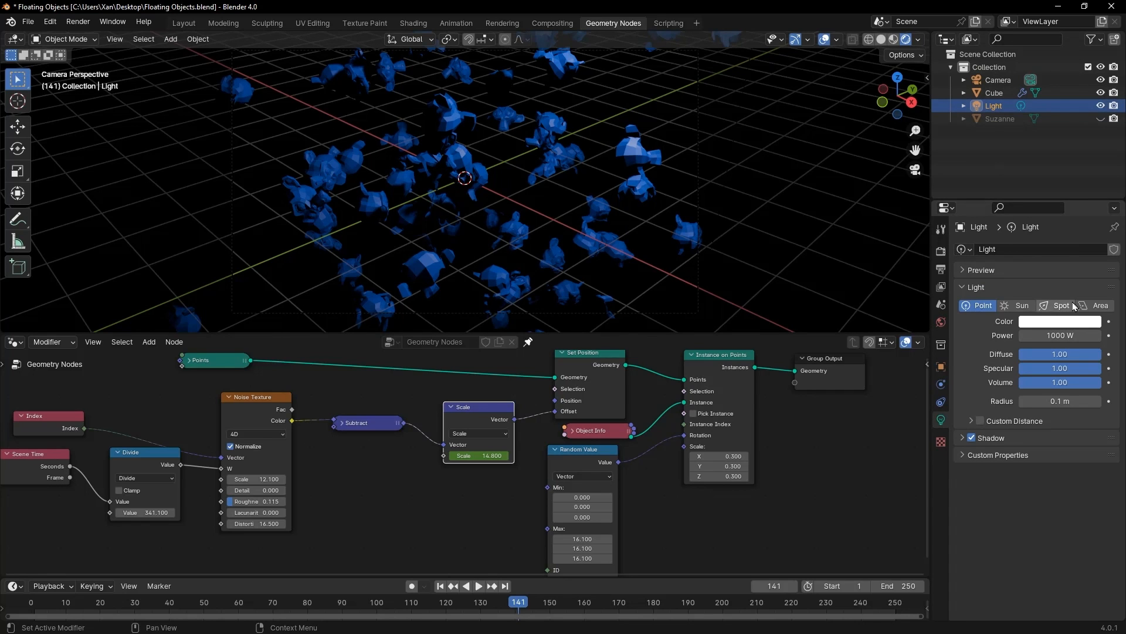
left_click(1095, 306)
Step: Hide the viewport overlays and play the animation in a maximized camera view
key("ctrl+space")
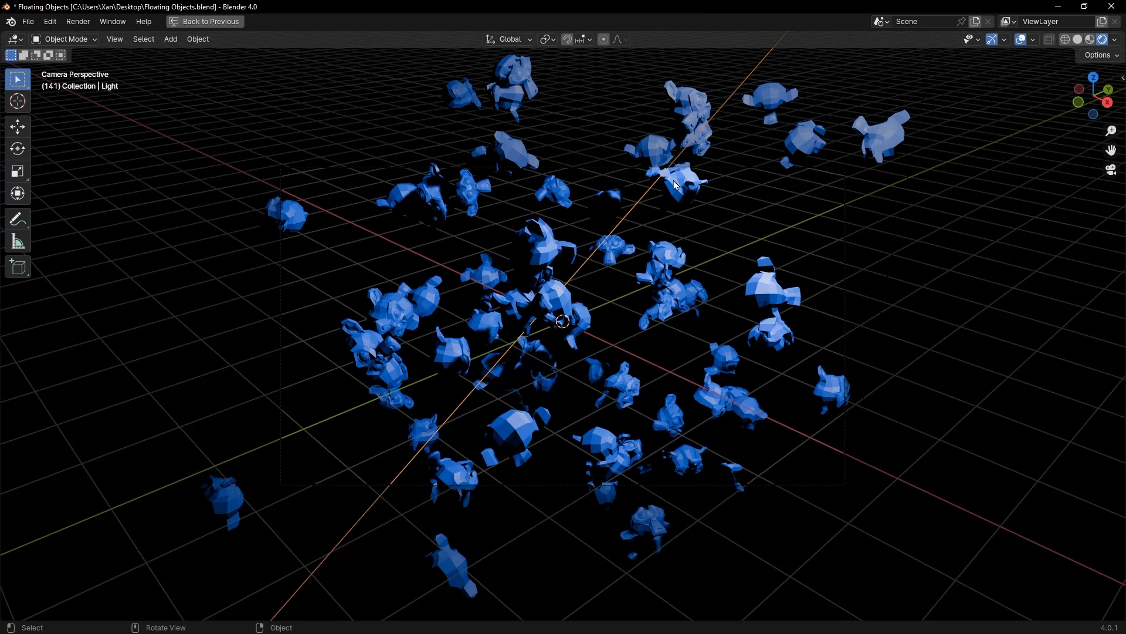
left_click(1024, 41)
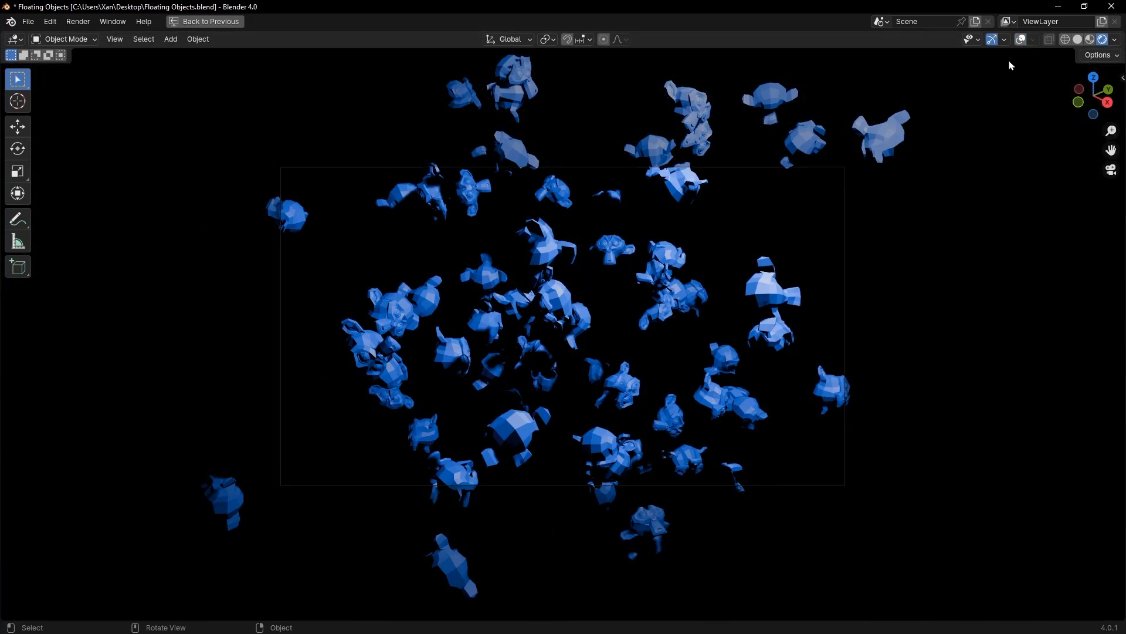
key("space")
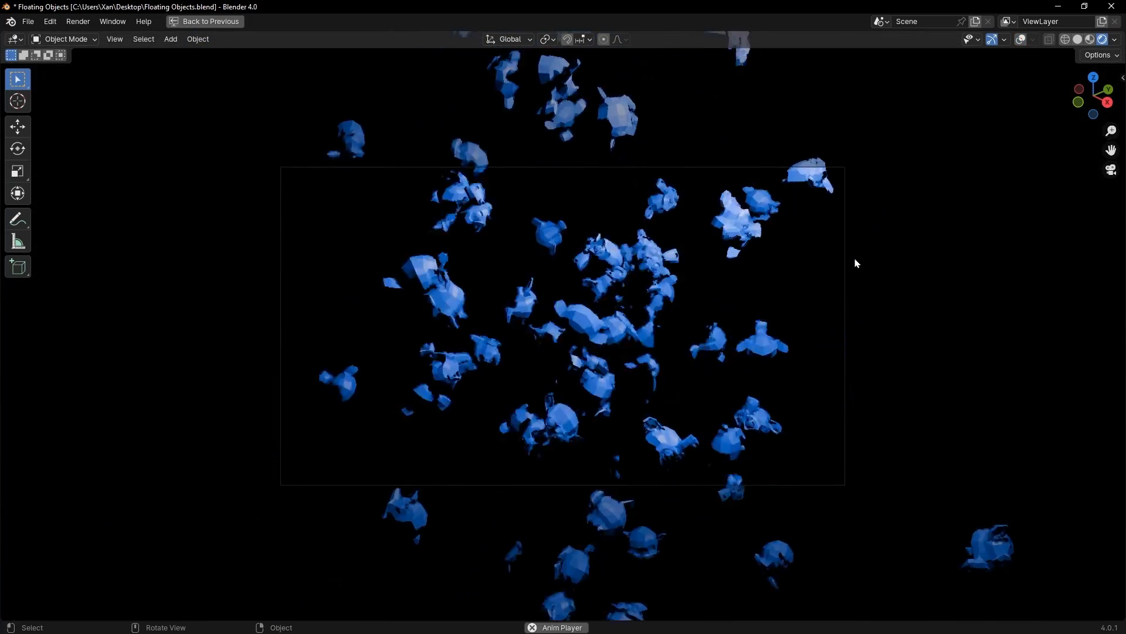
key("ctrl+space")
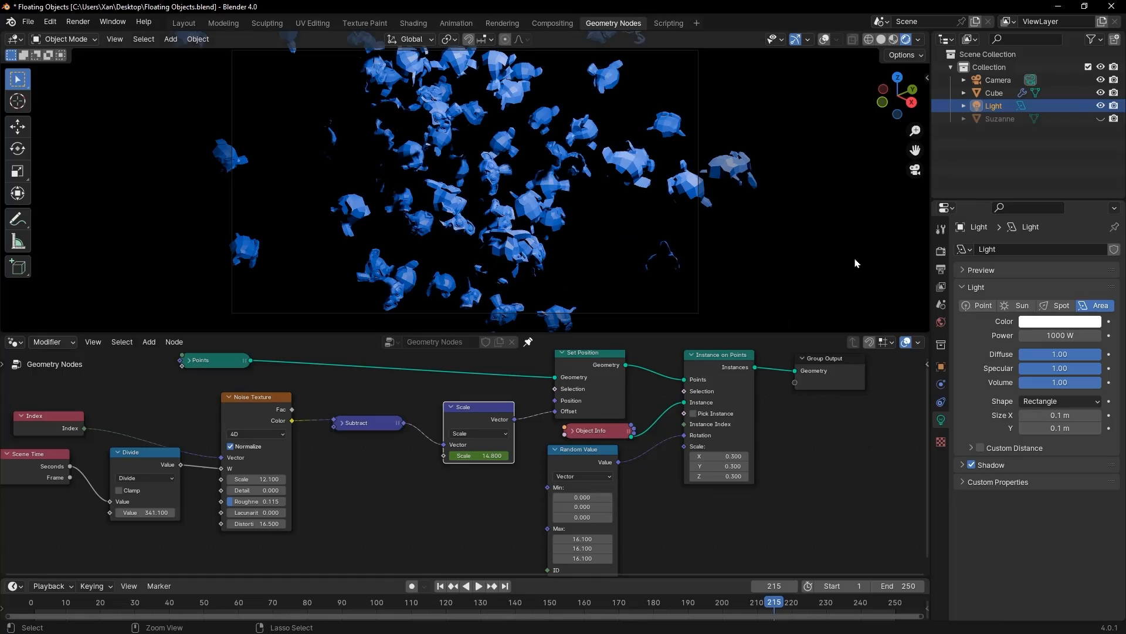
Step: Lower the Noise Texture node's Scale to 2.5 and check the playback in a maximized viewport
scroll(294, 465, "up", 6)
middle_click_drag(346, 485, 545, 467)
left_click_drag(329, 471, 275, 471)
key("ctrl+space")
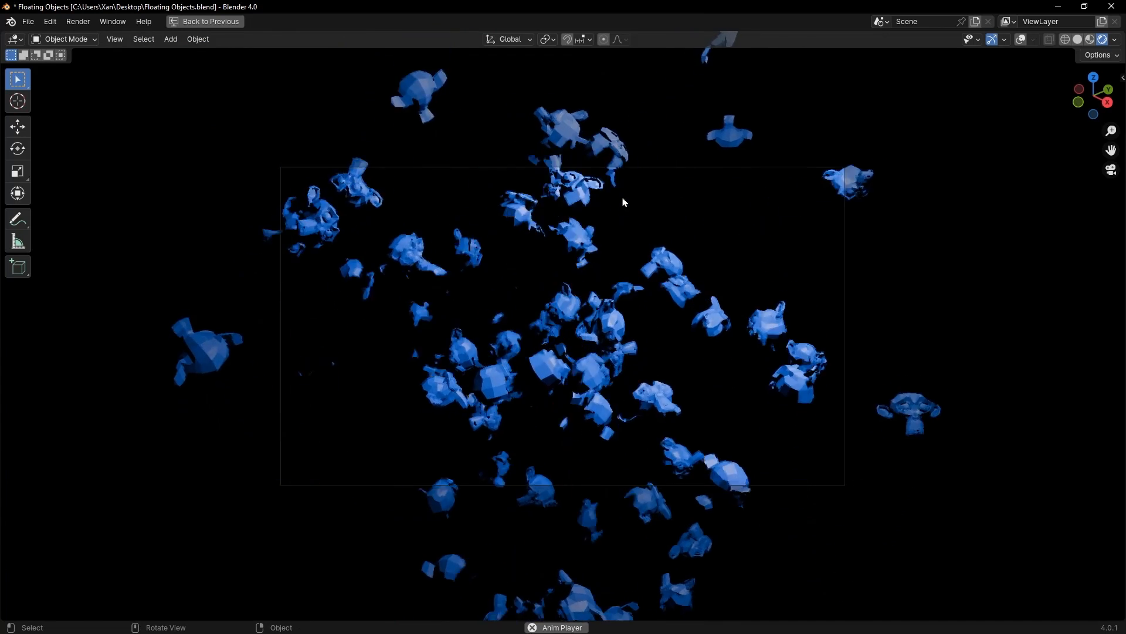
key("ctrl+space")
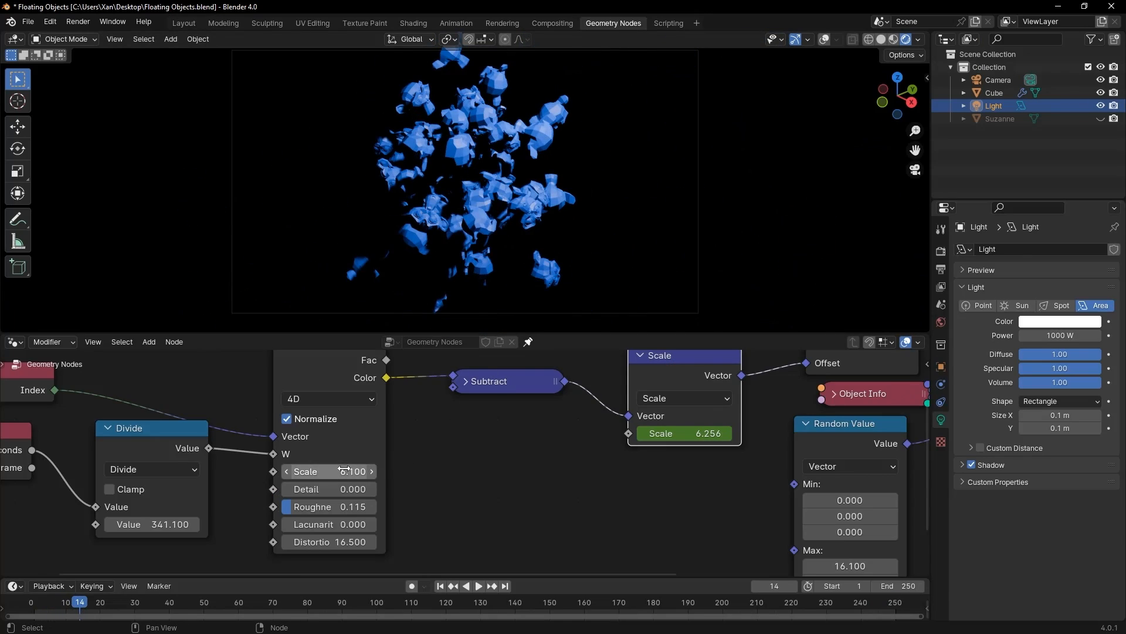
key("ctrl+space")
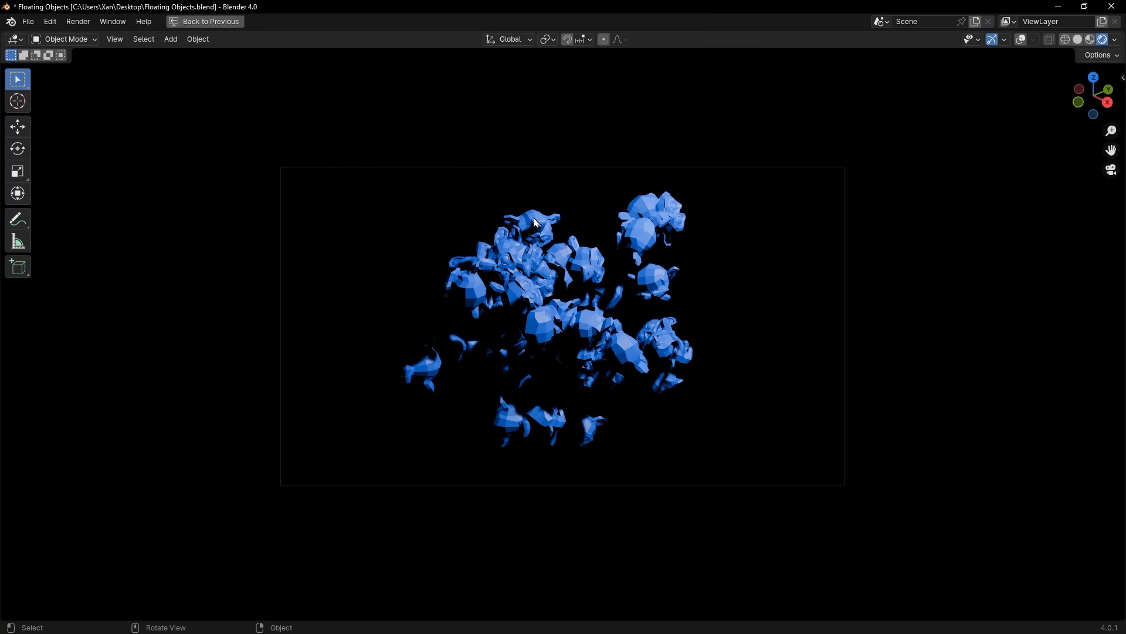
key("space")
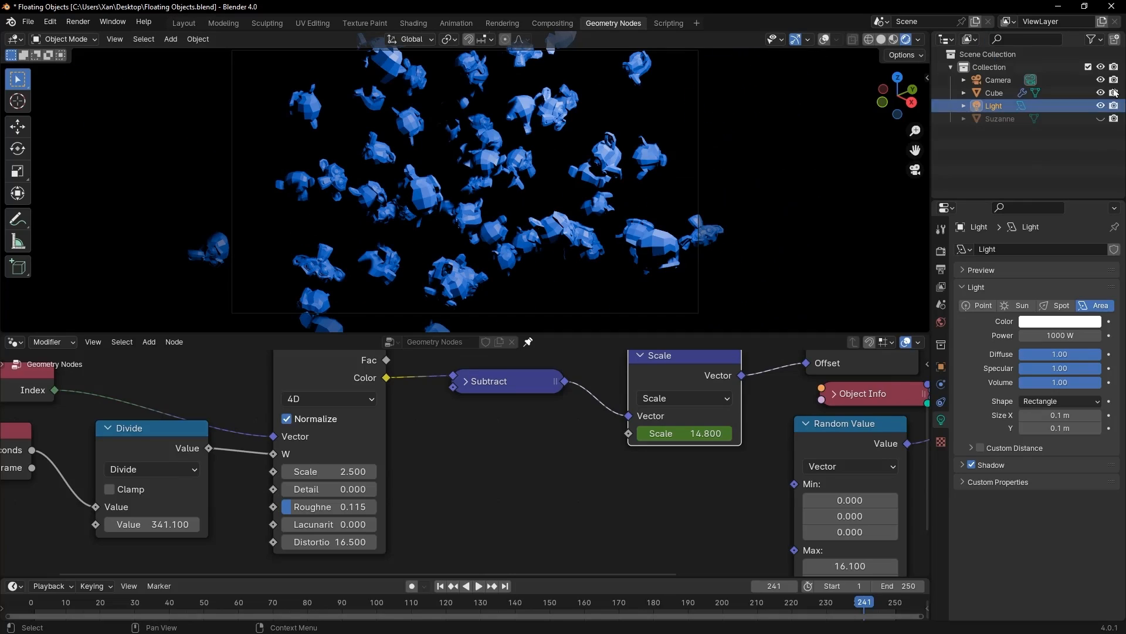
Step: Copy the Suzanne object and paste four duplicates of it
left_click(1000, 120)
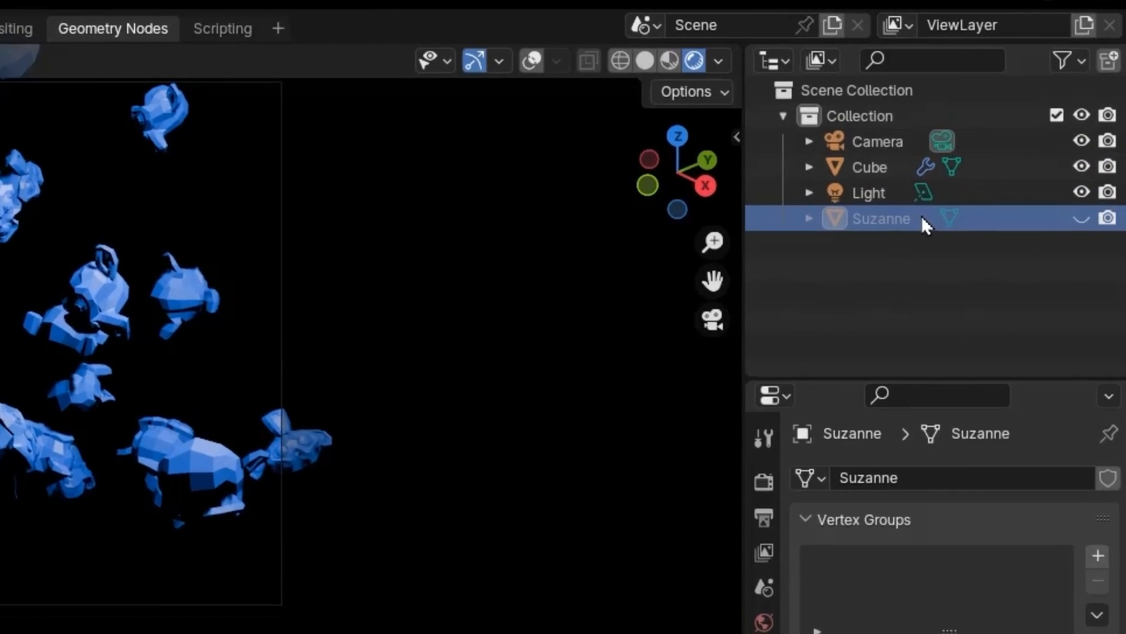
key("ctrl+v")
left_click(895, 244)
key("ctrl+v")
key("ctrl+v")
key("ctrl+v")
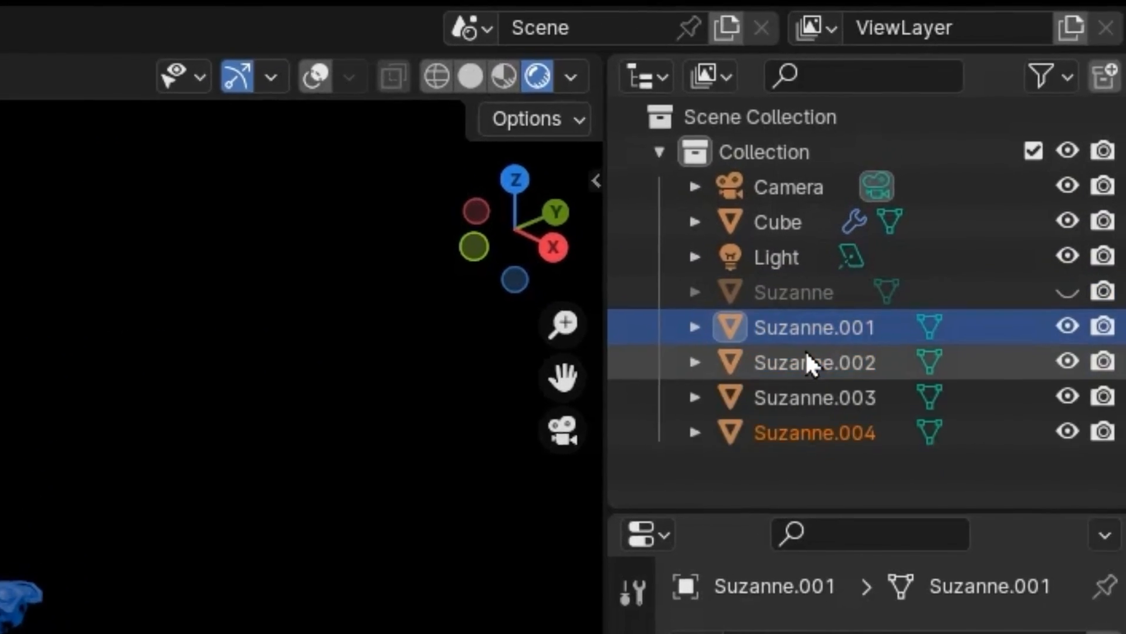
Step: Move Suzanne and its four duplicates into a new collection named Objects
left_click(894, 219)
left_click(807, 434, "shift")
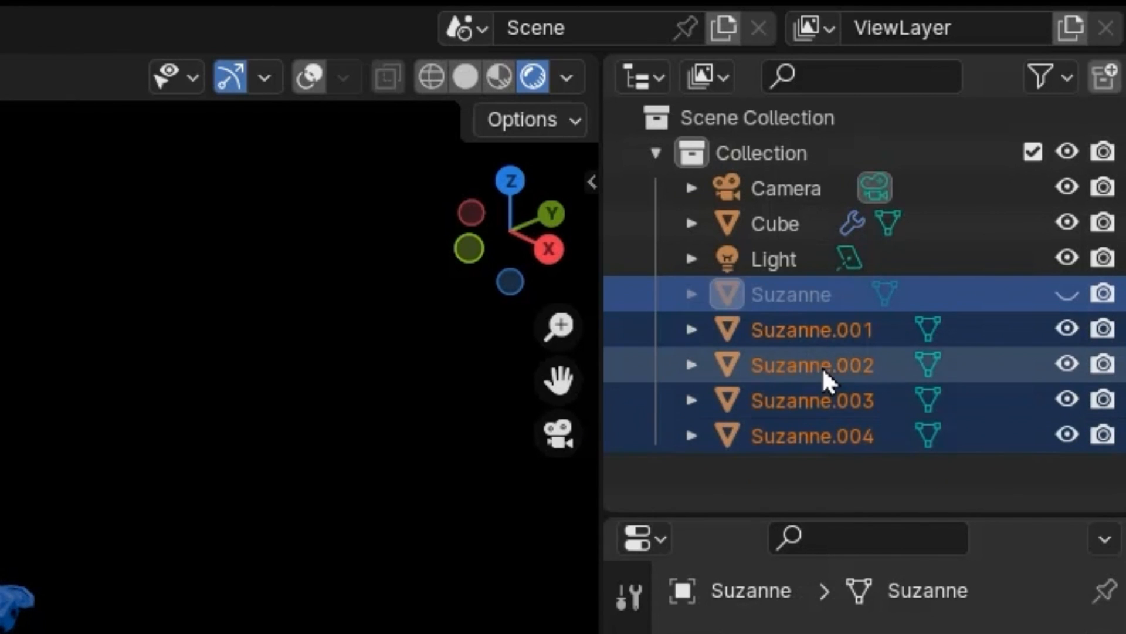
key("m")
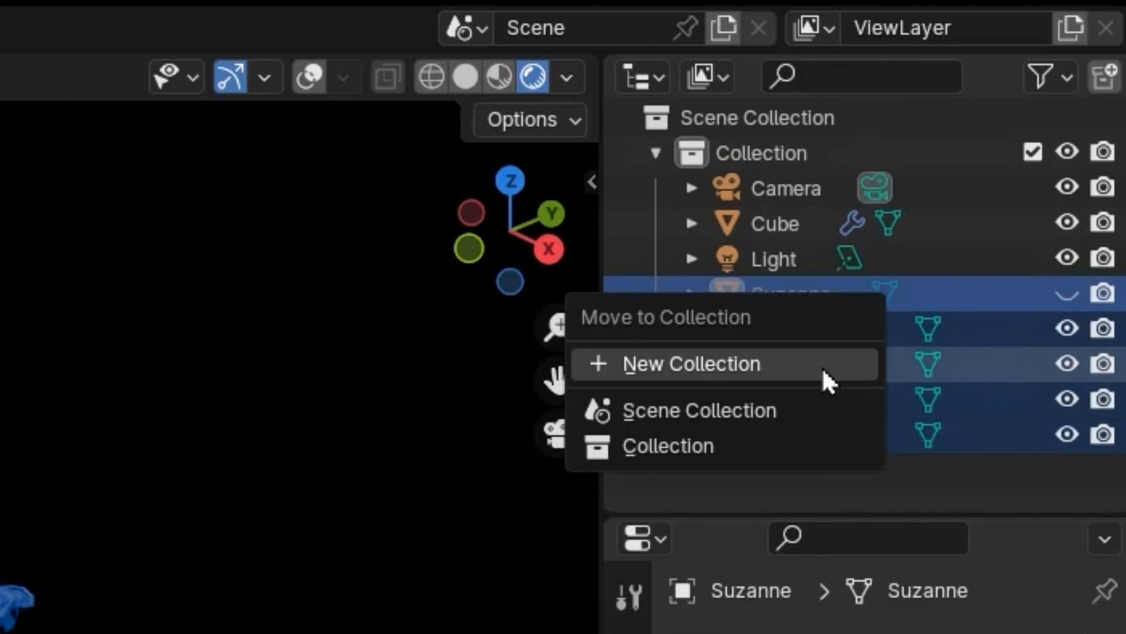
left_click(822, 367)
type("Objects")
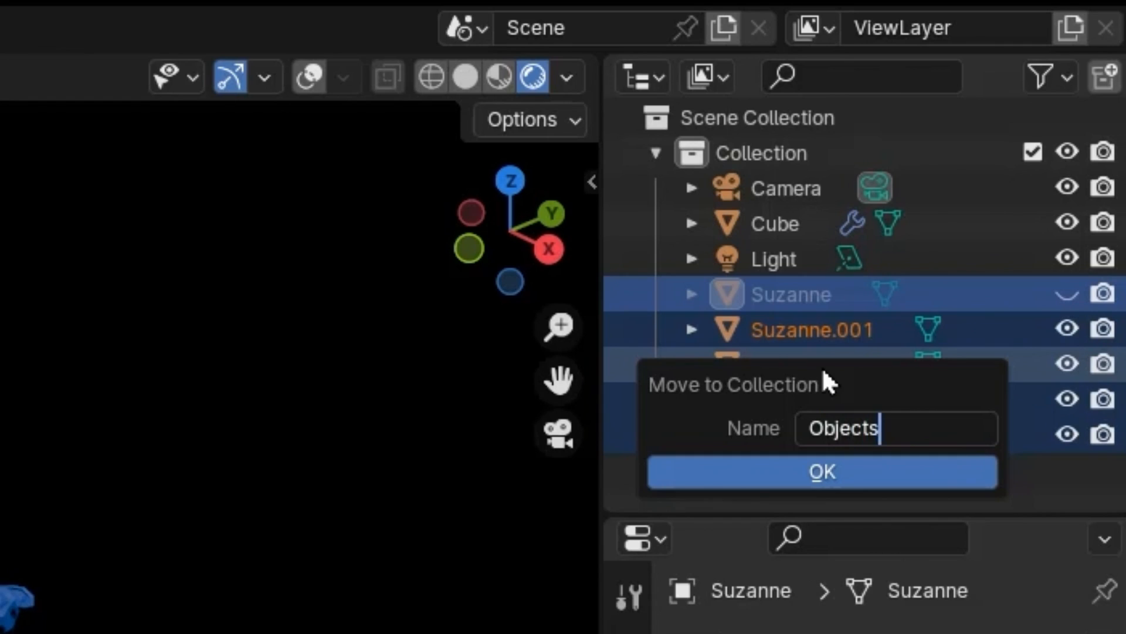
left_click(824, 470)
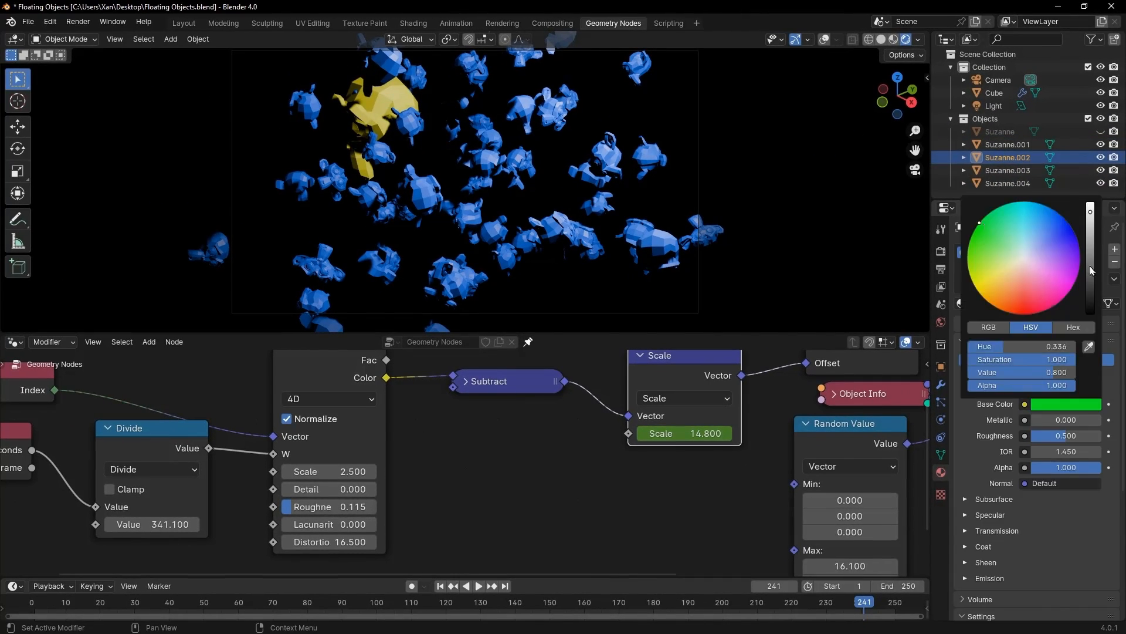
Step: Give Suzanne.003 a new material with its own base color and Suzanne.004 a new material with a red base color
left_click(1008, 170)
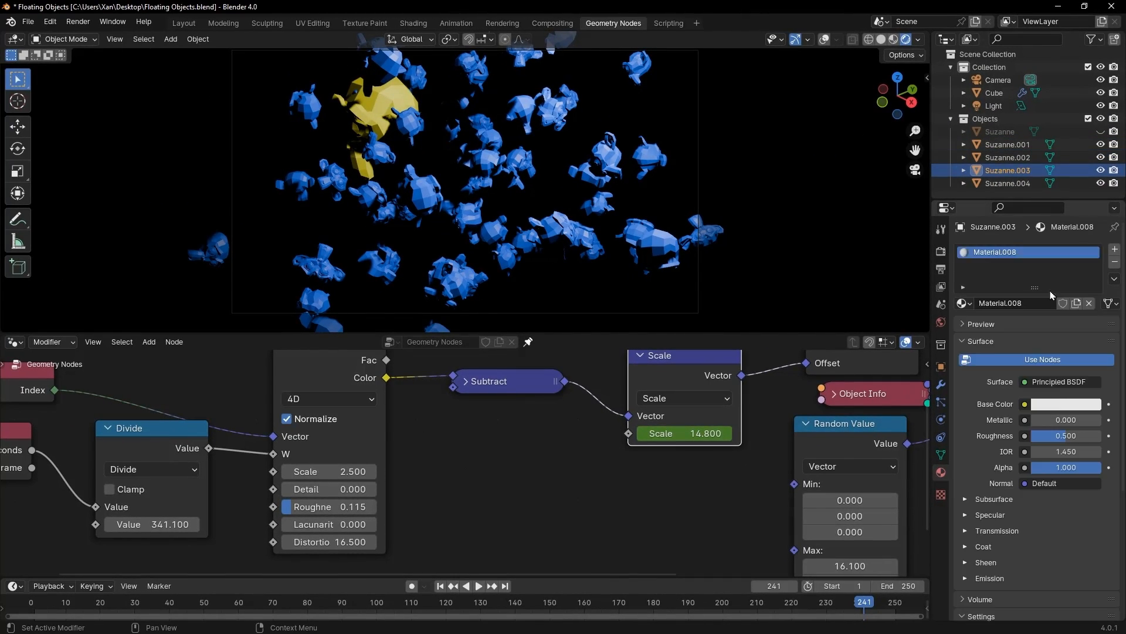
left_click(1066, 404)
left_click(1008, 183)
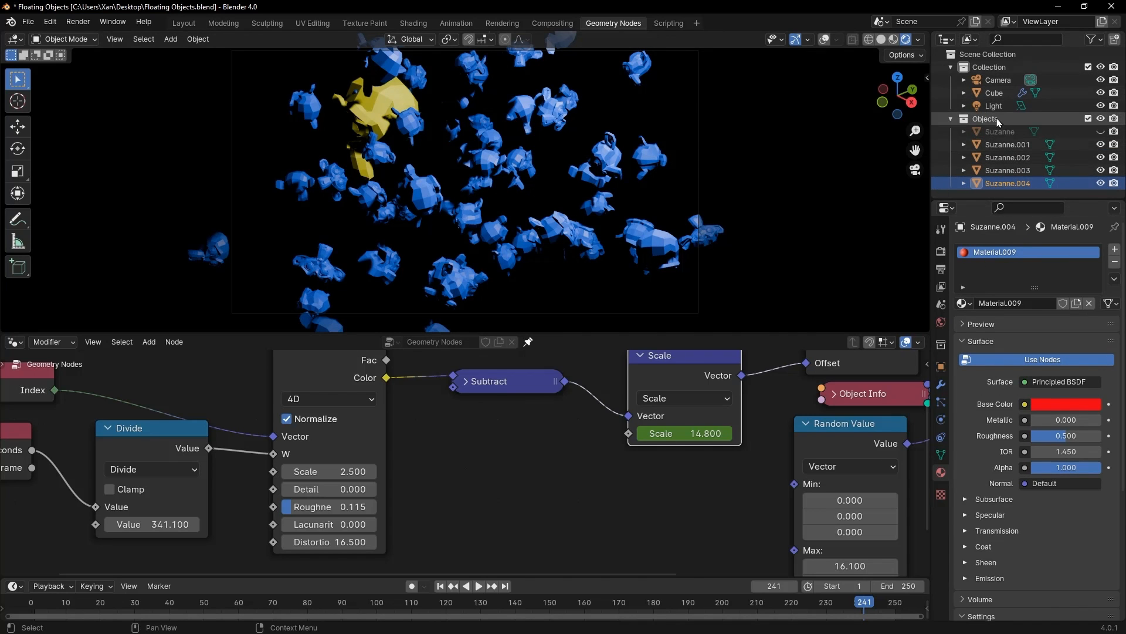
Step: Delete the Object Info node that feeds the Instance input of Instance on Points
middle_click_drag(730, 485, 457, 520)
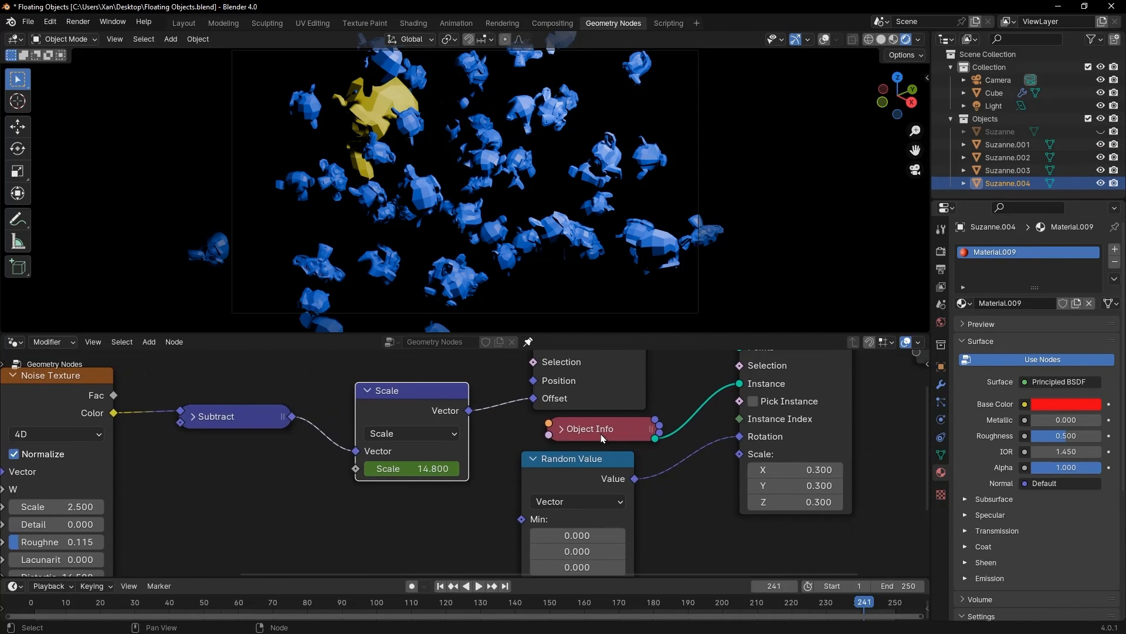
key("x")
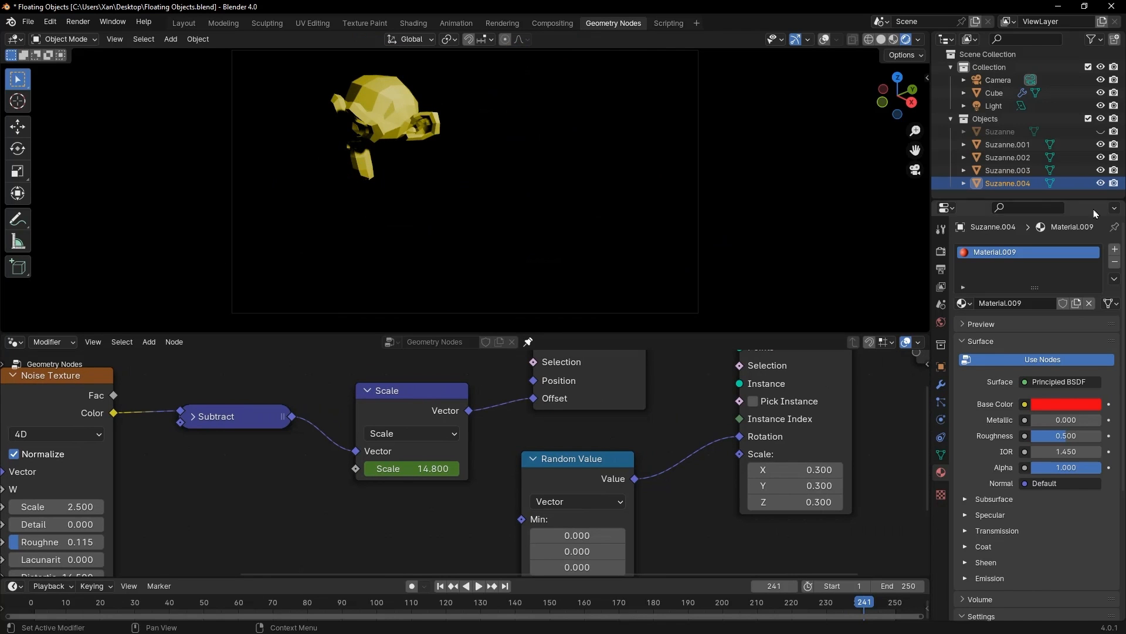
Step: Feed the Instance input of Instance on Points from a collapsed Collection Info node for Objects, enabling Separate Children, Reset Children and Pick Instance
left_click_drag(719, 397, 572, 464)
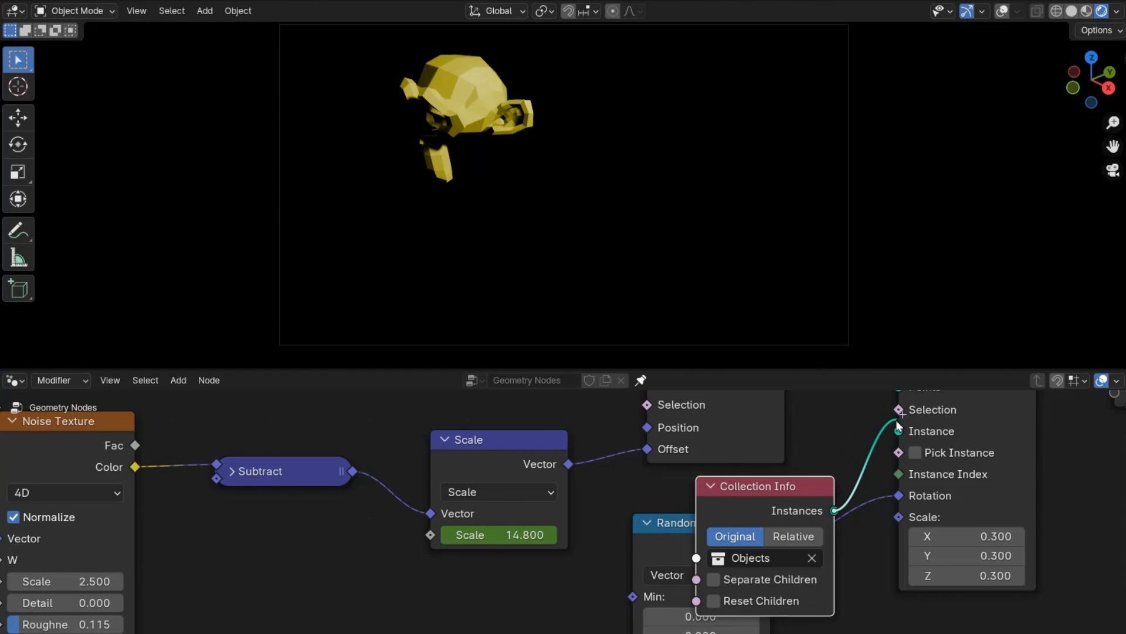
left_click_drag(899, 424, 898, 431)
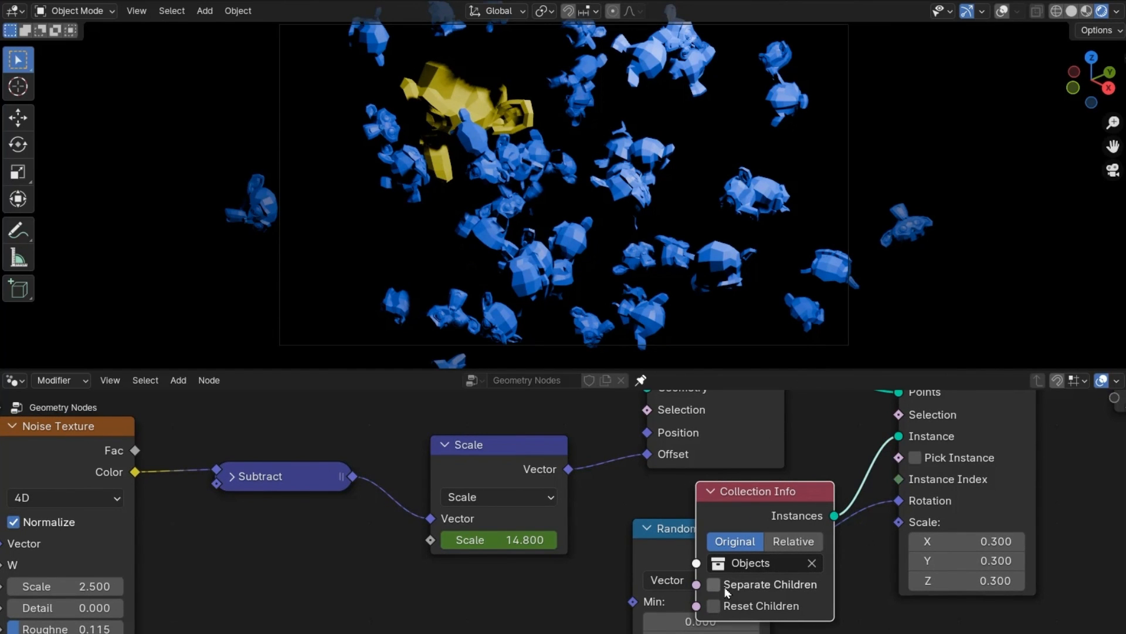
left_click(721, 606)
left_click(916, 458)
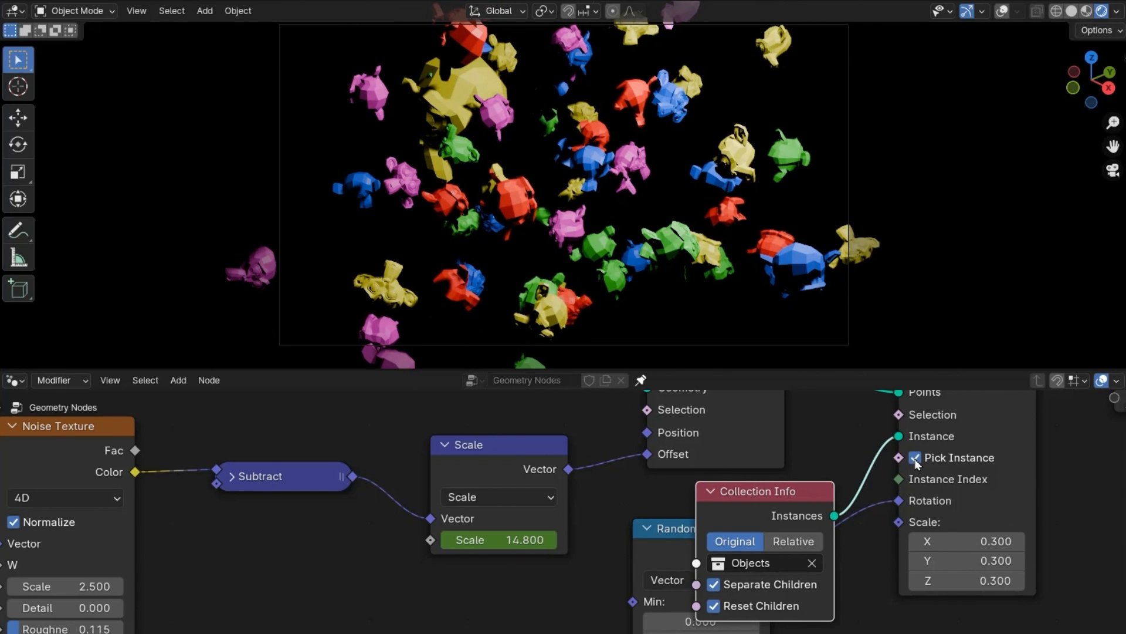
left_click(713, 493)
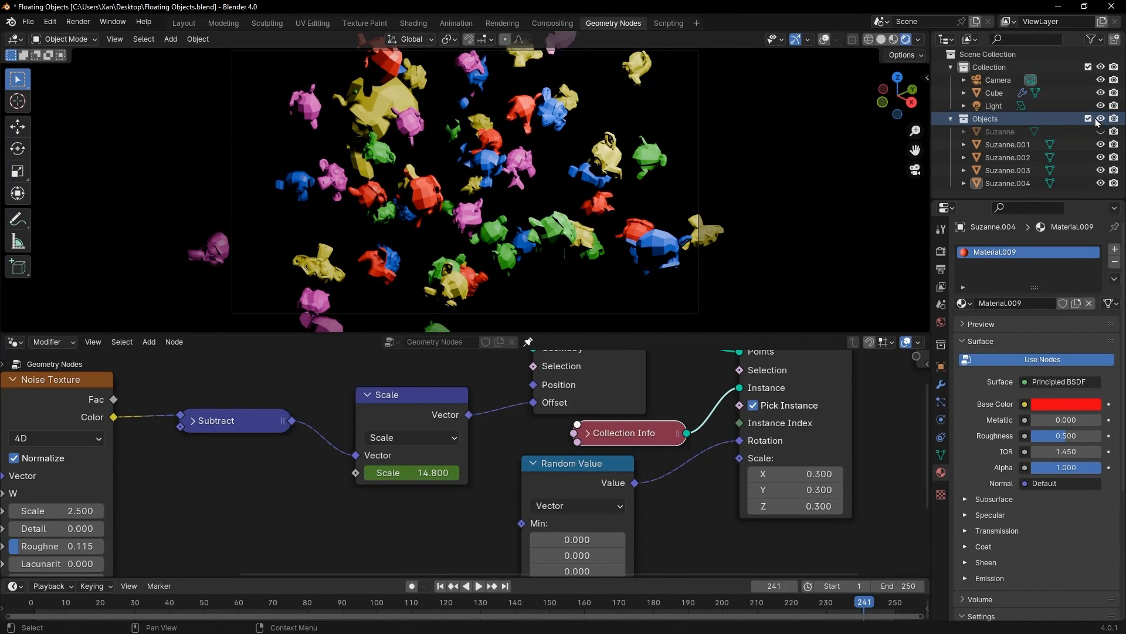
Step: Exclude the Objects collection from the view layer and view the animation in a maximized 3D viewport with Material Preview shading
left_click(1090, 120)
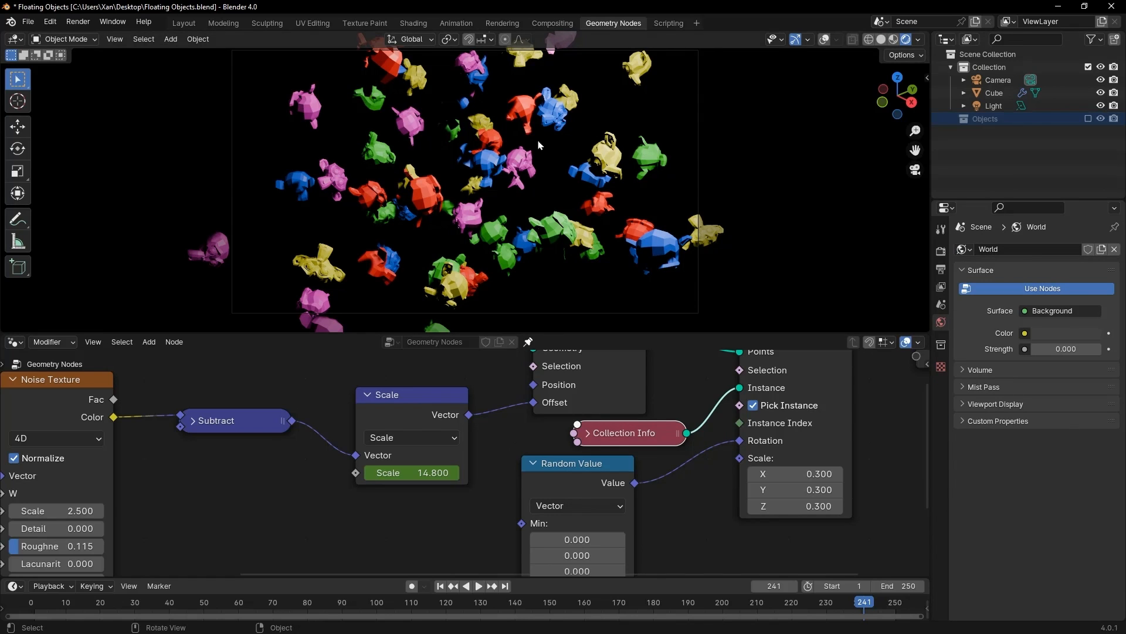
key("ctrl+space")
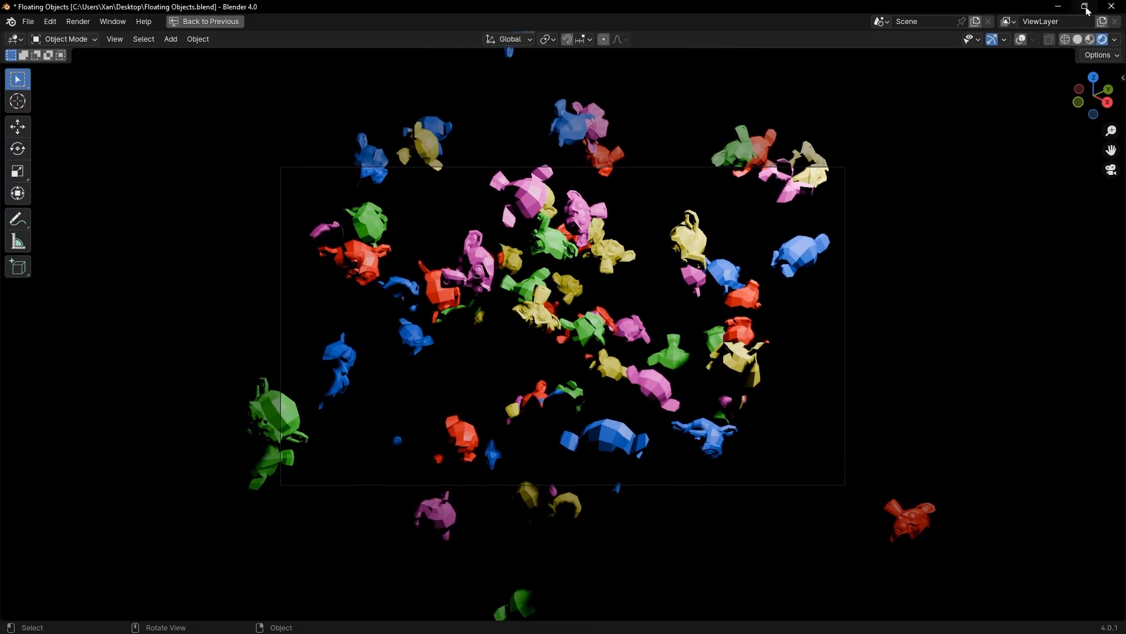
left_click(1090, 40)
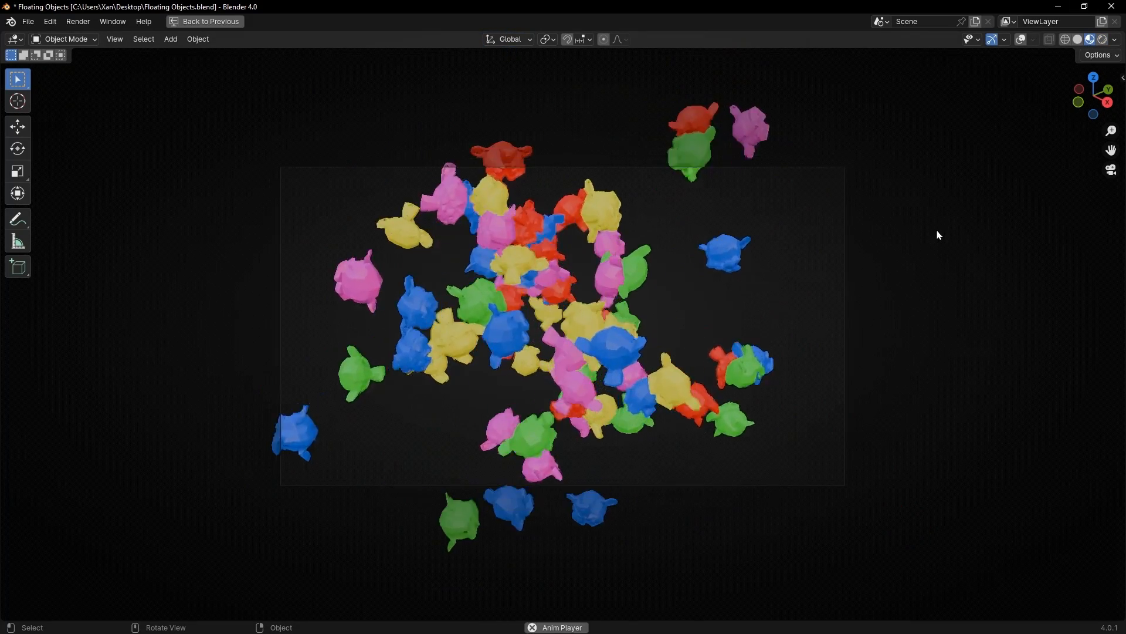